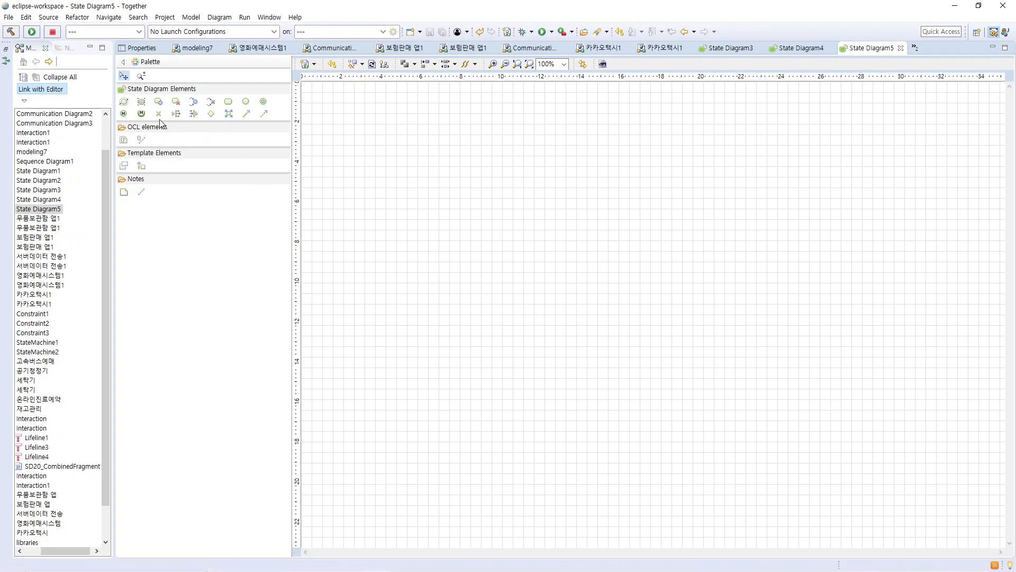
Step: Draw a tall rectangular state machine on the empty state diagram and name it 인턴면접
left_click(124, 101)
left_click_drag(329, 120, 540, 433)
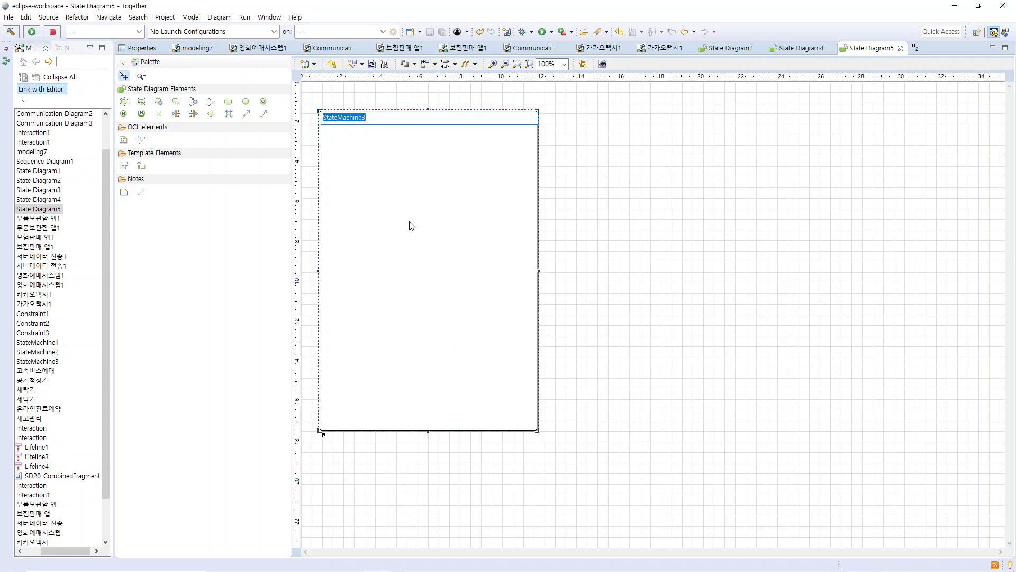
type("인터ㄴ면저")
key("Return")
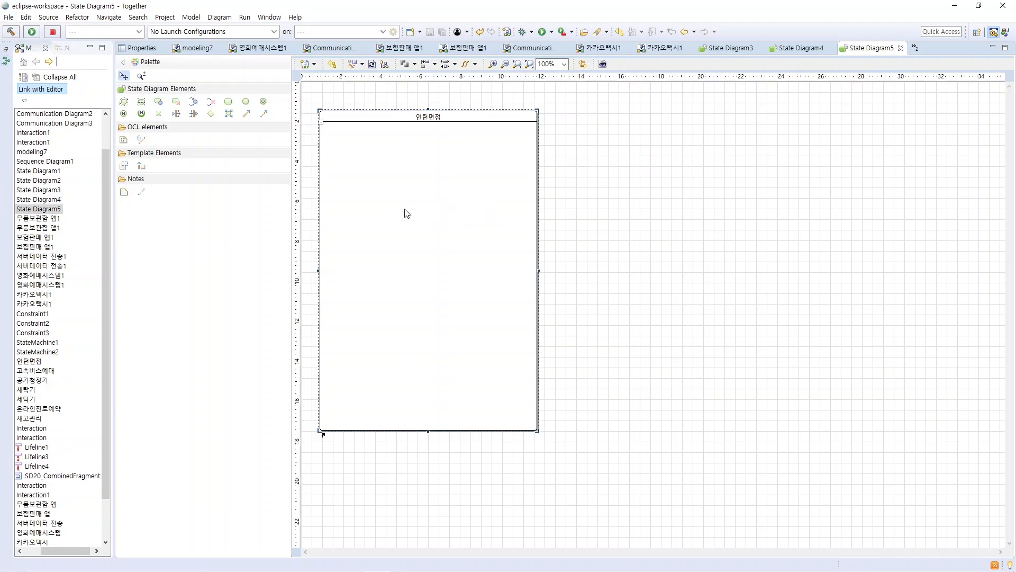
Step: Place an initial node near the top of the 인턴면접 state machine and four states in a column below it
left_click(245, 101)
left_click(418, 139)
left_click(228, 101)
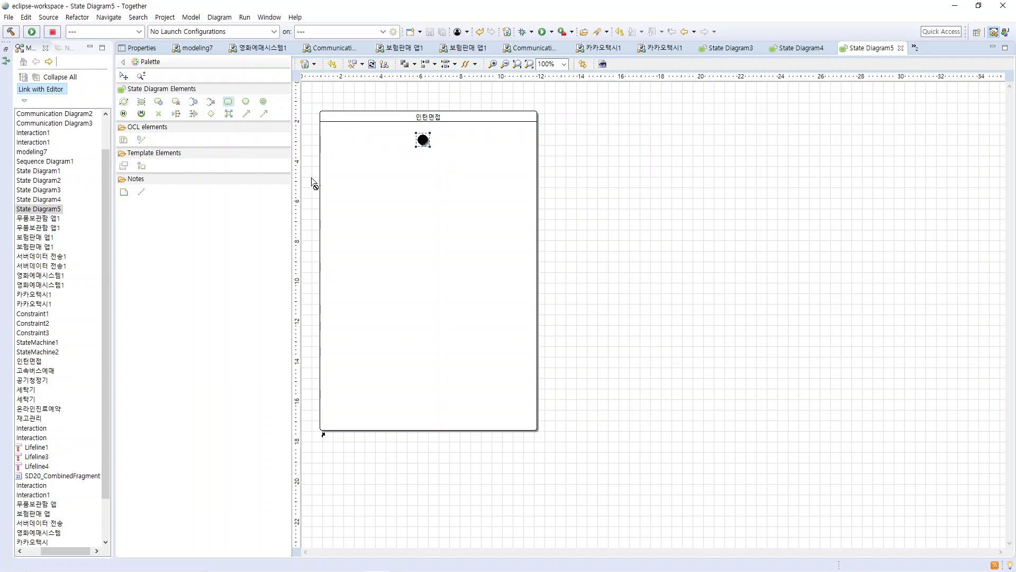
left_click(411, 180)
left_click(418, 231)
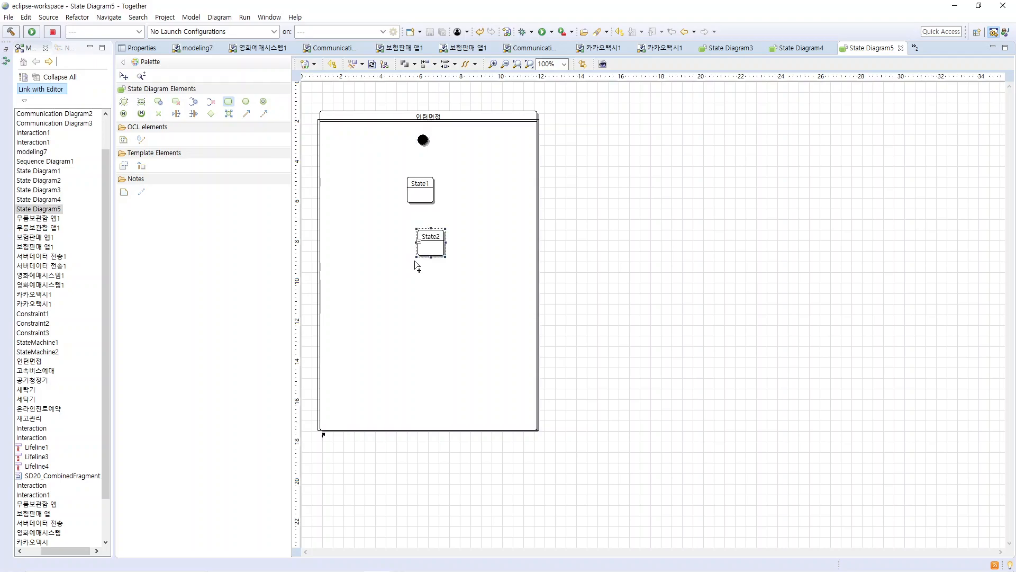
left_click(409, 297)
left_click(407, 358)
Step: Add a final state below the fourth state and align the second state with the others in the column
left_click(263, 101)
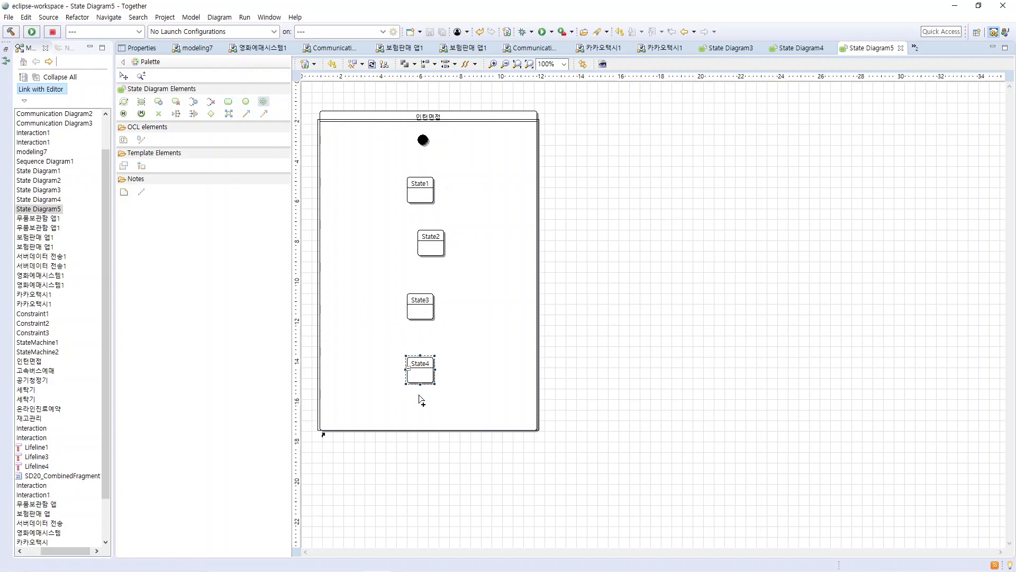
left_click(419, 414)
left_click(430, 239)
left_click_drag(430, 239, 417, 243)
left_click(421, 308)
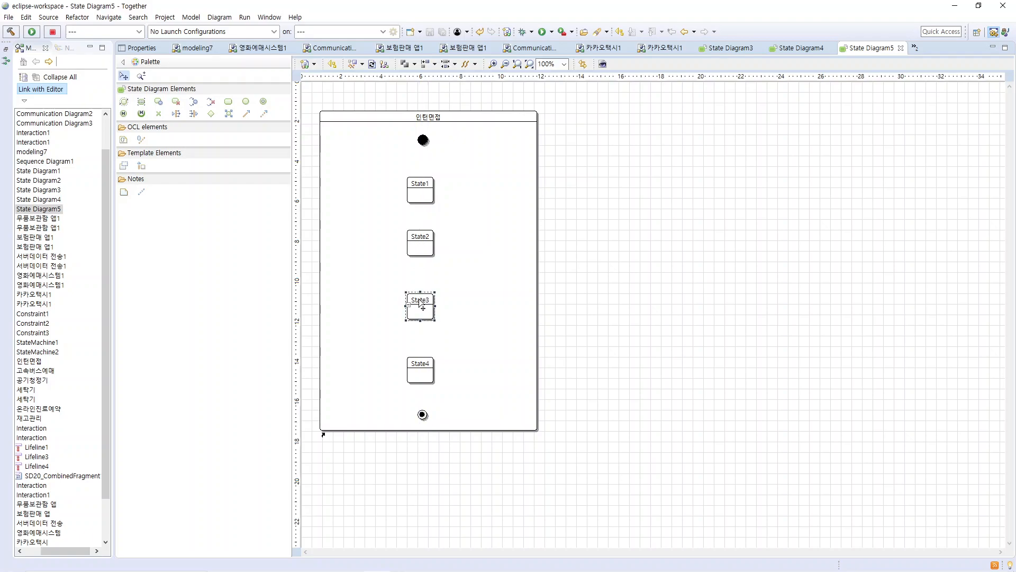
left_click(420, 373)
Step: Rename the first state as 서류심사지원
left_click(426, 189)
left_click(426, 189)
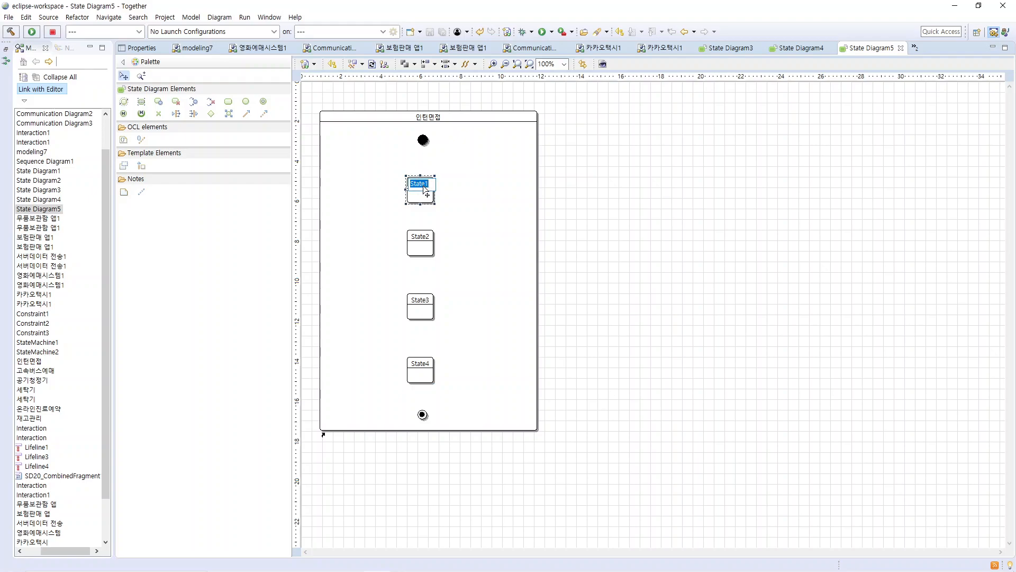
type("서류심")
type("ㅅ")
type("지원")
key("Return")
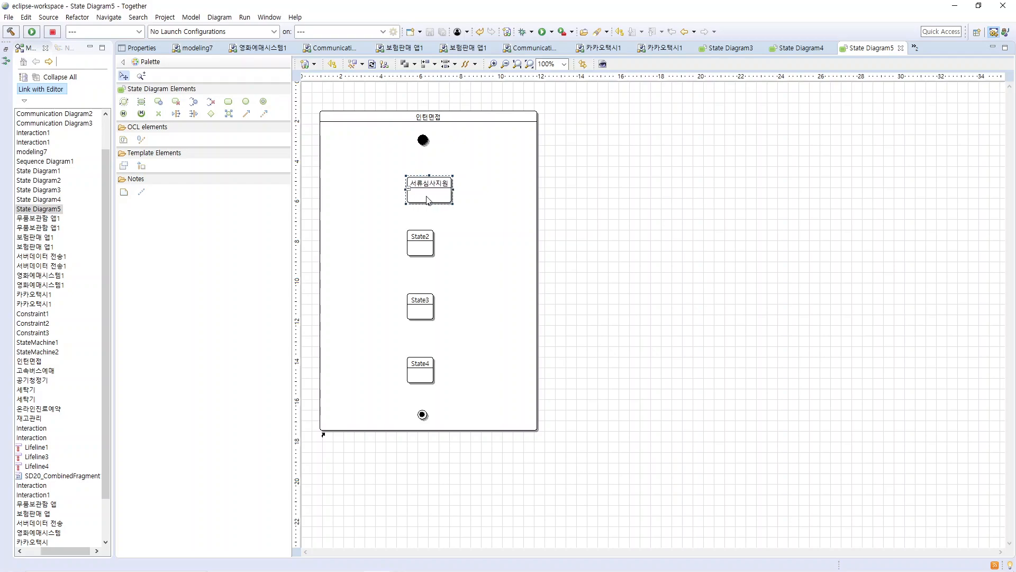
Step: Rename the second state as 면접응시
left_click(426, 239)
left_click(426, 239)
type("며")
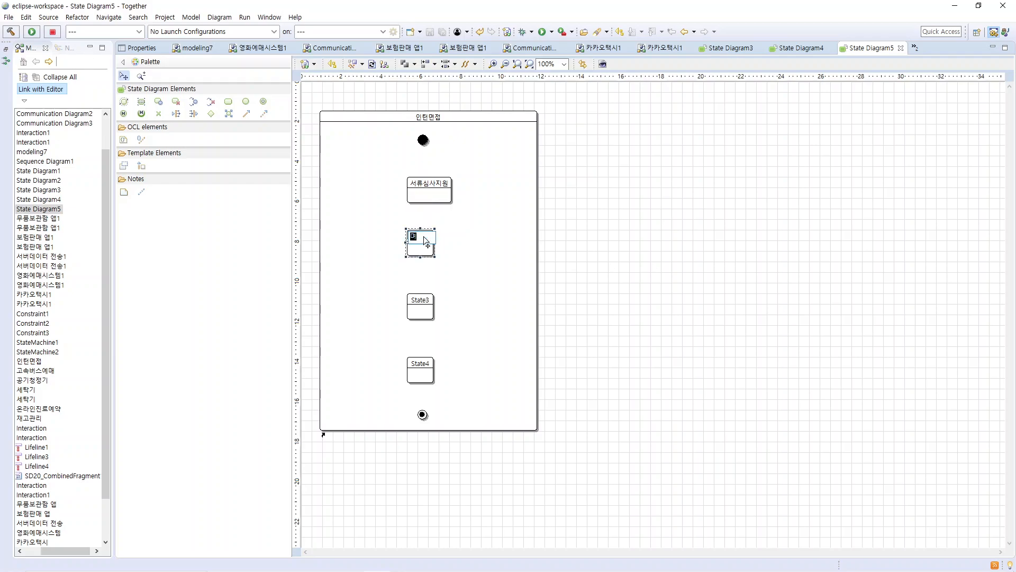
type("접응시")
key("Return")
Step: Rename the third state as 결과발표
left_click(426, 304)
left_click(425, 300)
type("결과발")
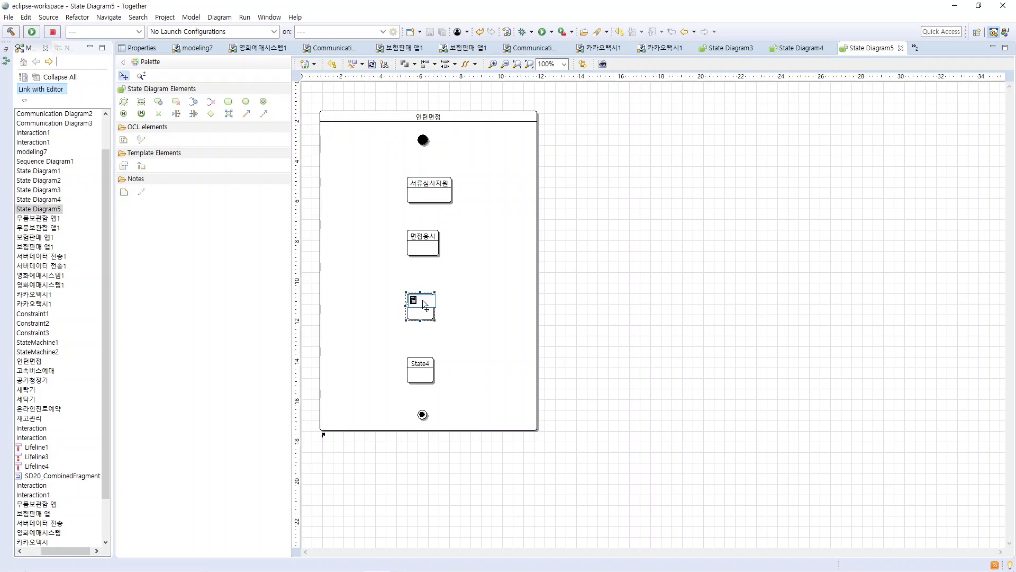
type("표")
key("Return")
Step: Rename the fourth state as 인턴과정수료
left_click(423, 371)
left_click(423, 366)
type("인턴과정수료")
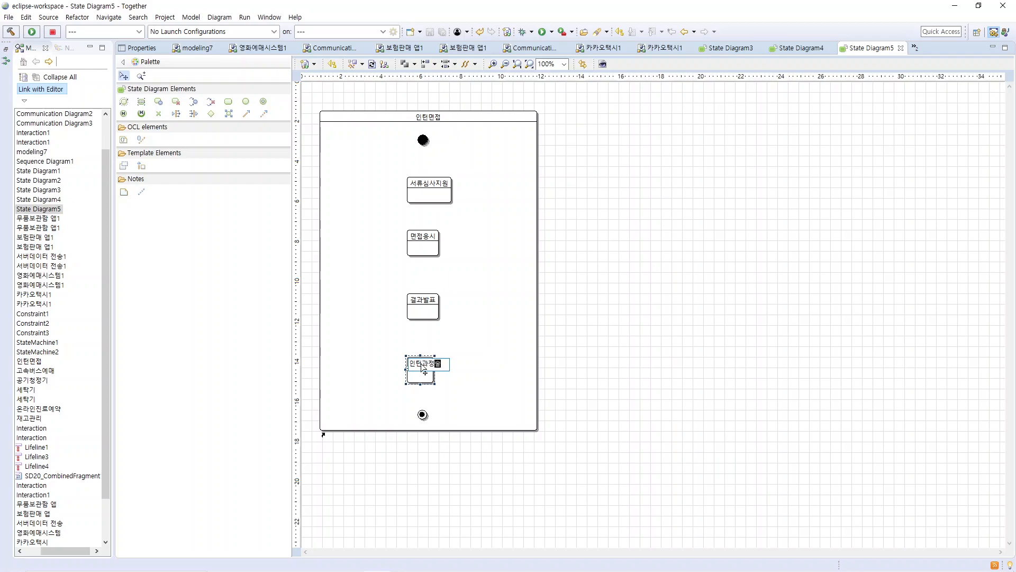
key("Return")
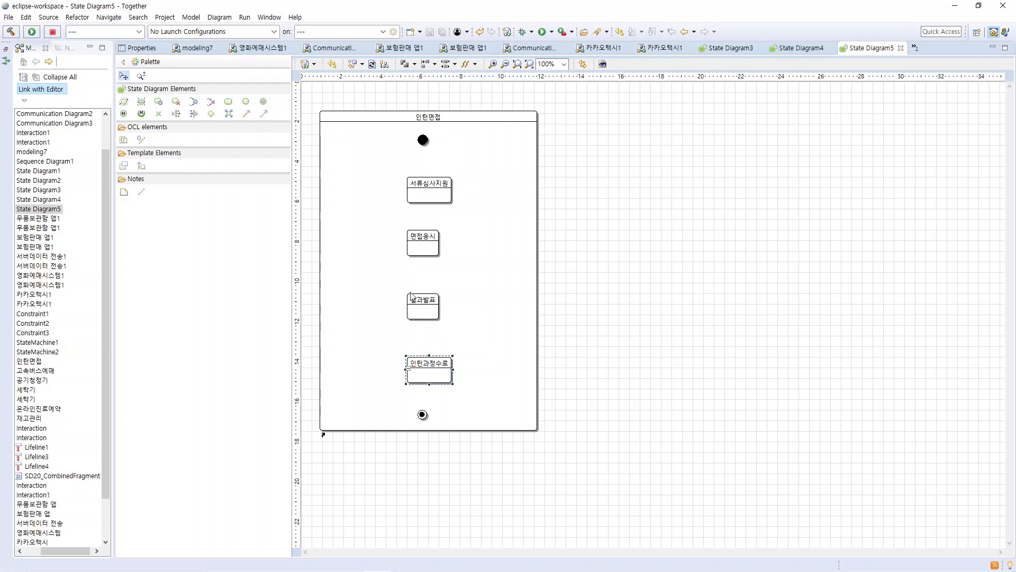
Step: Connect the initial node, the four states and the final state in sequence from top to bottom with transition links
left_click(246, 114)
left_click_drag(423, 141, 424, 415)
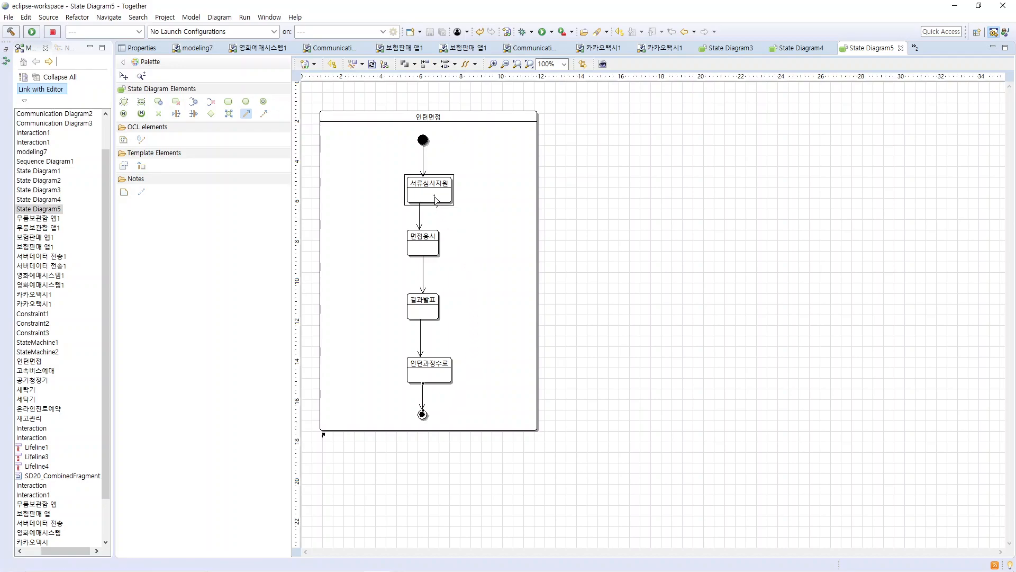
key("Escape")
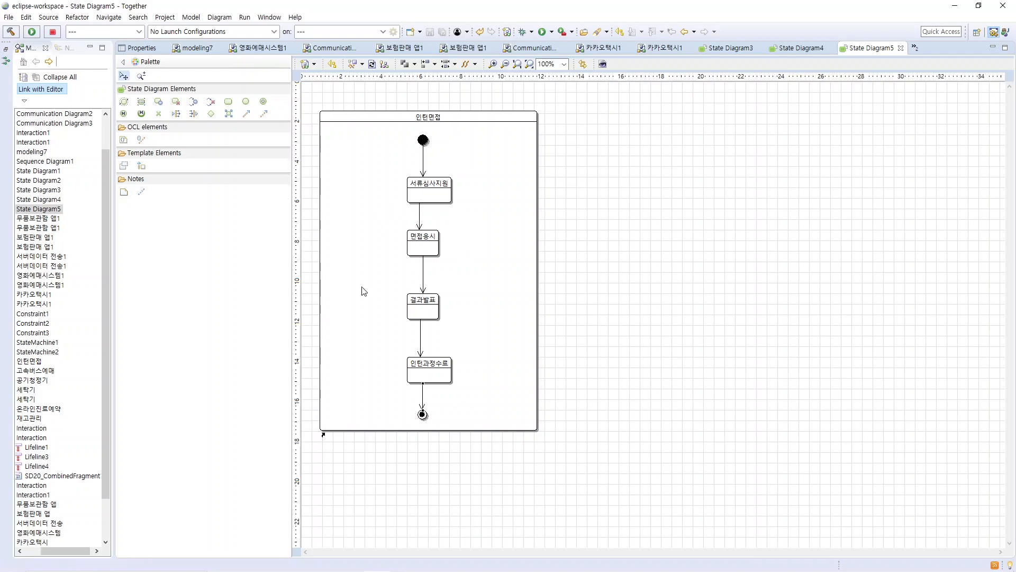
Step: Add a second final state to the right of 서류심사지원 and link that state to it with a transition
left_click(263, 102)
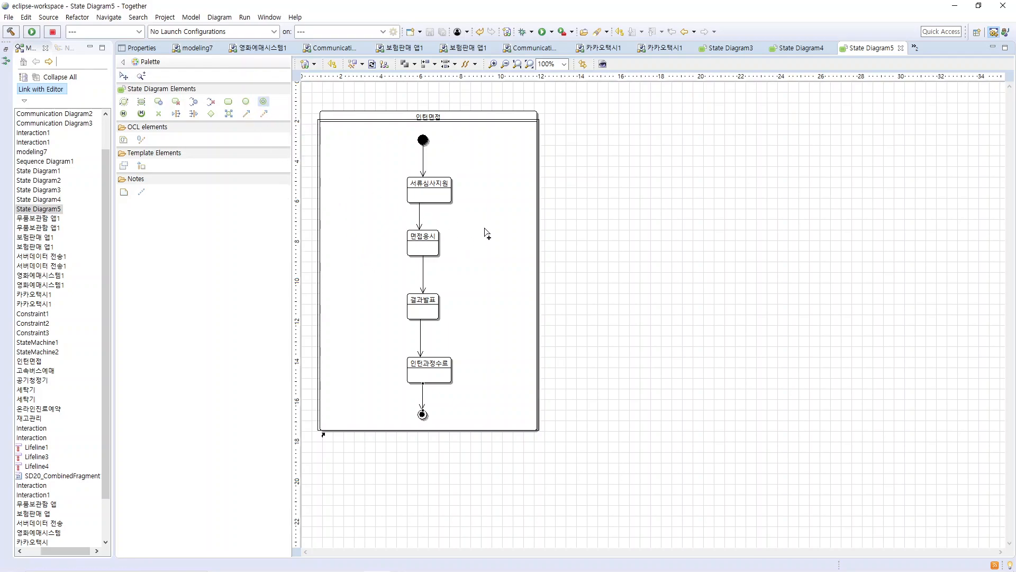
left_click(510, 192)
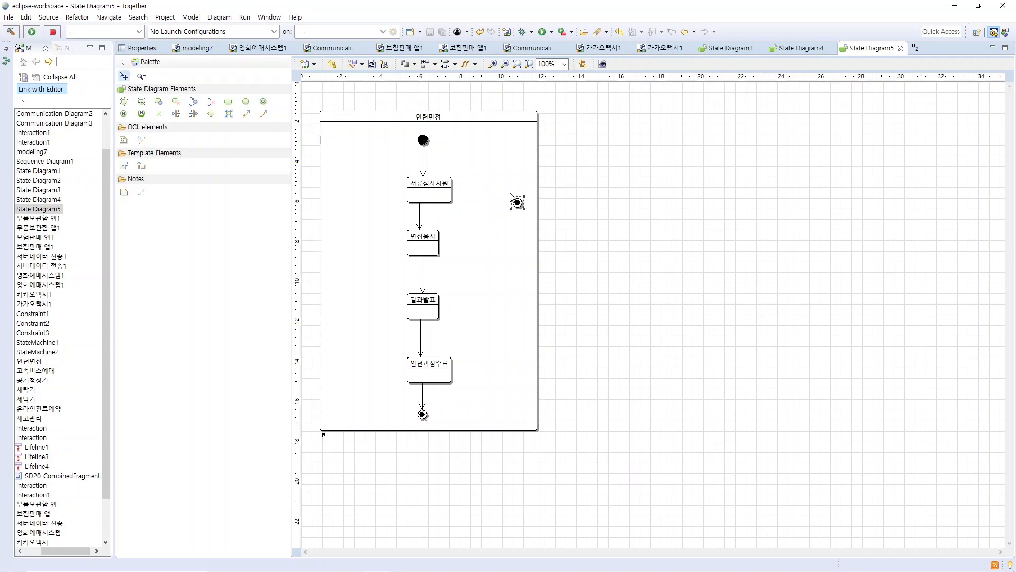
left_click(246, 114)
left_click(432, 191)
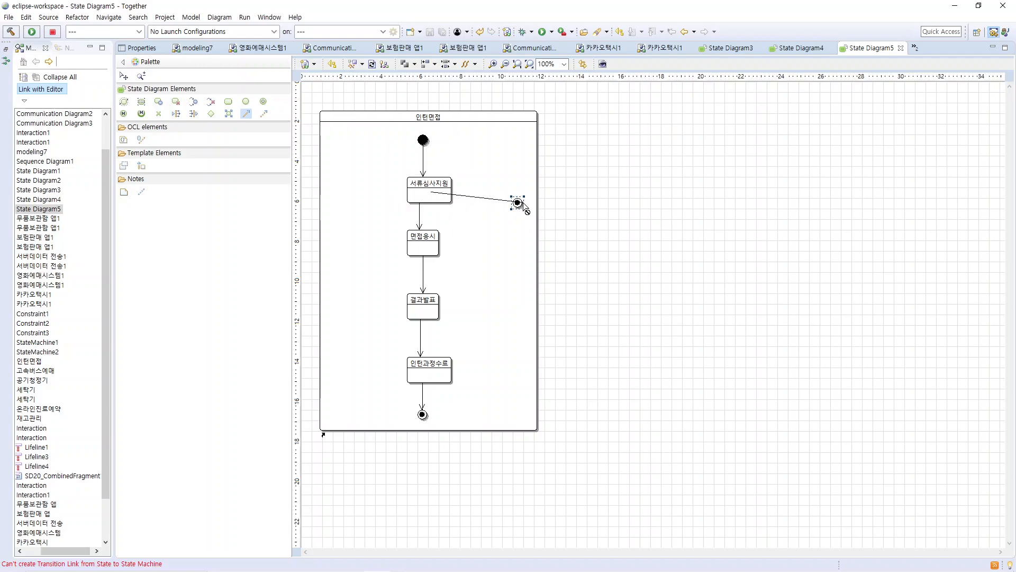
left_click(513, 204)
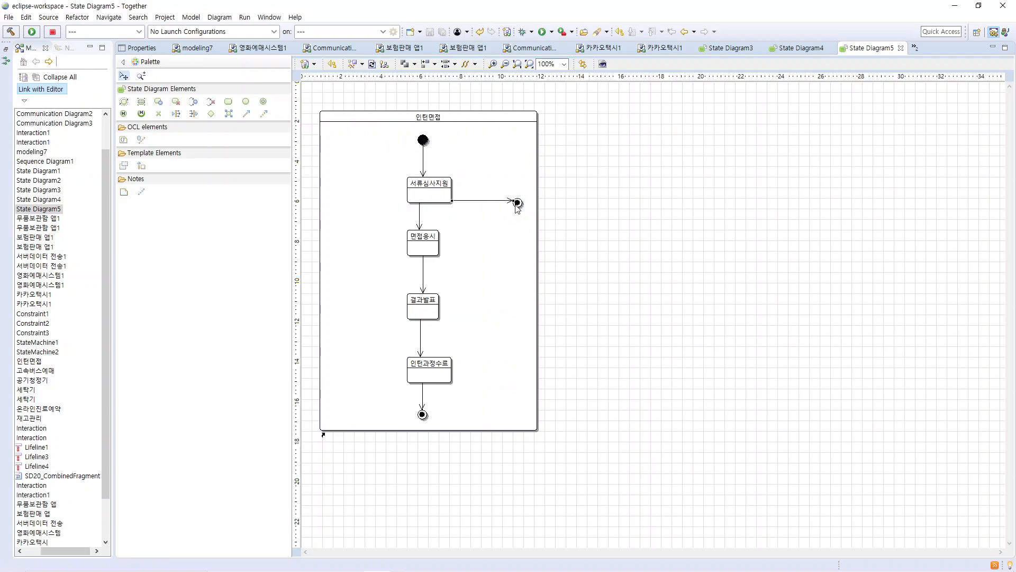
Step: Add a third final state to the right of 결과발표, link a transition to it, and align it under the upper final state
left_click(263, 102)
left_click(507, 312)
left_click(246, 114)
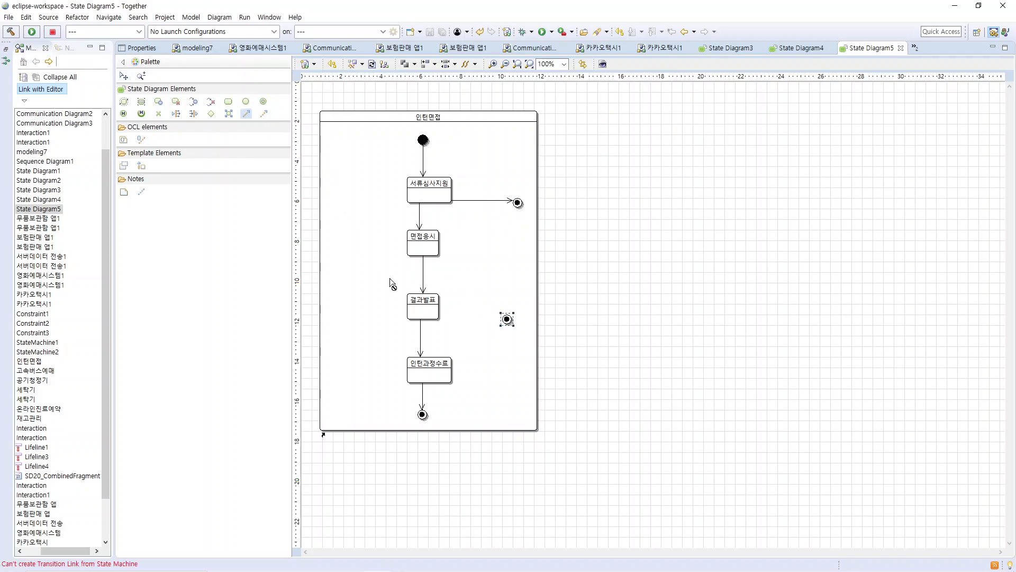
left_click(426, 310)
left_click(506, 320)
left_click_drag(508, 323, 518, 316)
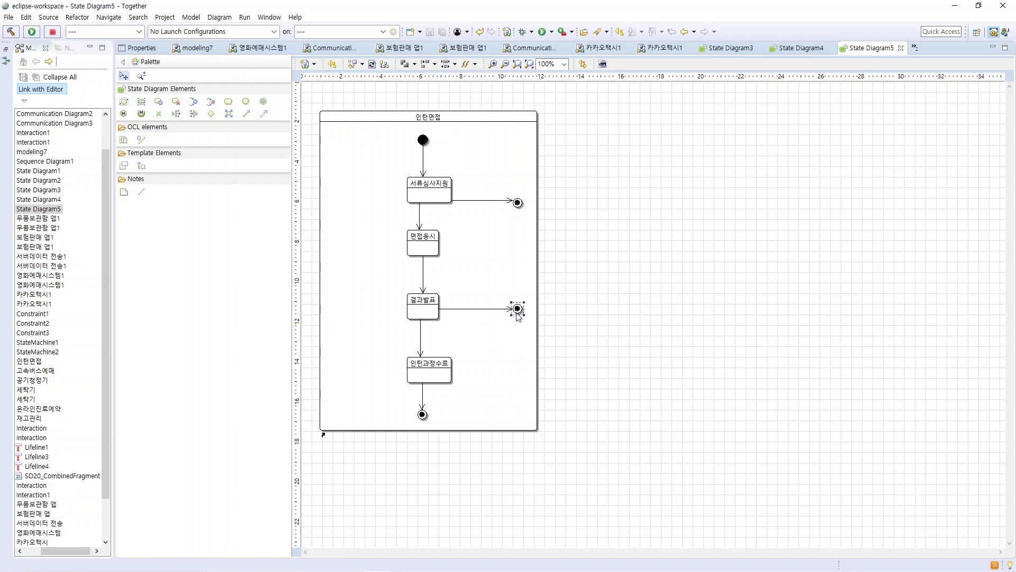
left_click(493, 333)
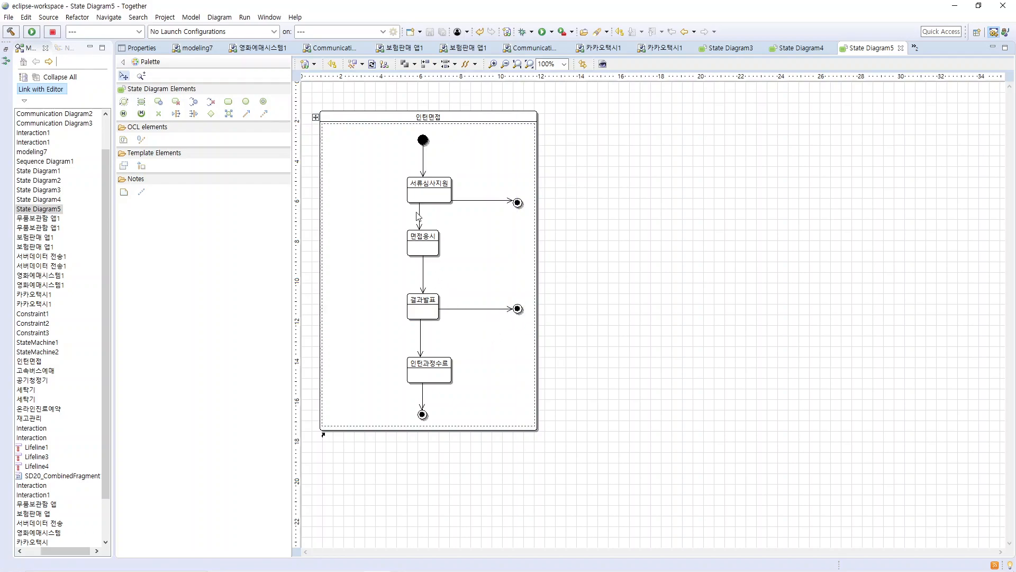
Step: Shift the transitions from 서류심사지원 to 면접응시 and from 결과발표 to 인턴과정수료 into line with the other vertical arrows
left_click_drag(420, 221, 423, 221)
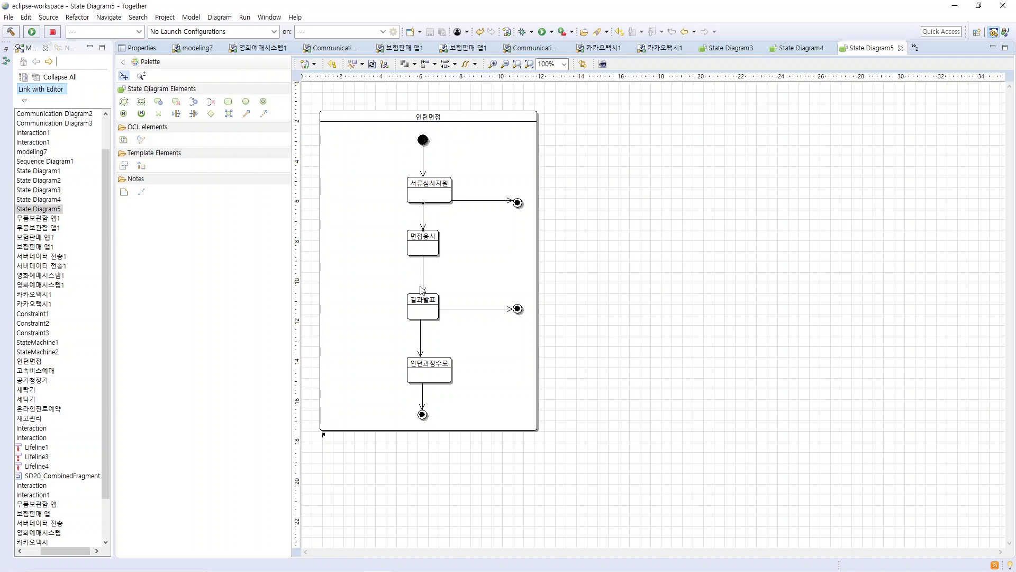
left_click_drag(421, 333, 423, 333)
left_click(449, 344)
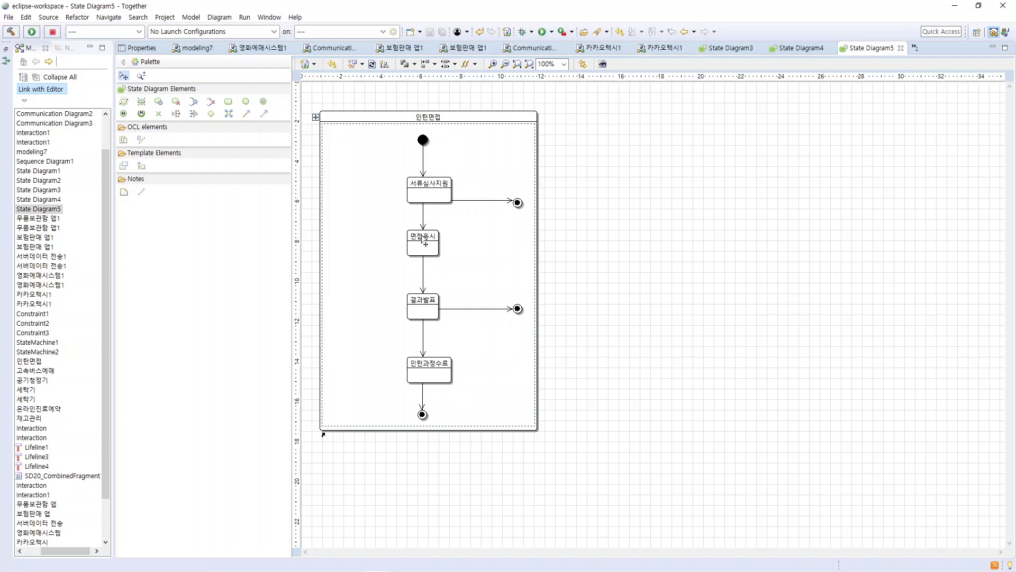
Step: Label the transition from the initial node to 서류심사지원 as "이력서_포트폴리오 제출" and return to State Diagram5
left_click(425, 161)
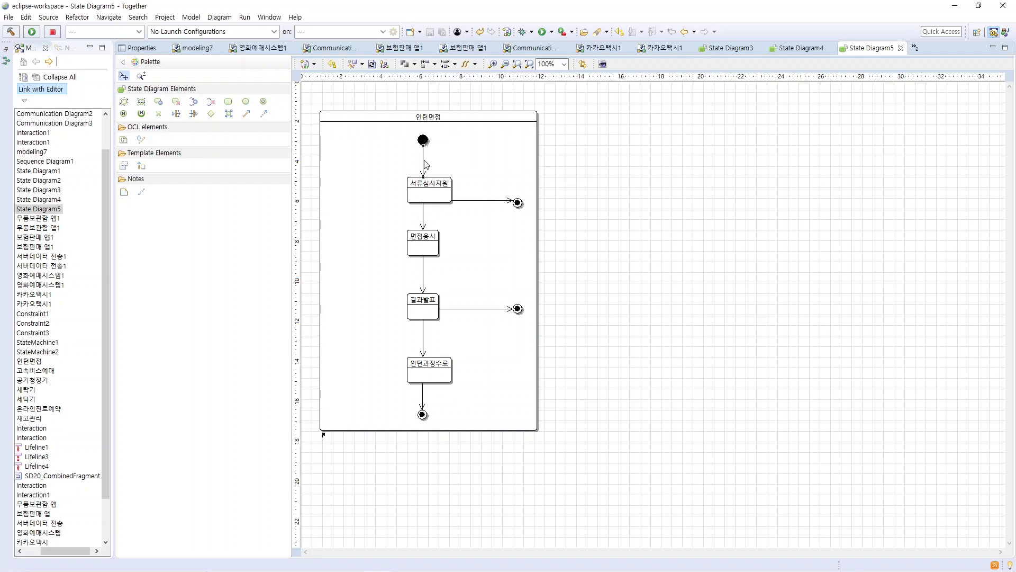
right_click(425, 164)
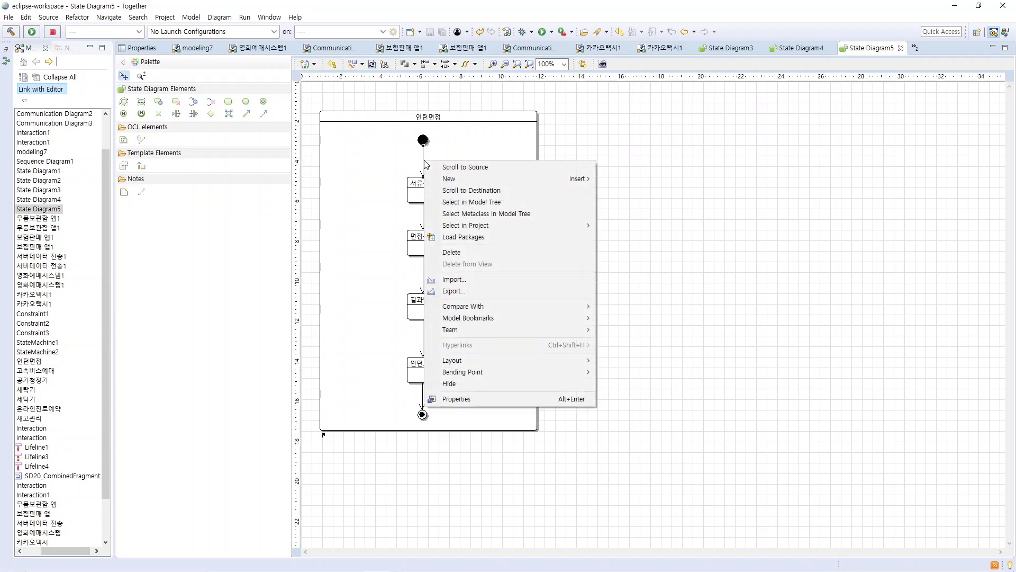
left_click(477, 400)
left_click(604, 94)
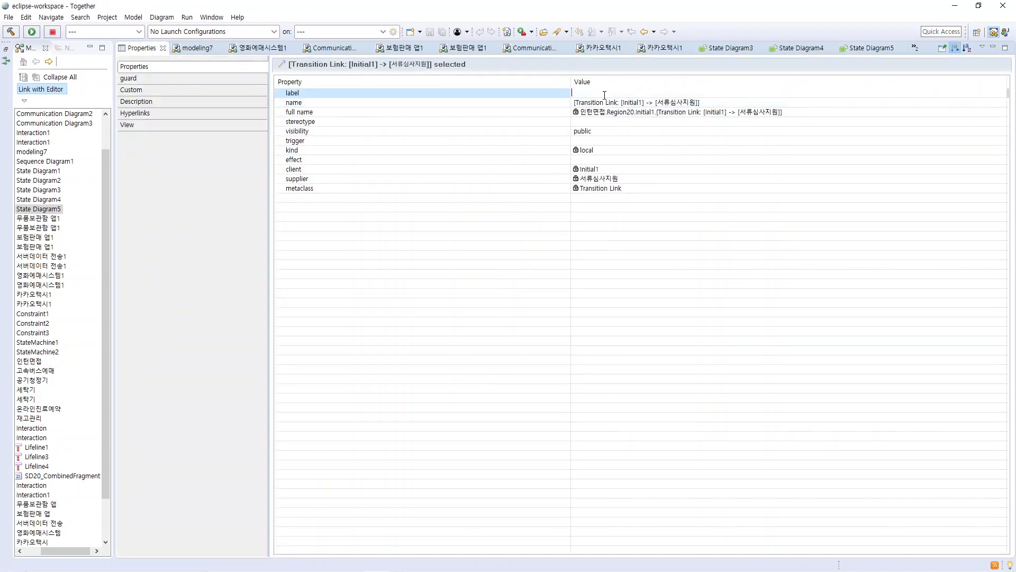
type("이력서_ 포트폴리오 제출")
key("Return")
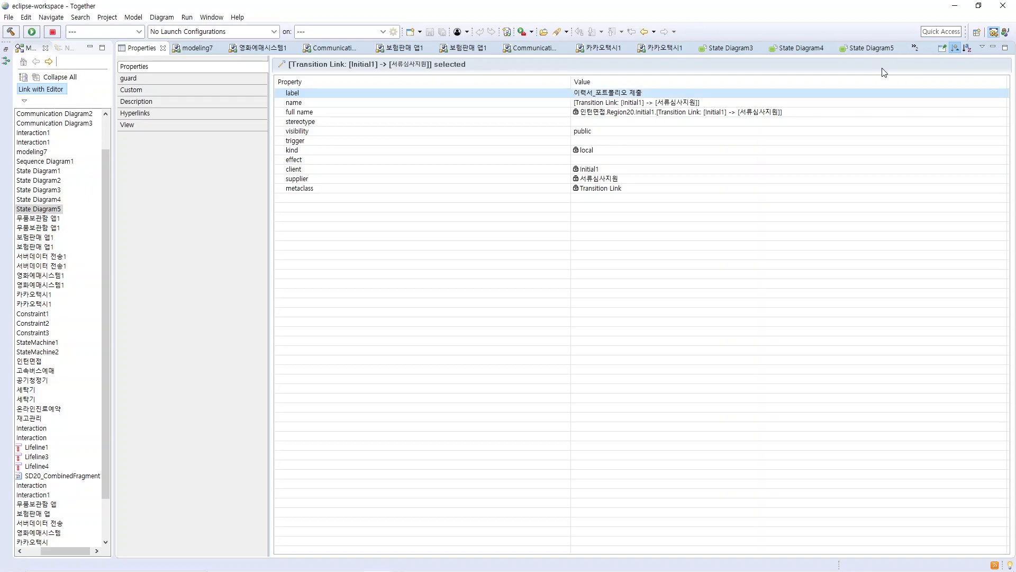
left_click(883, 50)
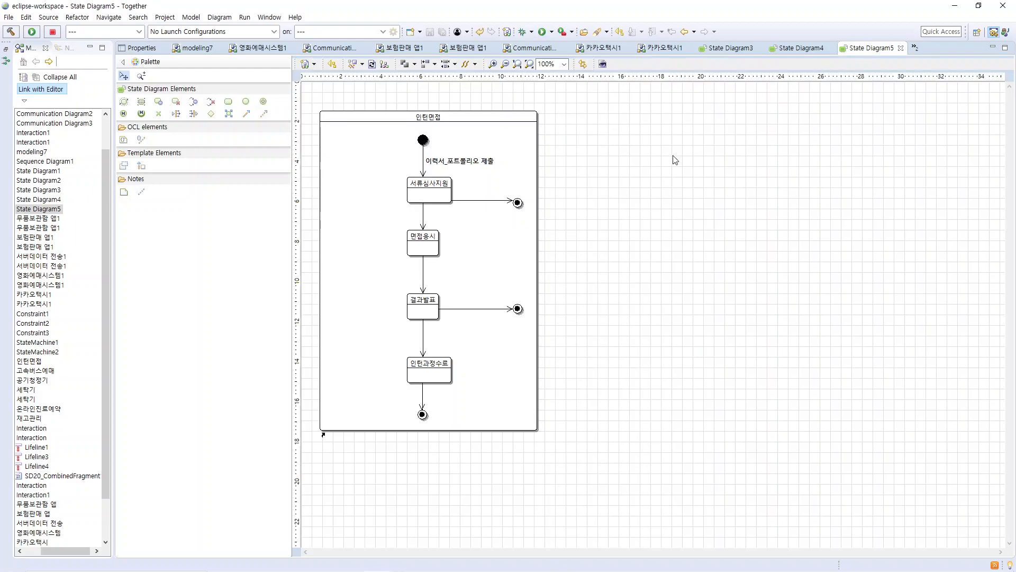
Step: Label the transition from 서류심사지원 to 면접응시 as "서류심사 합격" and return to State Diagram5
right_click(423, 219)
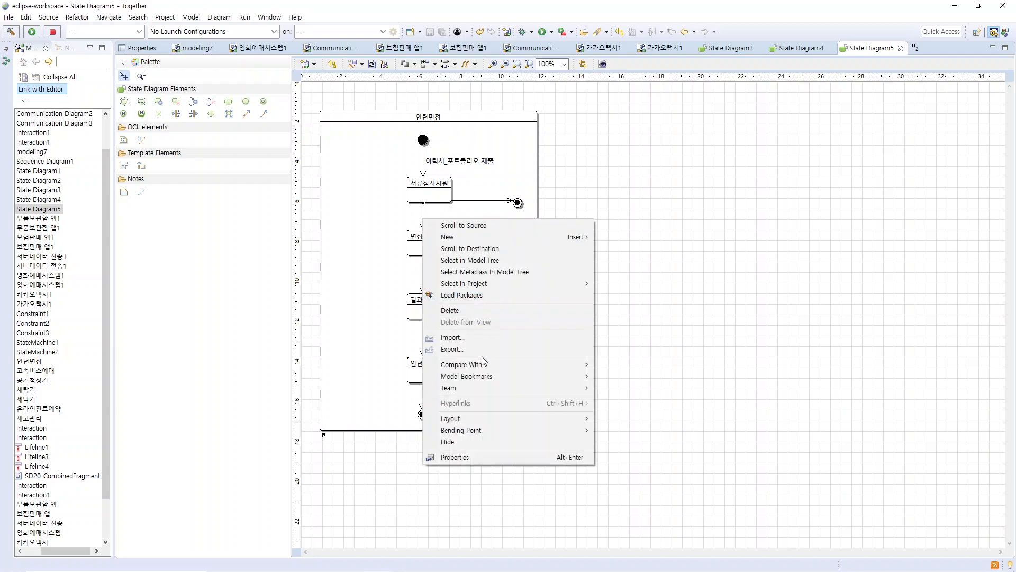
left_click(497, 456)
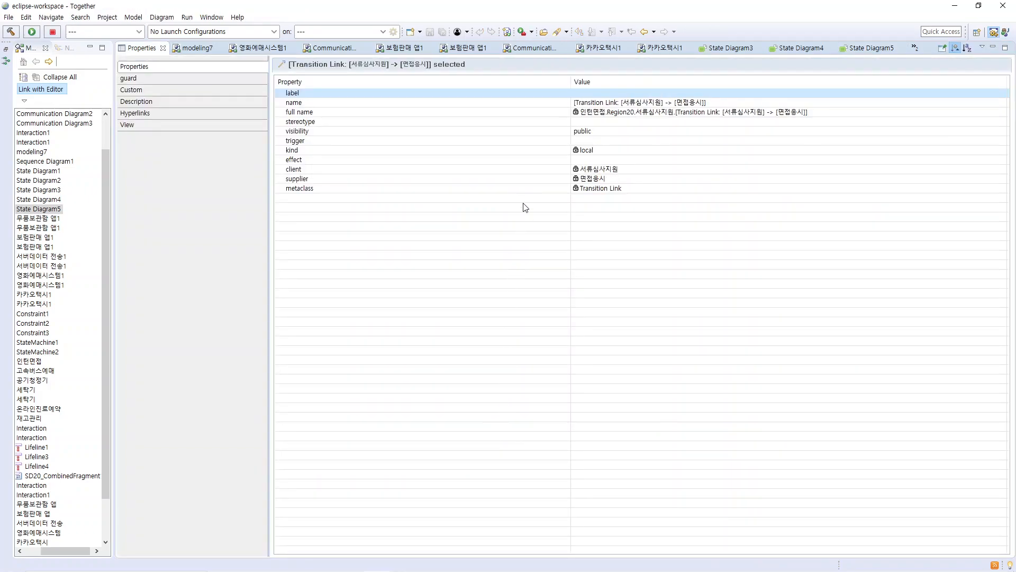
left_click(606, 93)
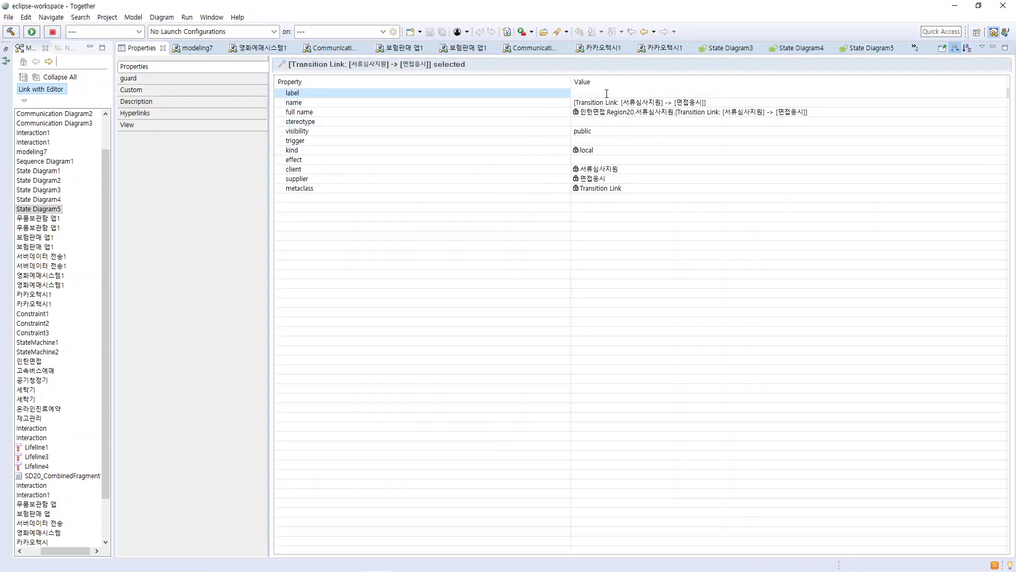
type("서류심사ㅎ합격")
key("Return")
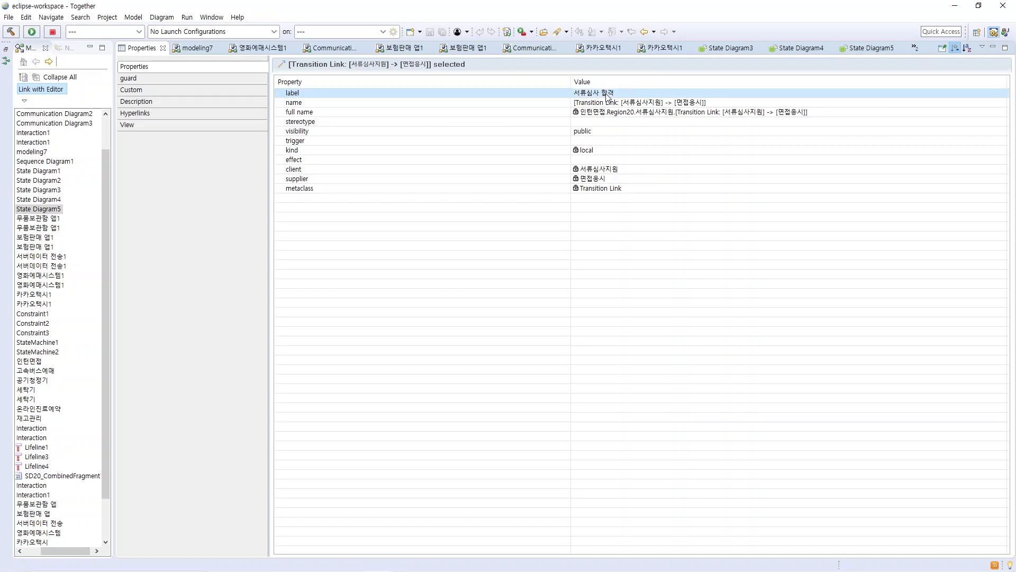
left_click(868, 51)
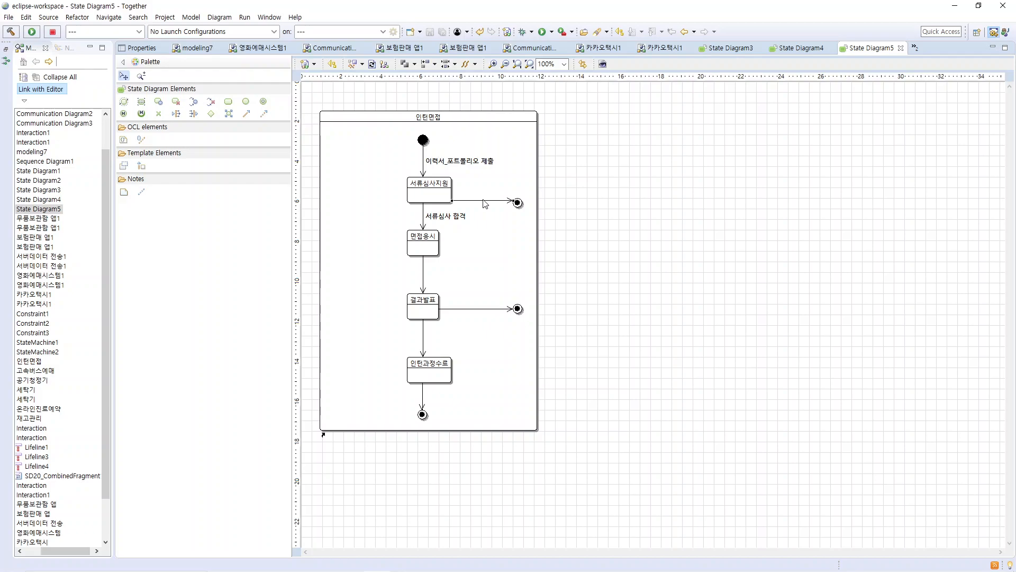
Step: Label the transition from 서류심사지원 to its final state as "서류심사 불합격" and return to State Diagram5
right_click(483, 201)
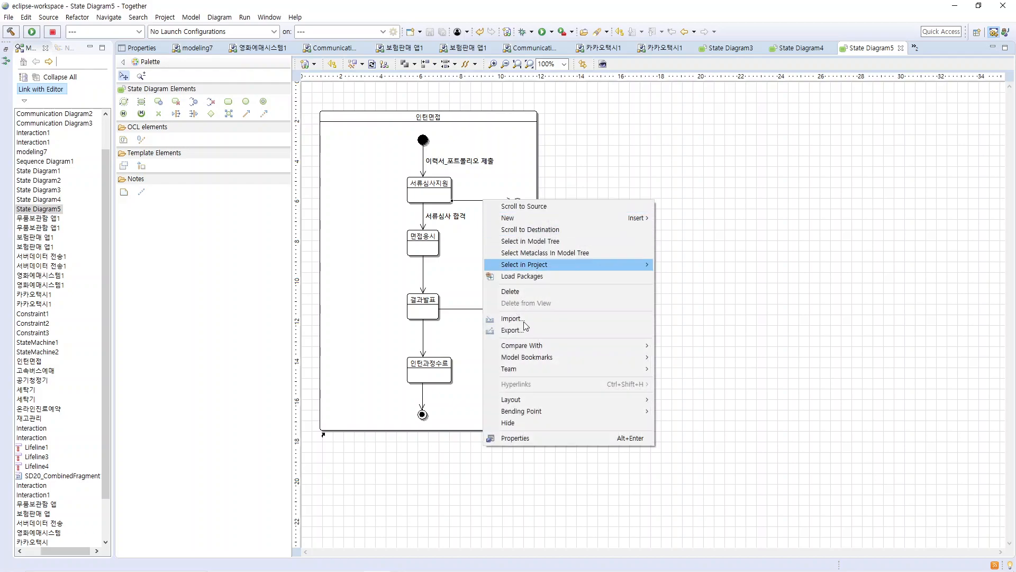
left_click(557, 438)
left_click(614, 97)
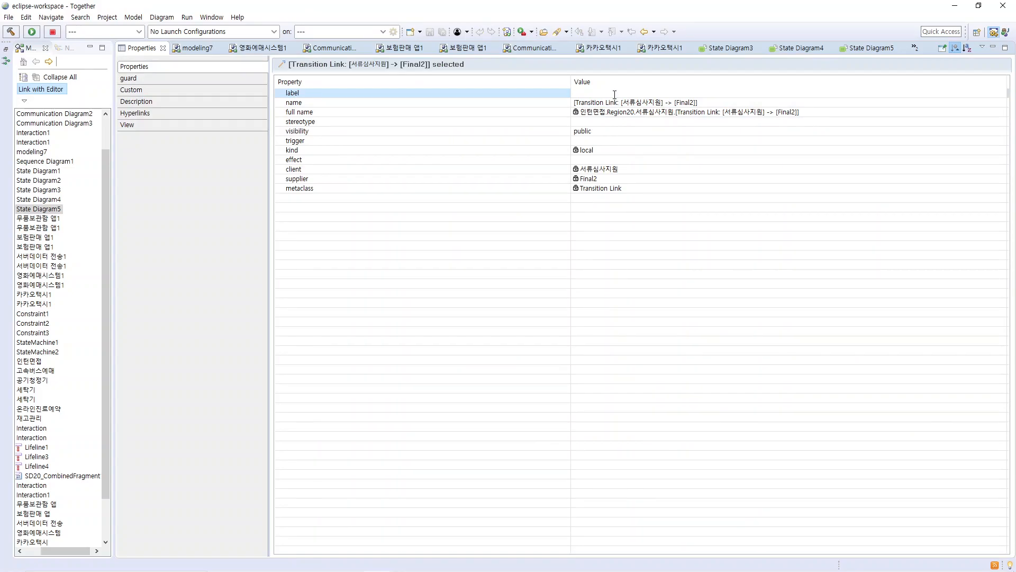
type("서류심사 불합격")
key("Return")
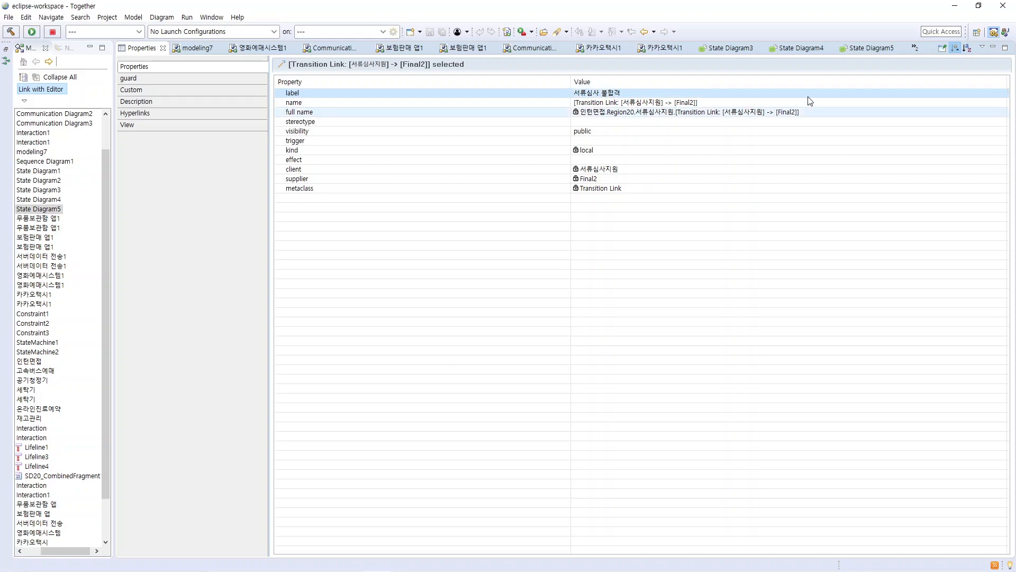
left_click(871, 48)
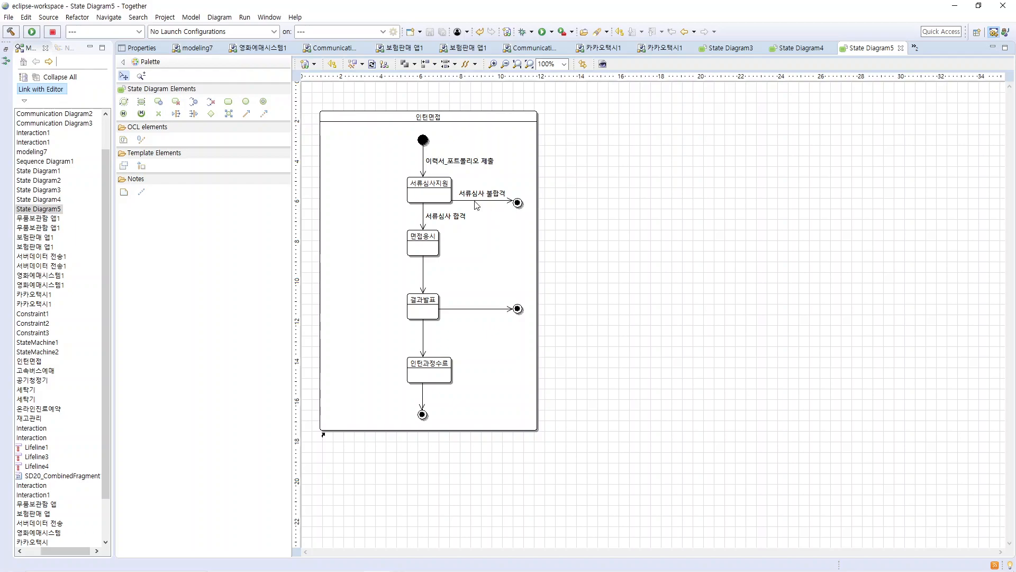
Step: Label the transition from 면접응시 to 결과발표 as "면접종료" and return to State Diagram5
right_click(423, 279)
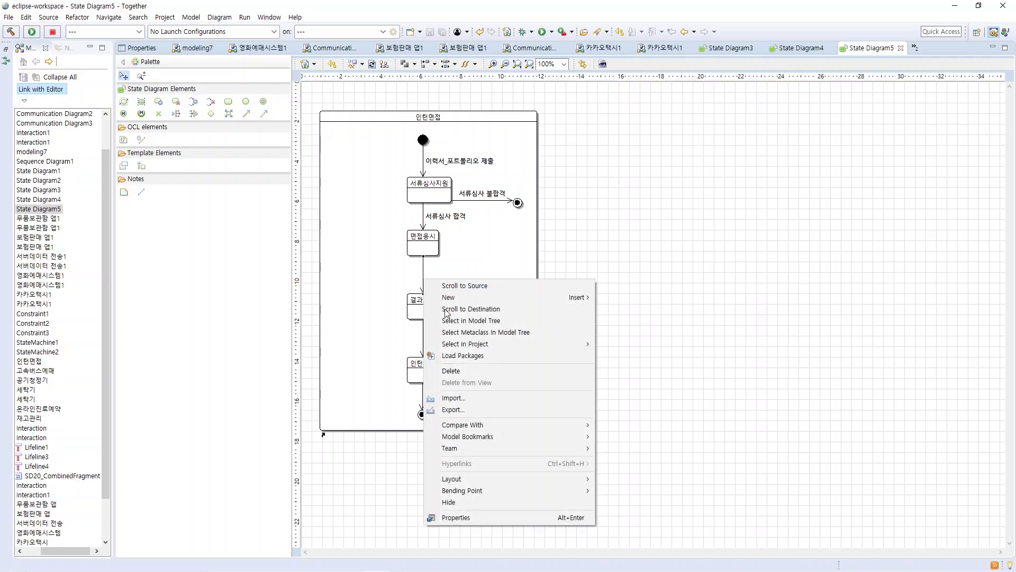
left_click(487, 517)
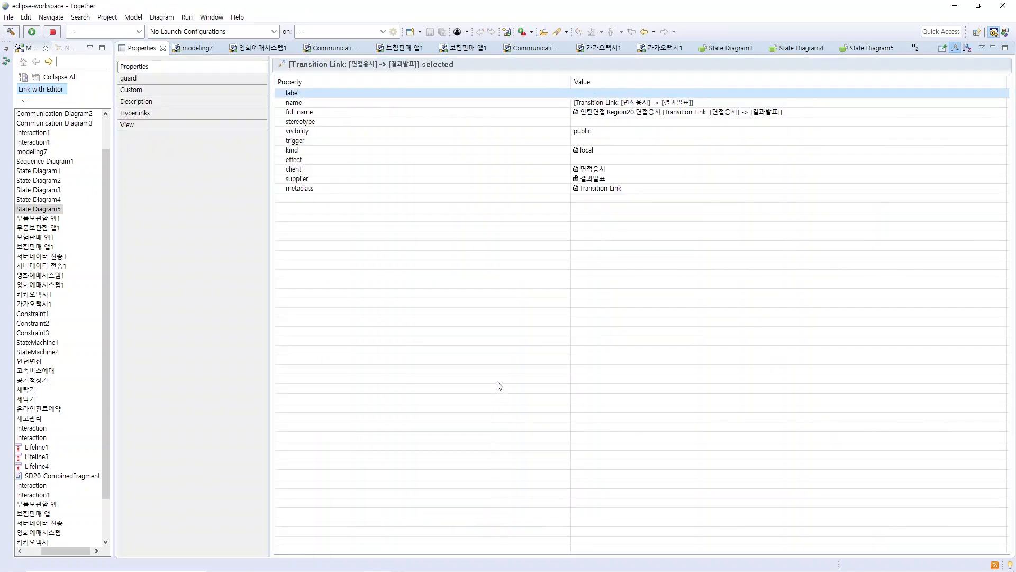
left_click(618, 92)
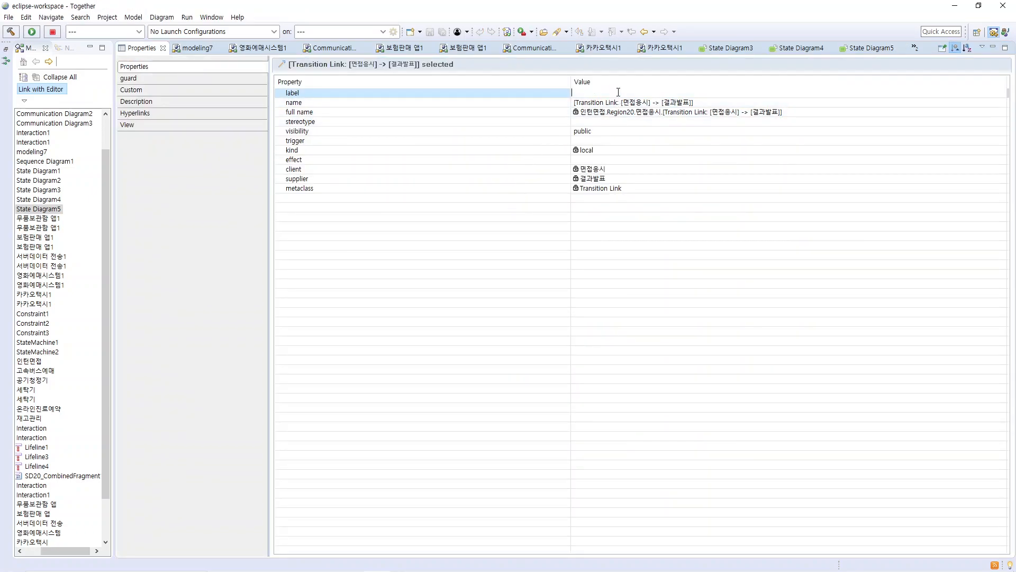
type("면접종료")
key("Return")
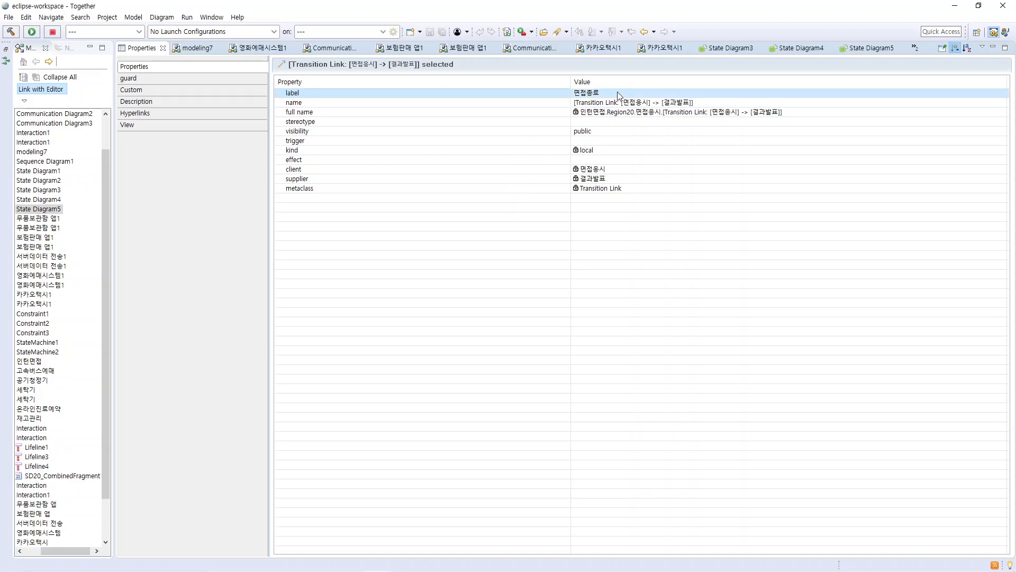
left_click(873, 48)
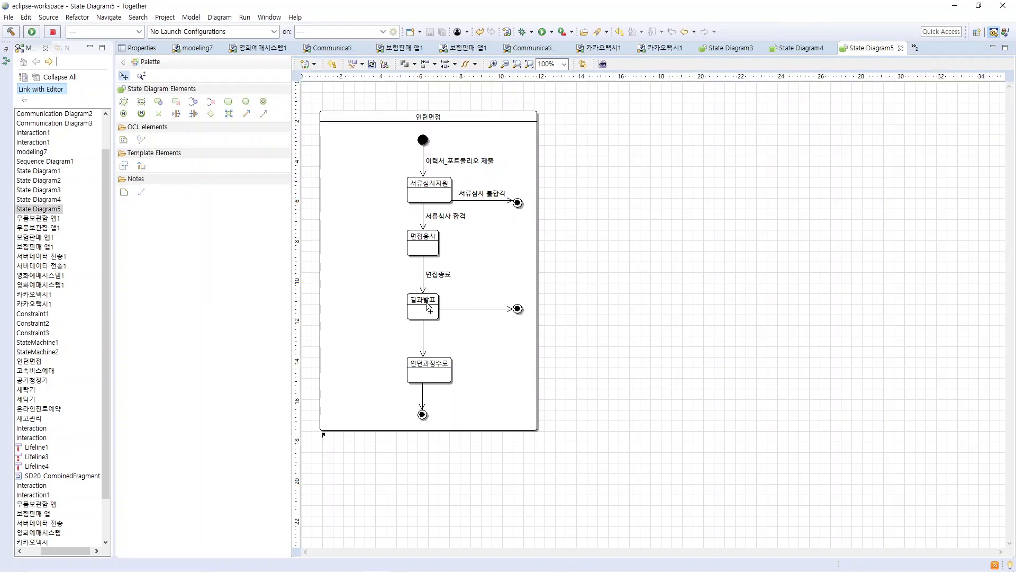
Step: Label the transition from 결과발표 to 인턴과정수료 as "면접합격" and return to State Diagram5
right_click(425, 346)
left_click(498, 333)
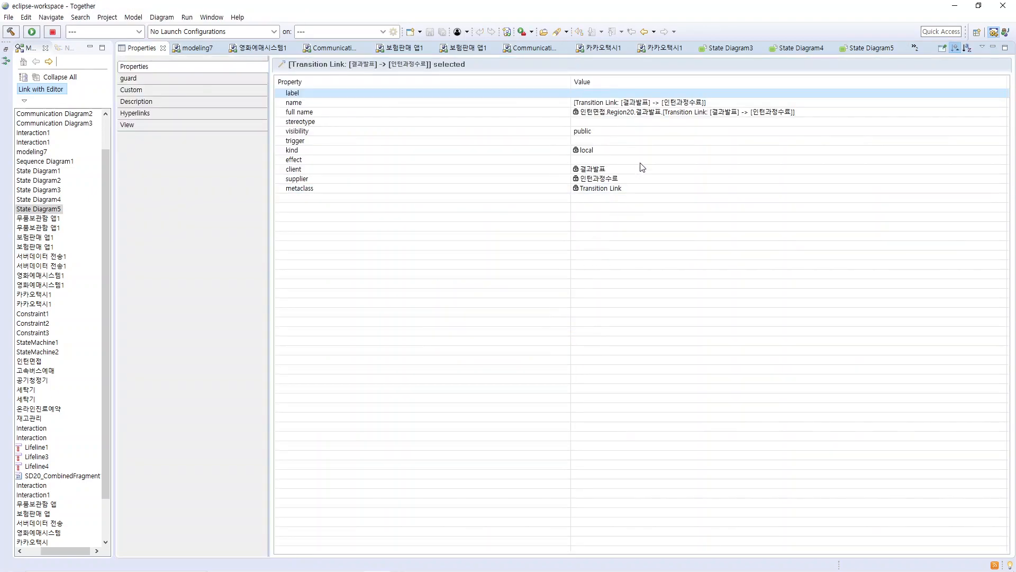
left_click(634, 93)
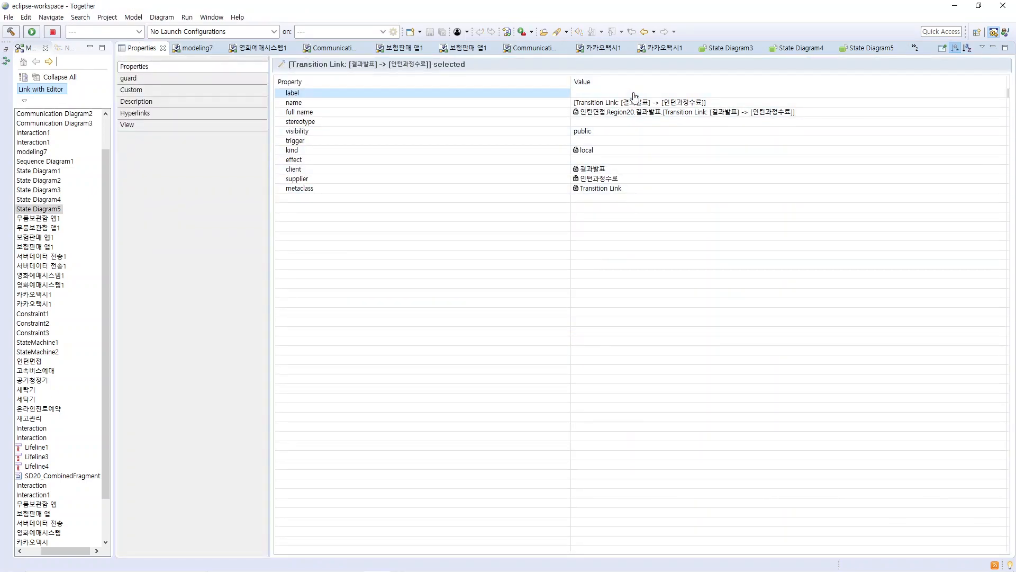
type("합계")
key("Home")
type("면접")
key("Return")
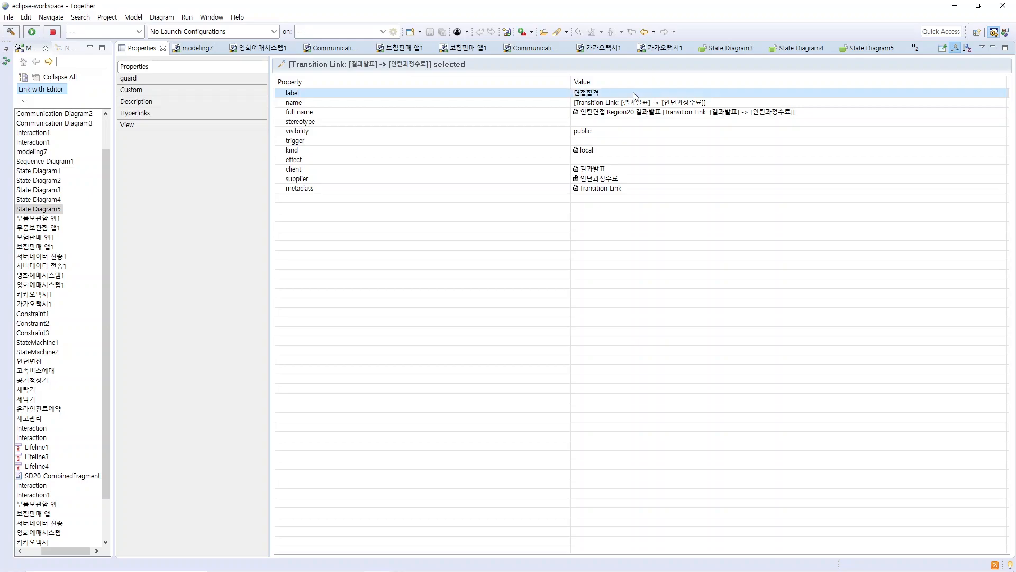
left_click(871, 48)
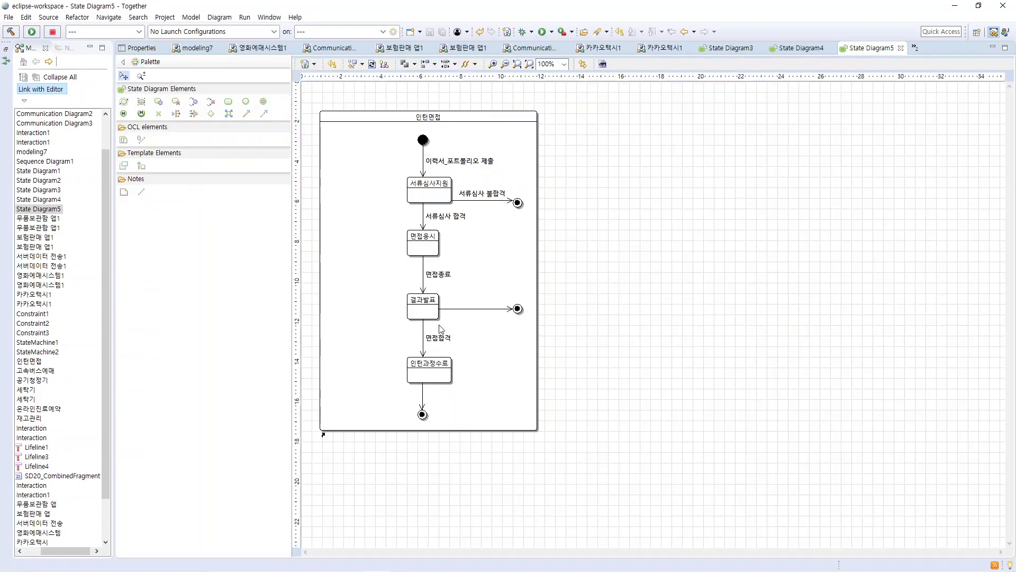
Step: Label the transition from 결과발표 to its final state as "면접 불합격" and return to State Diagram5
right_click(471, 309)
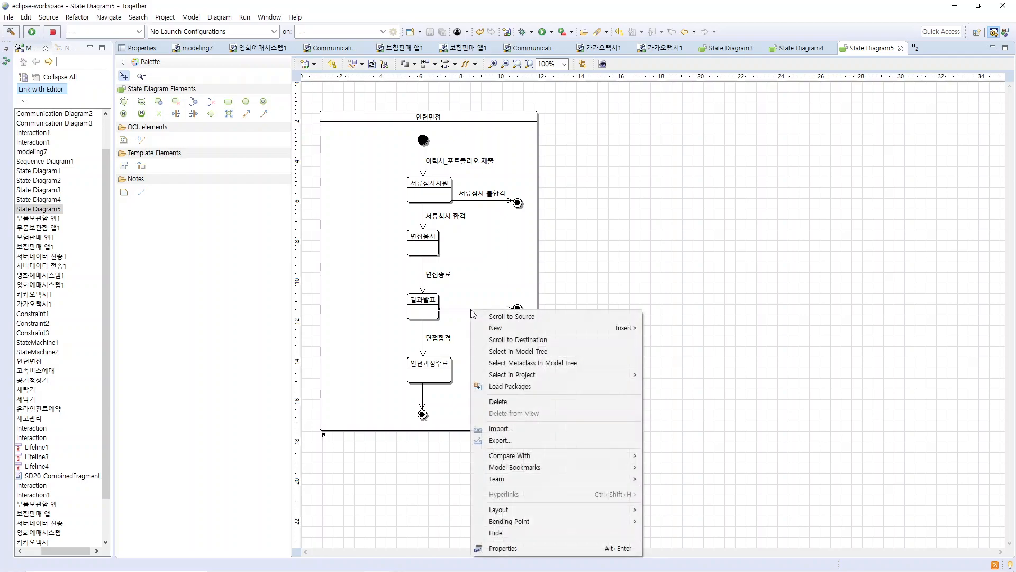
left_click(528, 549)
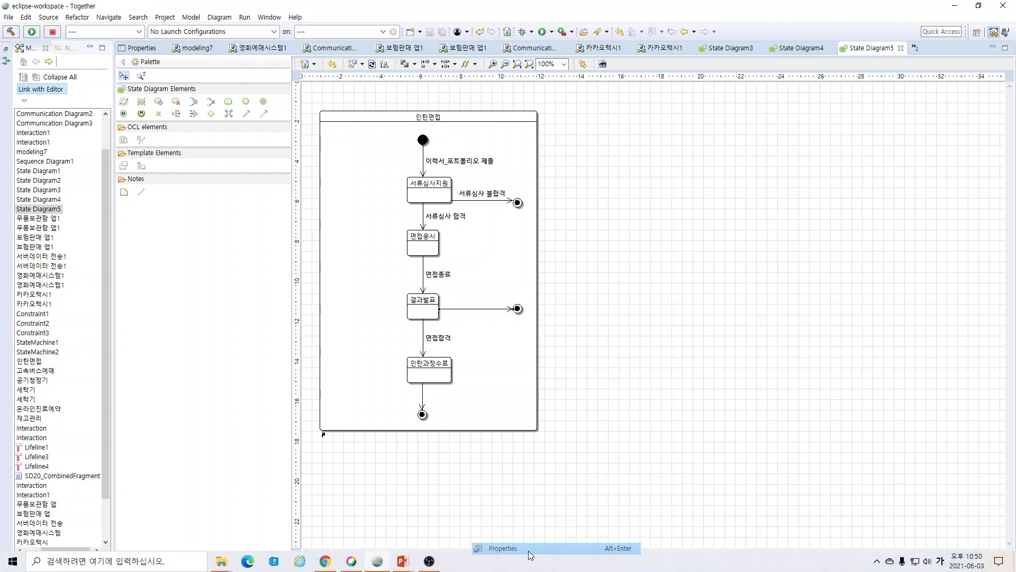
left_click(625, 94)
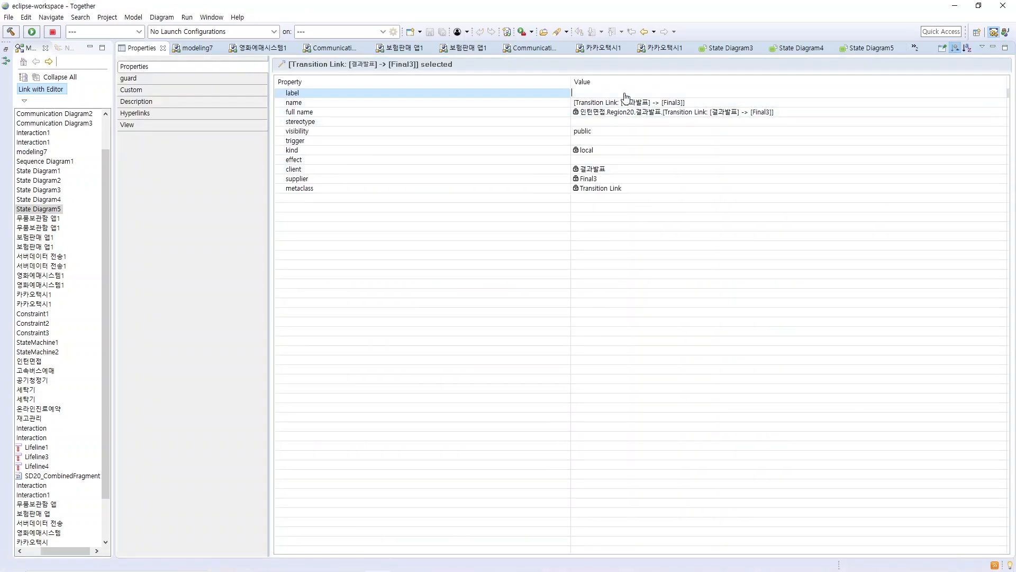
type("며접불합격")
key("Return")
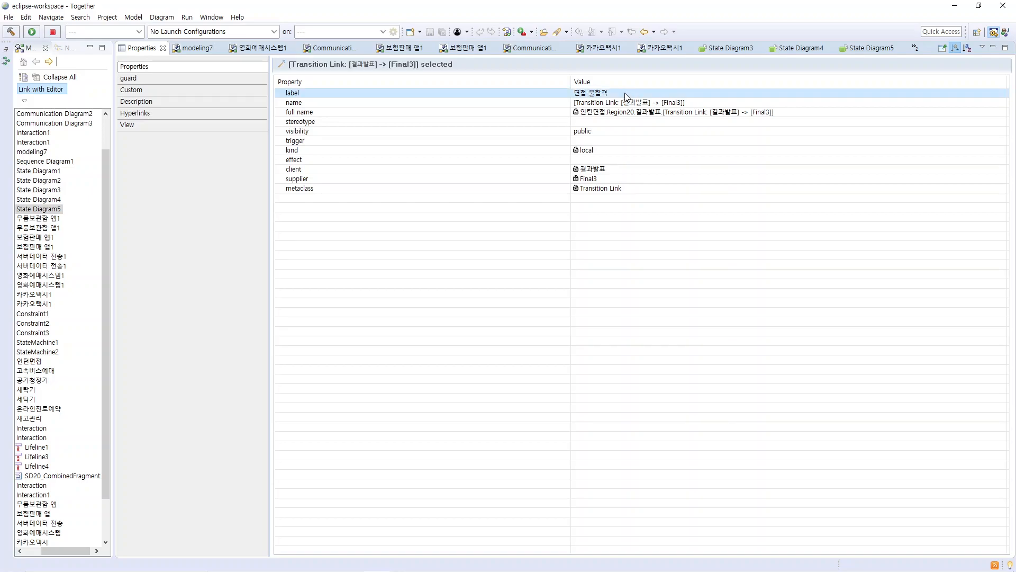
left_click(871, 48)
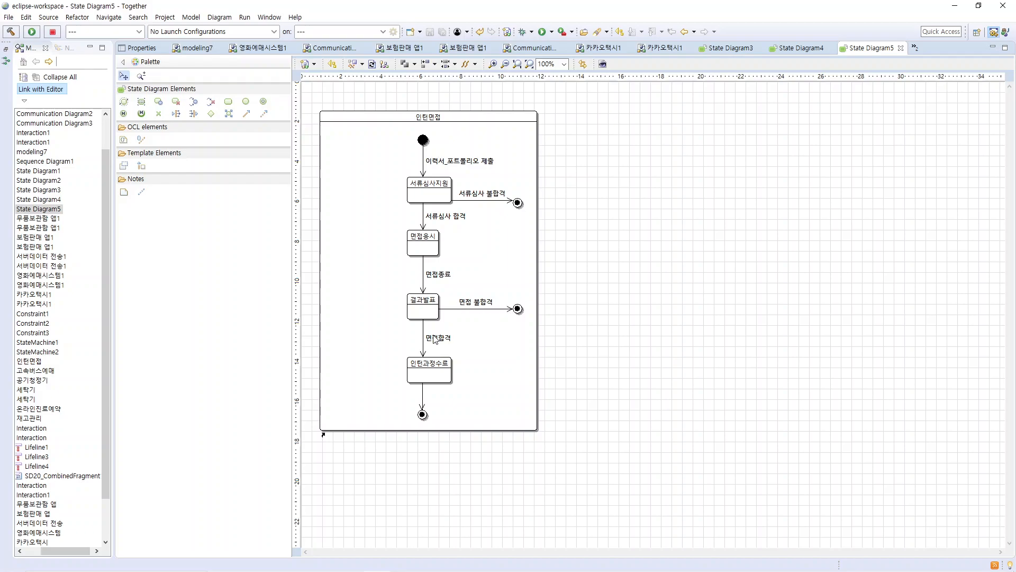
Step: Label the transition from 인턴과정수료 to the final state below it as "수료증발급" and return to State Diagram5
right_click(423, 401)
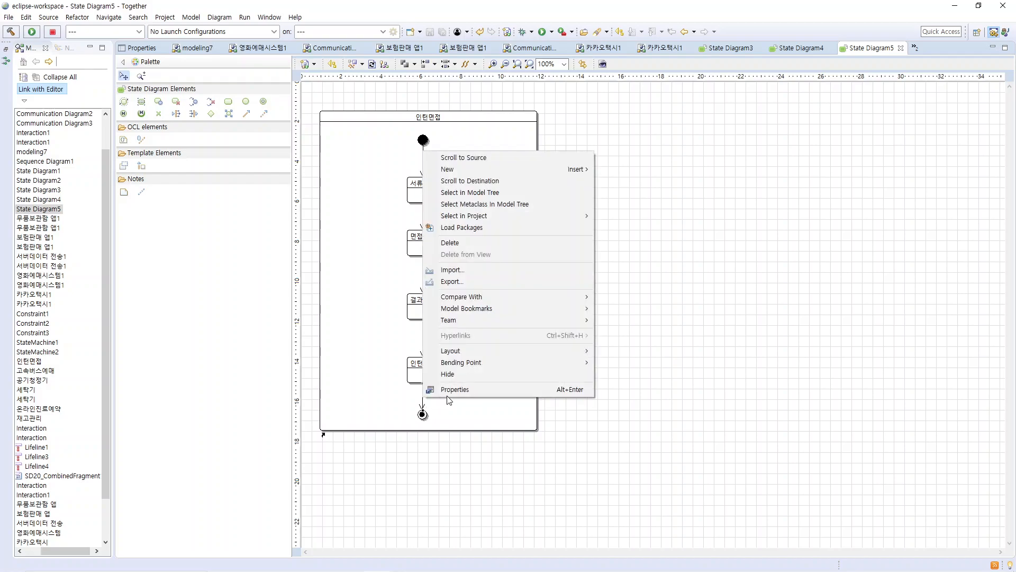
left_click(484, 391)
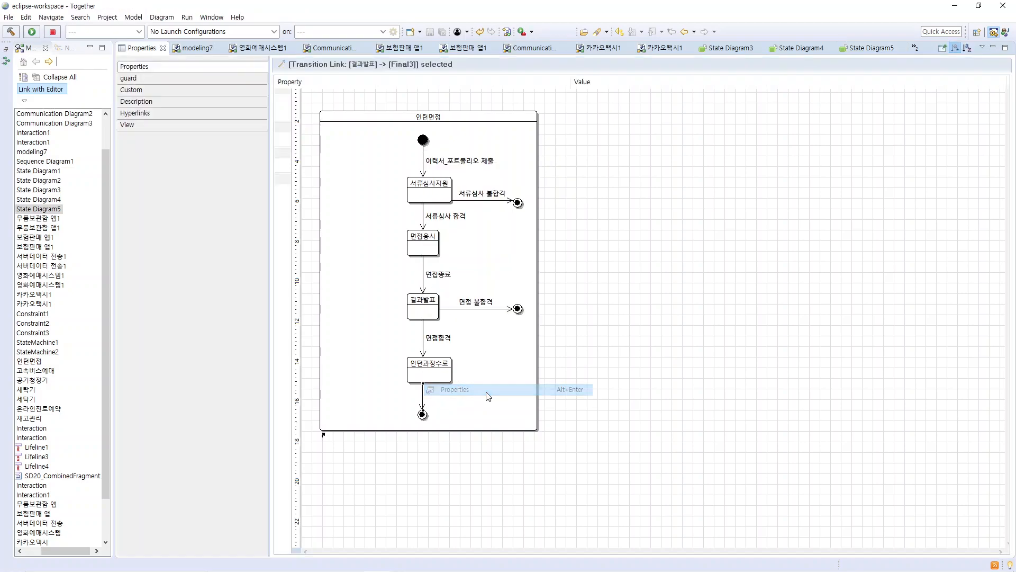
left_click(614, 94)
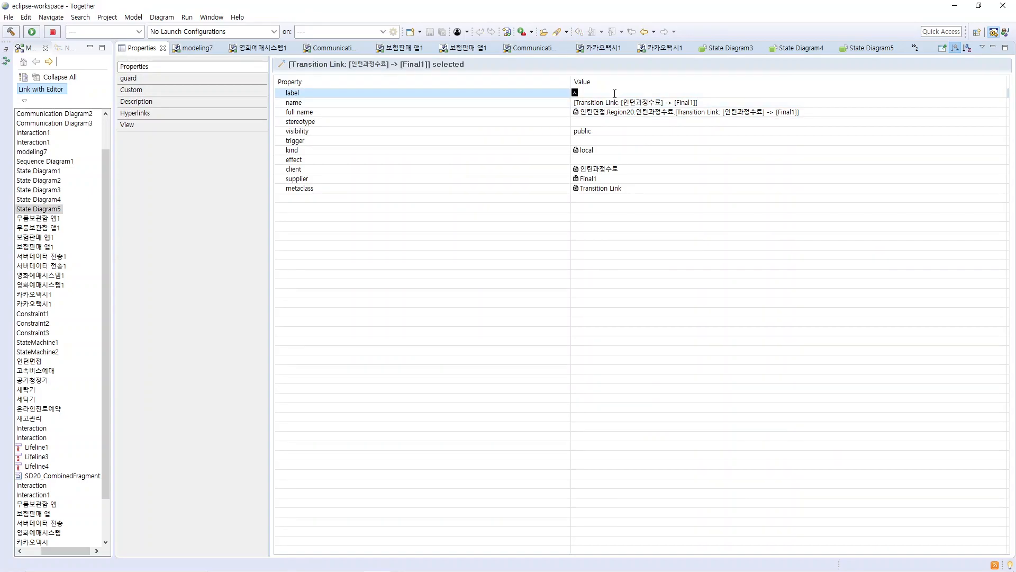
type("수로증발급")
key("Return")
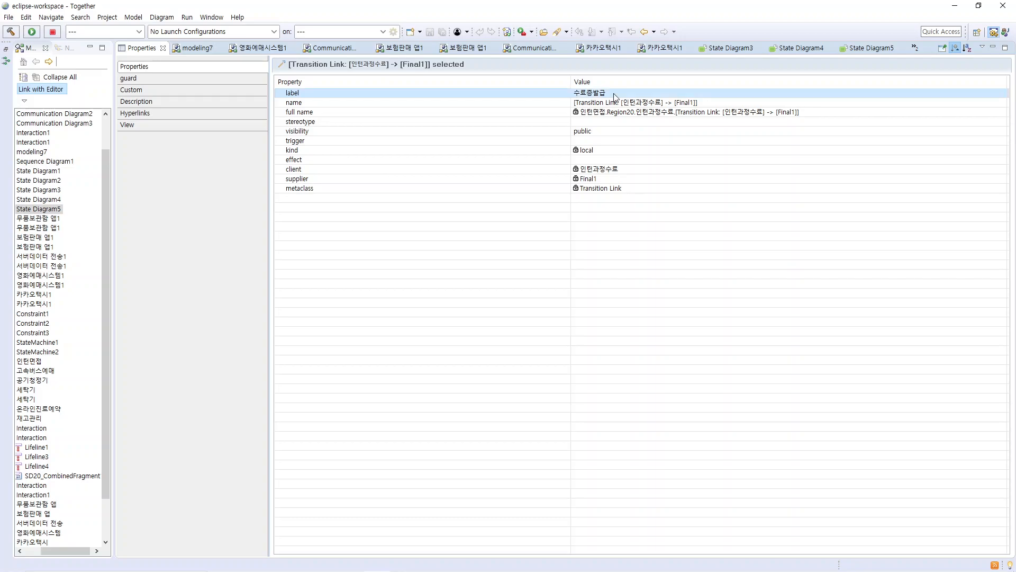
left_click(873, 48)
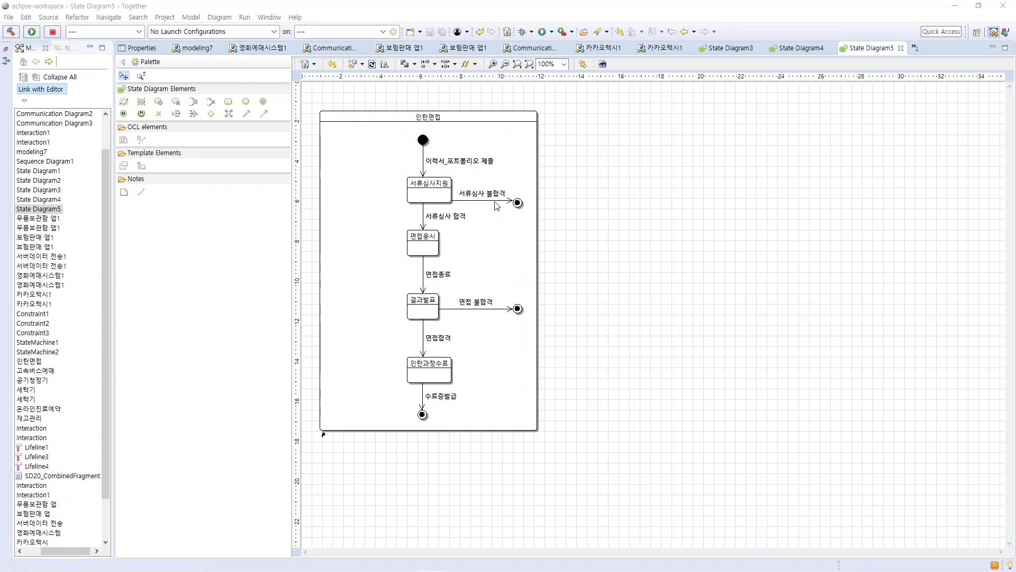
Step: Review the final states, transition labels and the four named states of the 인턴면접 state machine
left_click(518, 203)
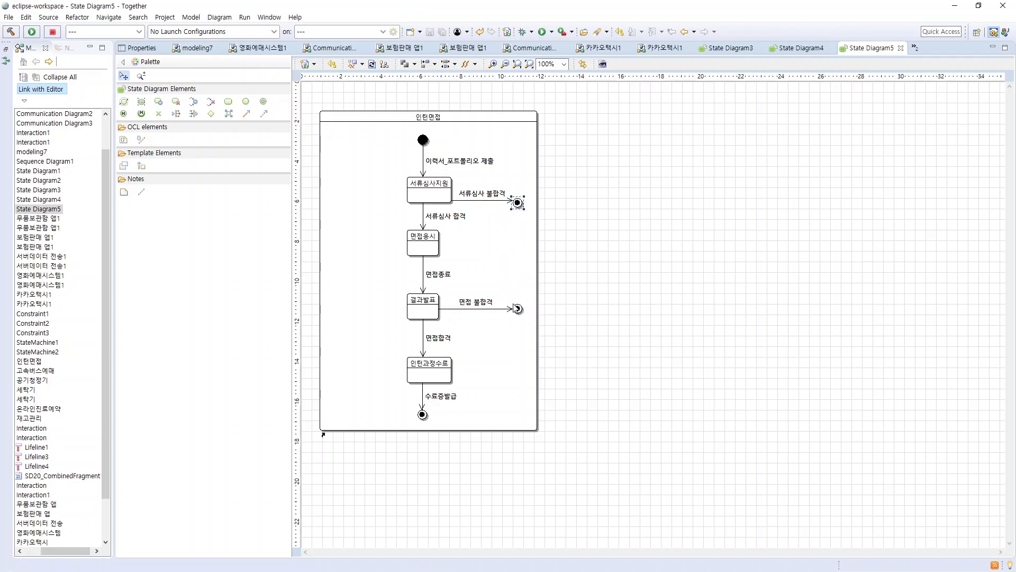
left_click(425, 416)
left_click(492, 404)
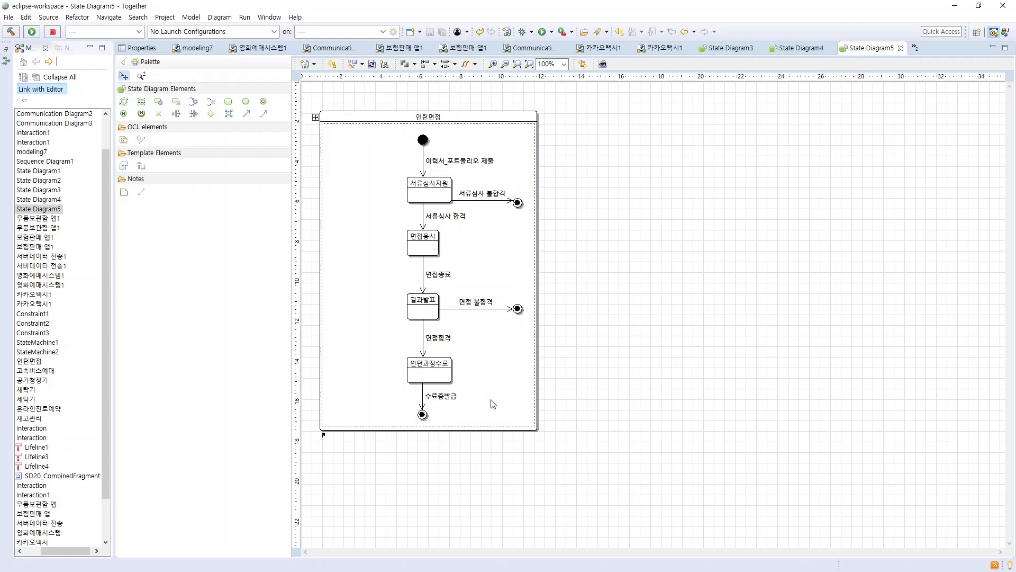
left_click(449, 216)
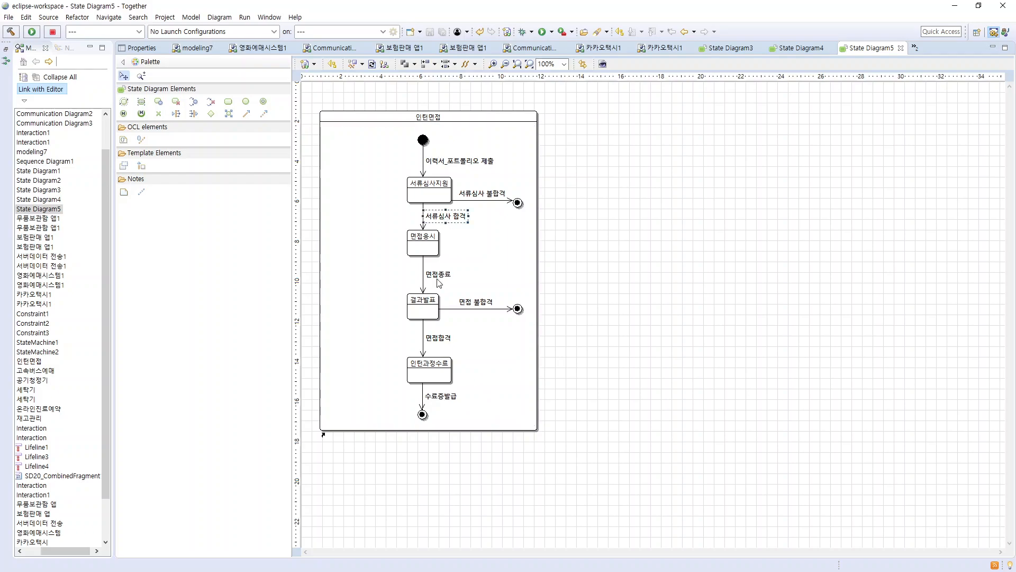
left_click(424, 194)
left_click(421, 245)
left_click(422, 312)
left_click(445, 192)
left_click(419, 244)
left_click(416, 307)
left_click(431, 363)
left_click(470, 404)
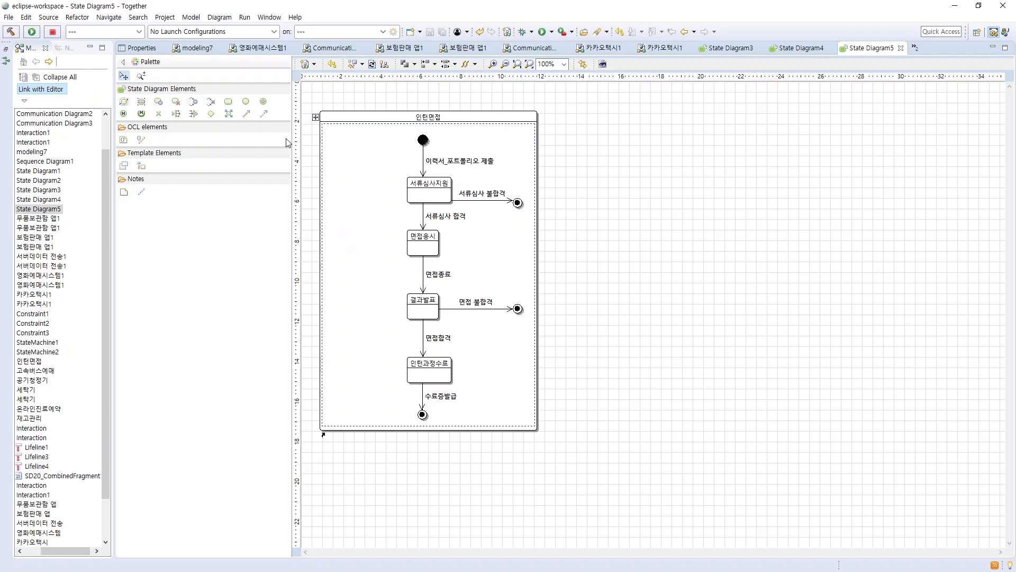
Step: Add a fourth final state to the right of 인턴과정수료 and link a straight transition from that state to it
left_click(263, 102)
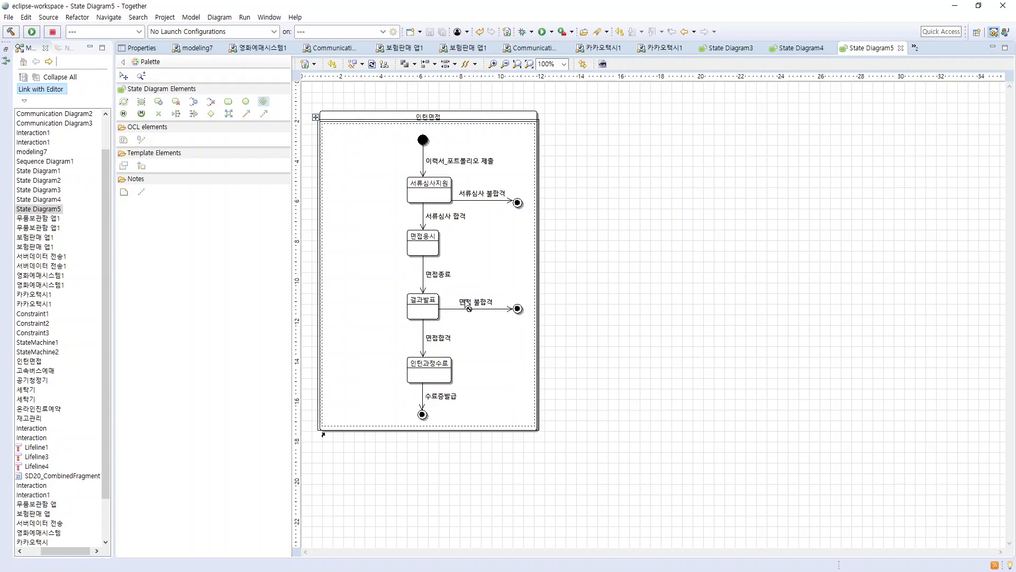
left_click(514, 369)
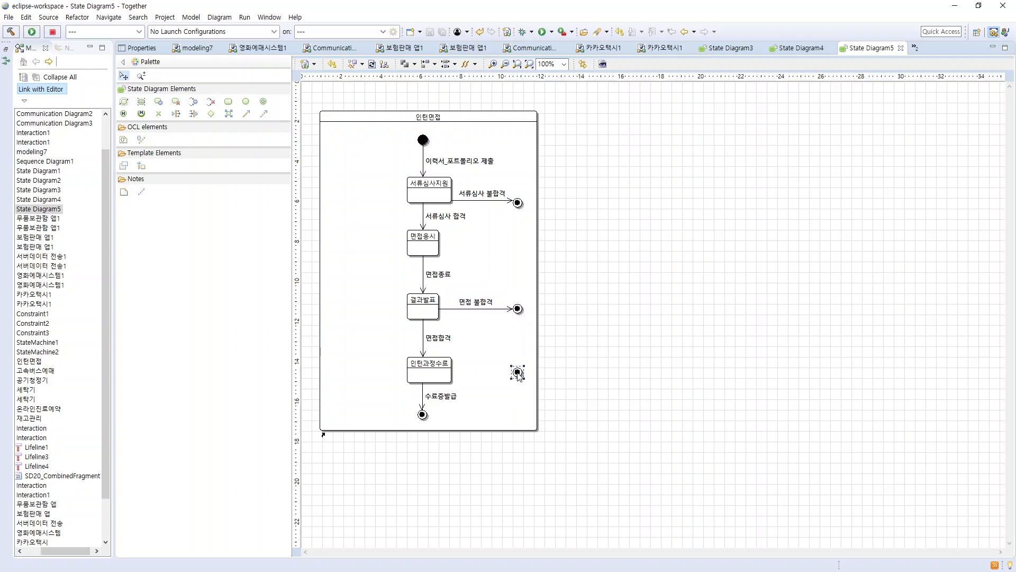
left_click_drag(521, 370, 521, 372)
left_click(320, 200)
left_click(246, 114)
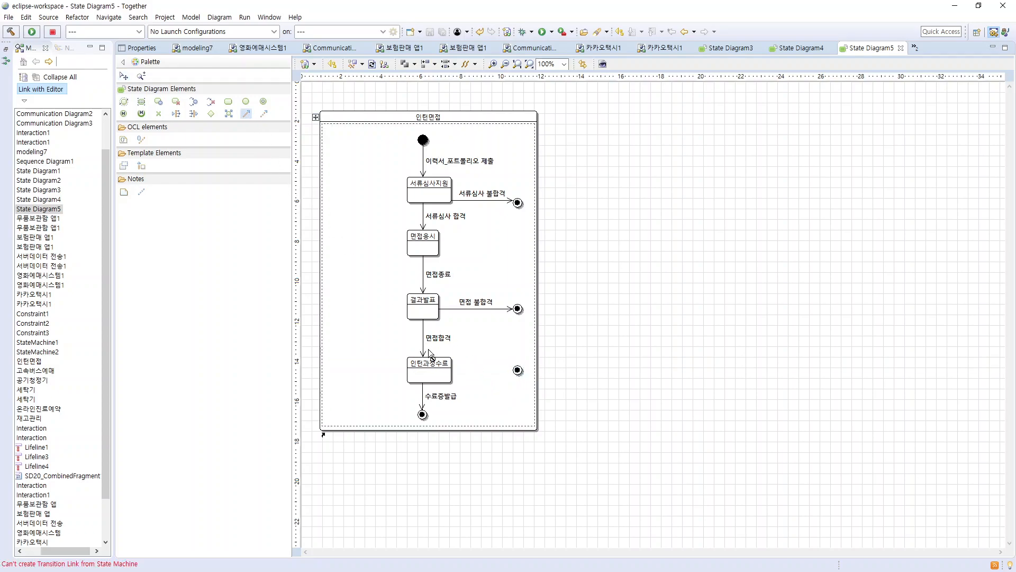
left_click_drag(448, 375, 517, 371)
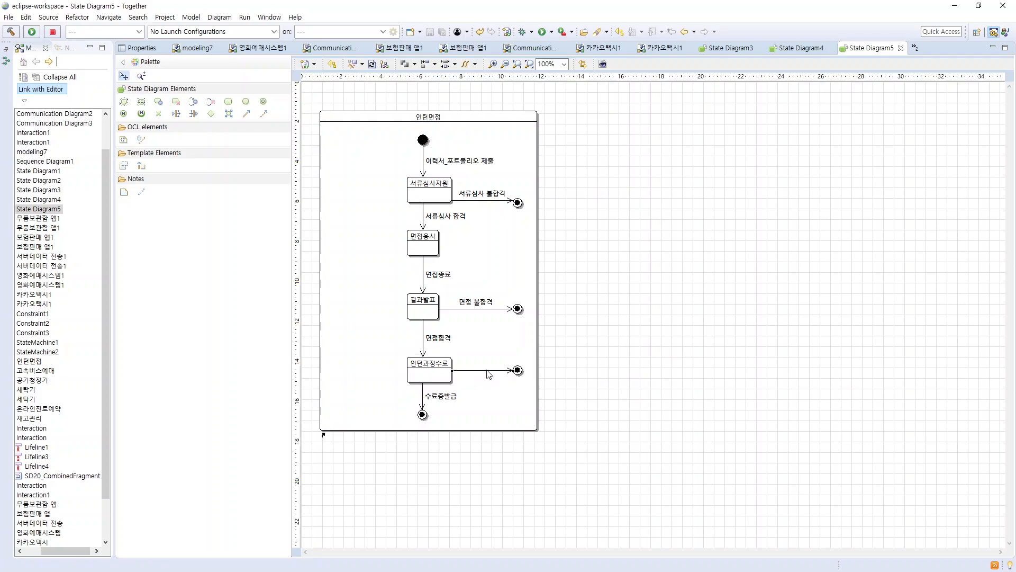
Step: Label the transition from 인턴과정수료 to the new final state as "인턴과정 중 탈락" and return to State Diagram5
right_click(488, 374)
left_click(521, 364)
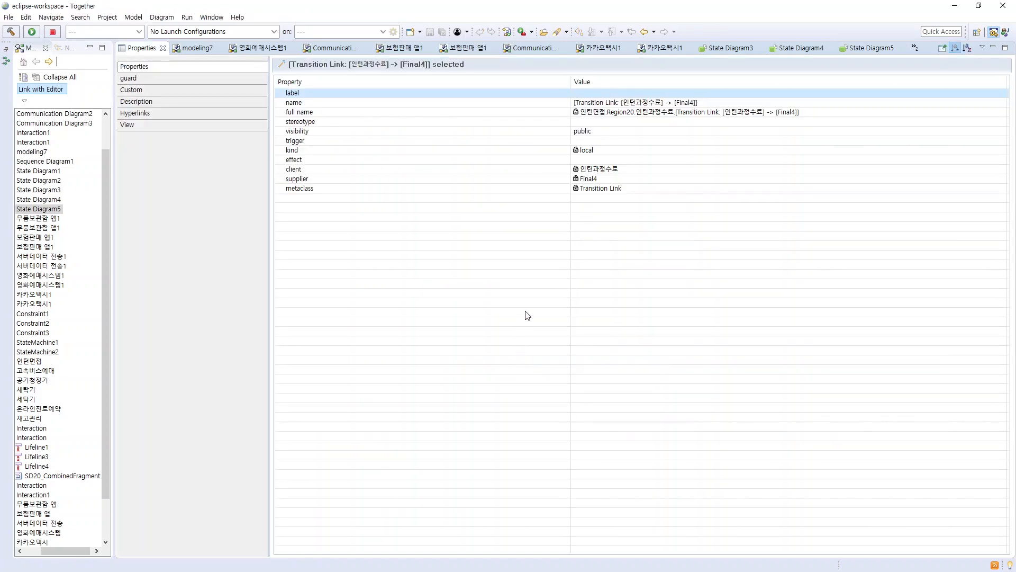
left_click(614, 93)
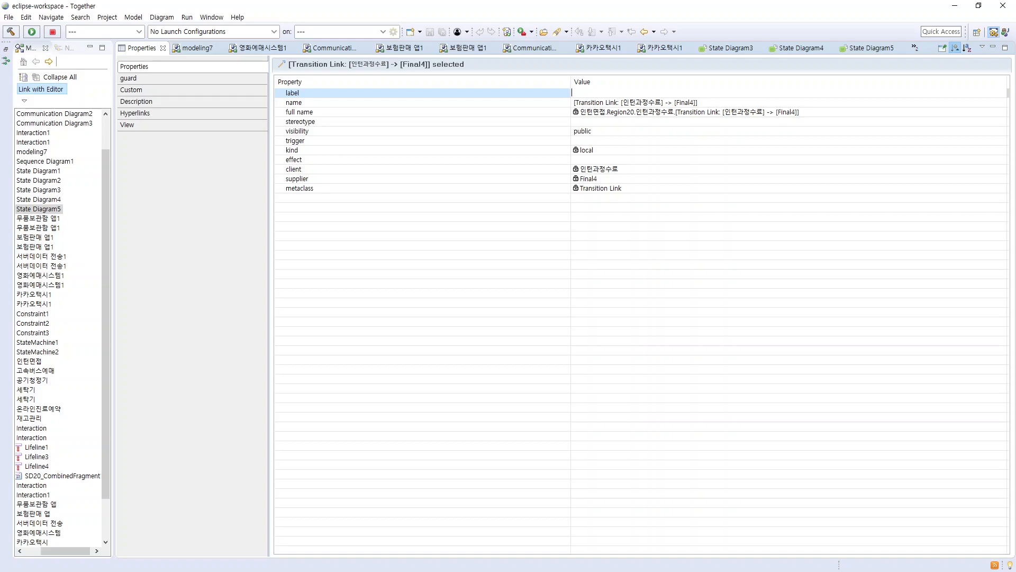
type("인턴과정 중 탈락")
key("Return")
left_click(859, 51)
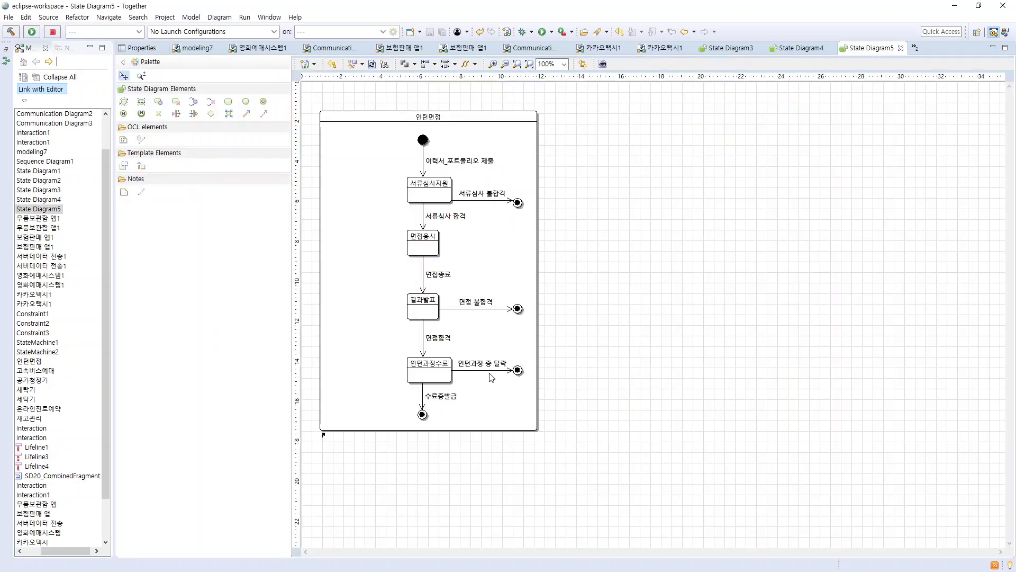
Step: Rename the state 인턴과정수료 to "인턴과정진행"
left_click(439, 370)
left_click(439, 365)
left_click(451, 365)
type("ㅈ")
type("행")
key("Return")
left_click(432, 365)
left_click(449, 383)
left_click(437, 373)
Step: Shorten the label on the transition from 인턴과정진행 to the final state on its right to "인턴과정 탈락"
left_click(482, 370)
left_click(487, 366)
left_click(488, 367)
left_click(488, 367)
key("BackSpace")
key("Delete")
key("Return")
left_click(500, 391)
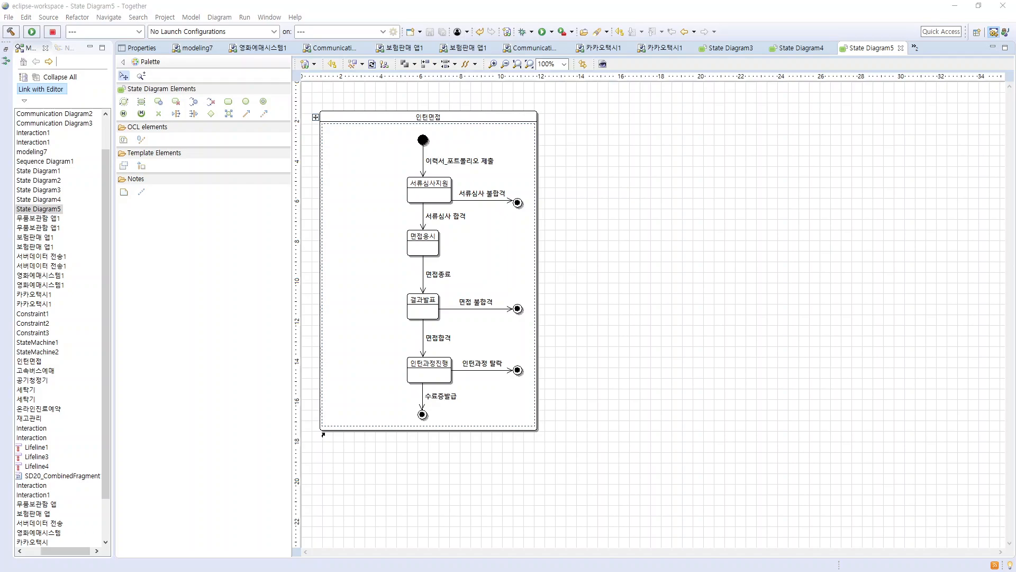
Step: Move the 인턴면접 state machine to the right and draw a new, empty state machine in the freed space
left_click_drag(450, 122, 910, 90)
left_click(486, 189)
left_click(124, 101)
left_click_drag(322, 103, 564, 397)
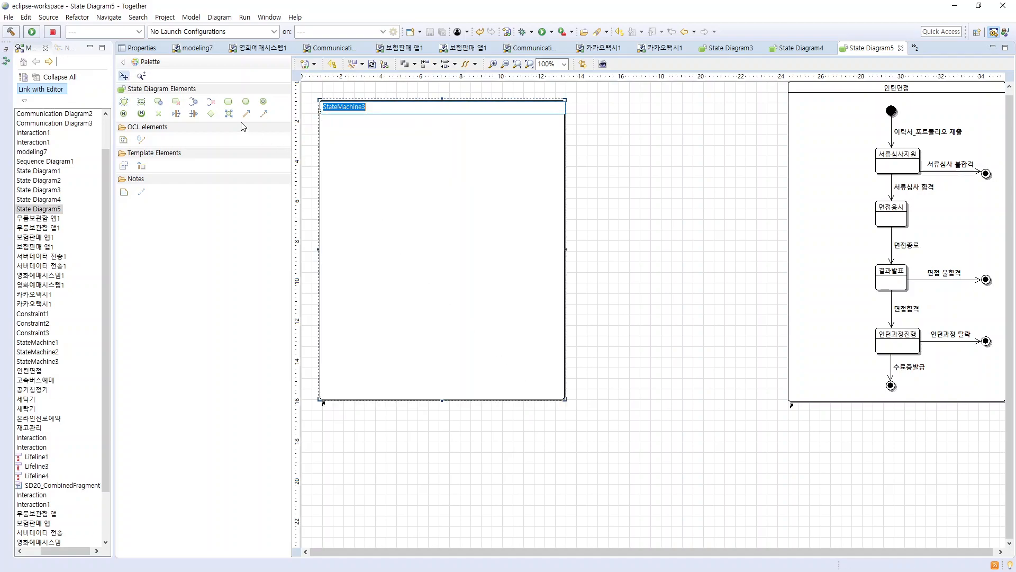
Step: Place an initial state near the top of the new state machine and a final state near its bottom
left_click(247, 102)
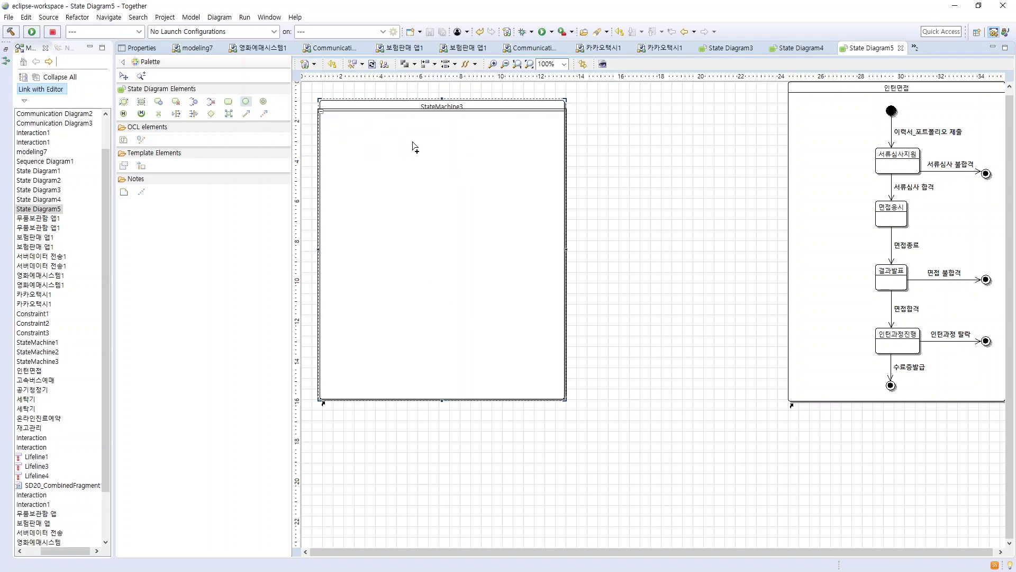
left_click(435, 143)
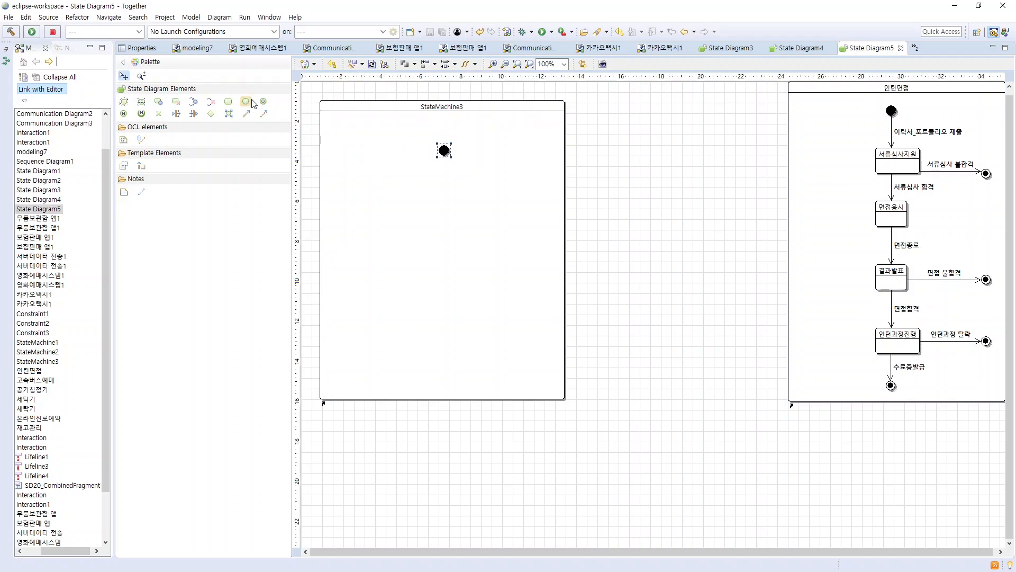
left_click(263, 102)
left_click(437, 368)
Step: Add four states in a vertical column between the initial state and the final state
left_click(229, 103)
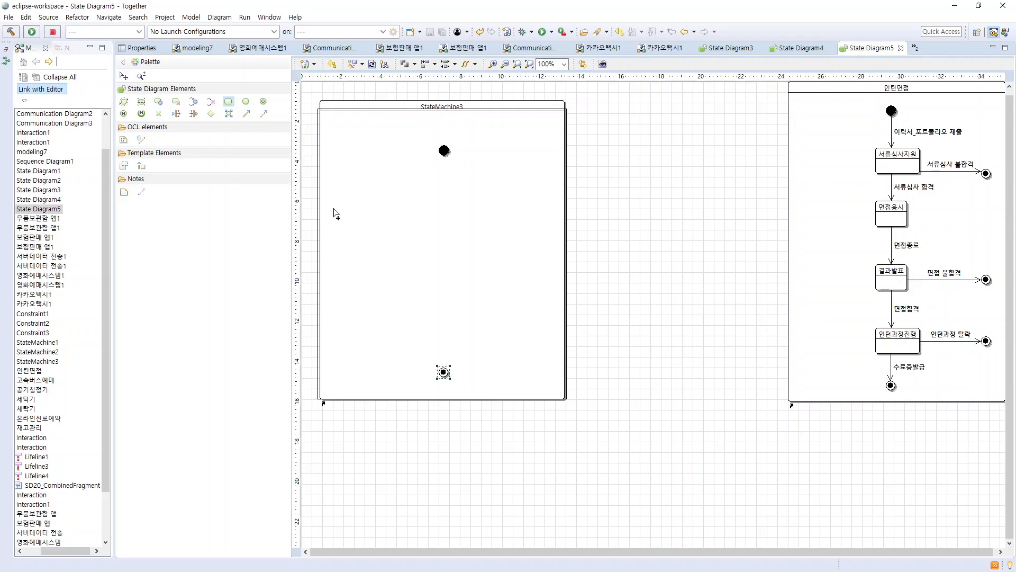
left_click(437, 175)
left_click(441, 230)
left_click(441, 275)
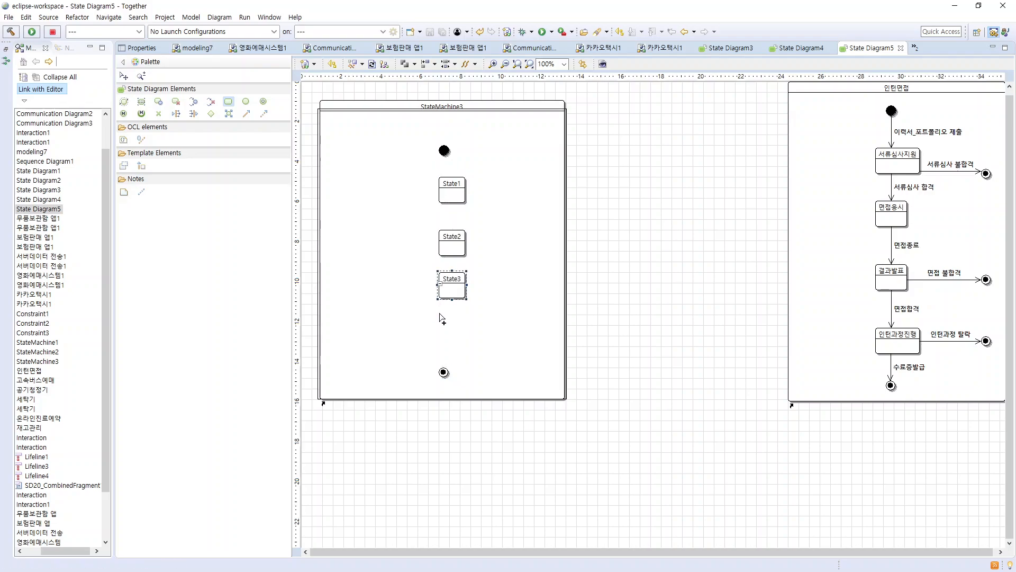
left_click(439, 323)
Step: Link the initial state, State1, State2, State3, State4 and the final state in sequence with transitions
left_click(246, 114)
left_click(445, 151)
left_click(450, 200)
left_click(449, 202)
left_click(449, 242)
left_click(447, 252)
left_click(451, 280)
left_click(449, 295)
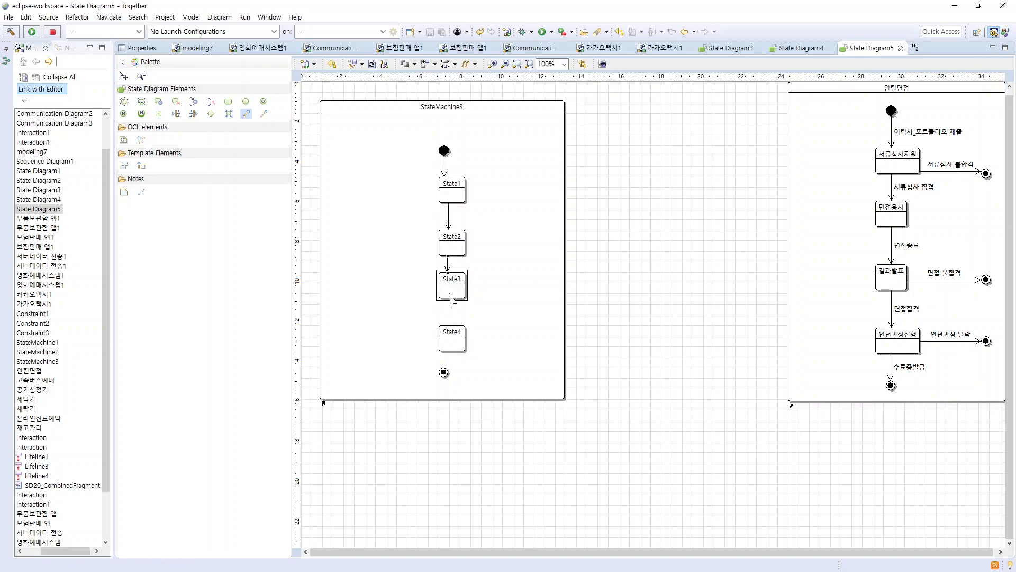
left_click(454, 335)
left_click(450, 348)
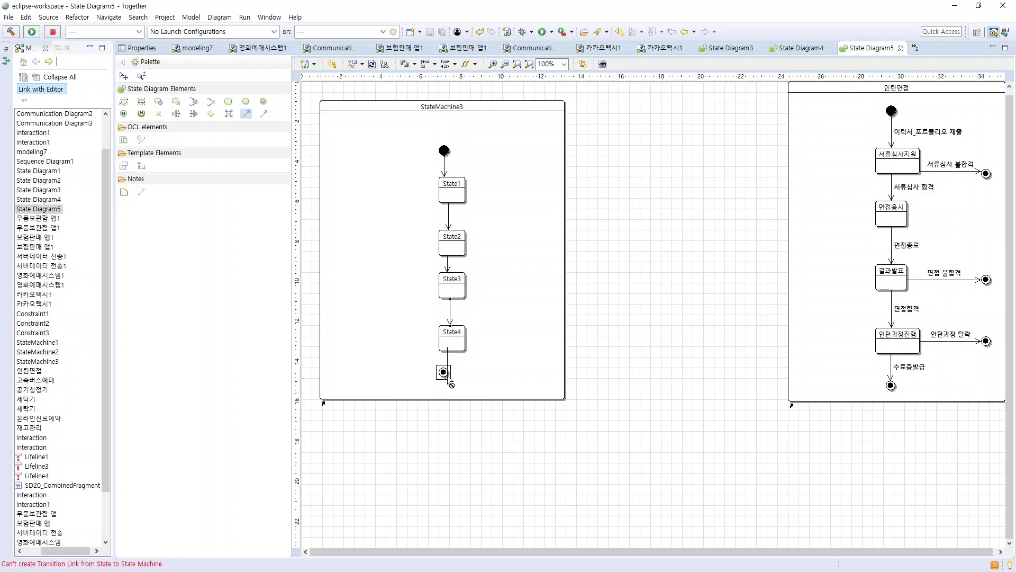
left_click(445, 373)
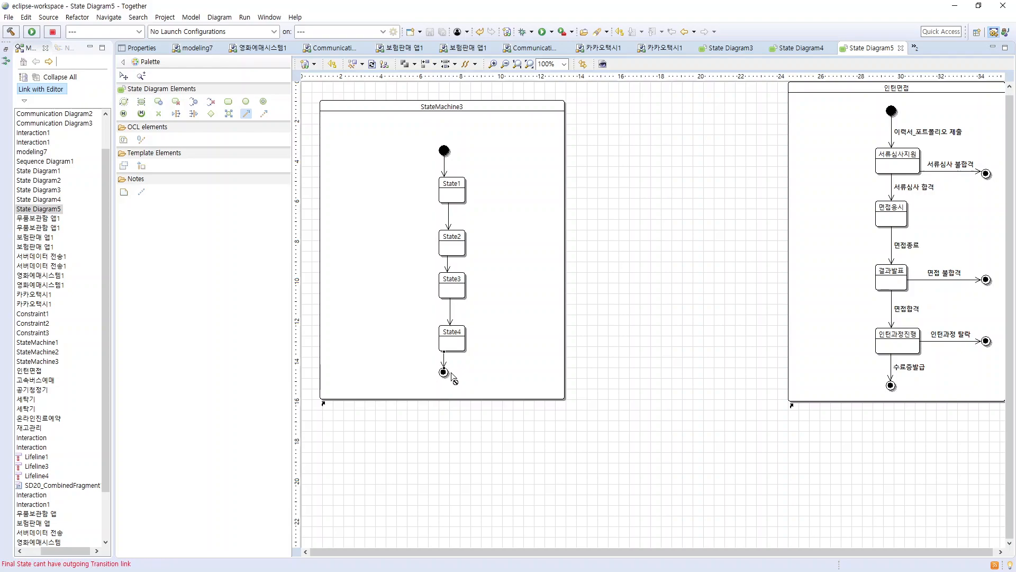
key("Escape")
Step: Reposition the final state, initial state, State1 and State2 so that the transitions between the upper elements run straight down
left_click_drag(445, 373, 453, 373)
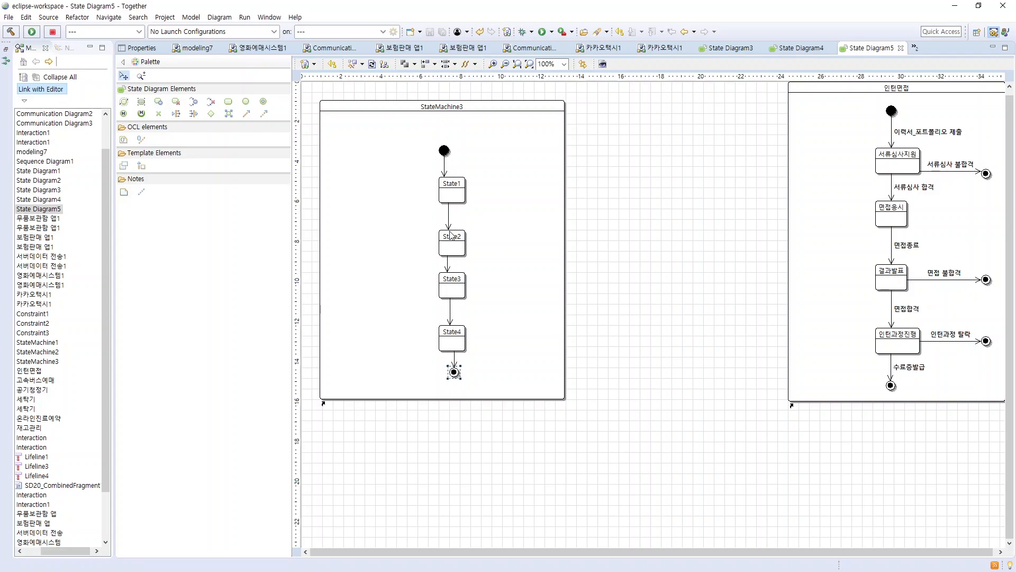
left_click_drag(446, 152, 461, 131)
left_click_drag(455, 188, 464, 178)
left_click_drag(452, 239, 463, 236)
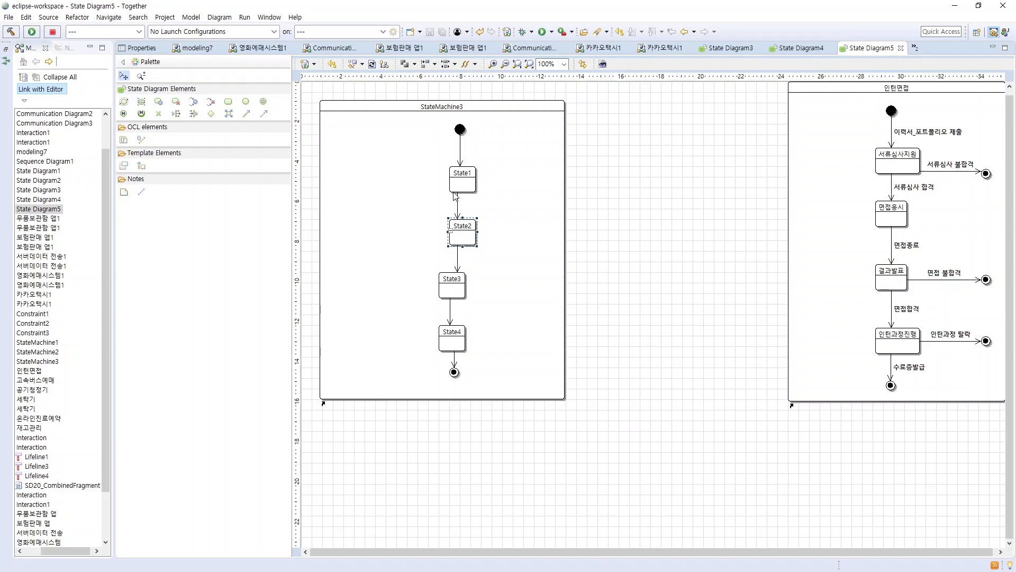
left_click(462, 204)
left_click(462, 151)
left_click(460, 129)
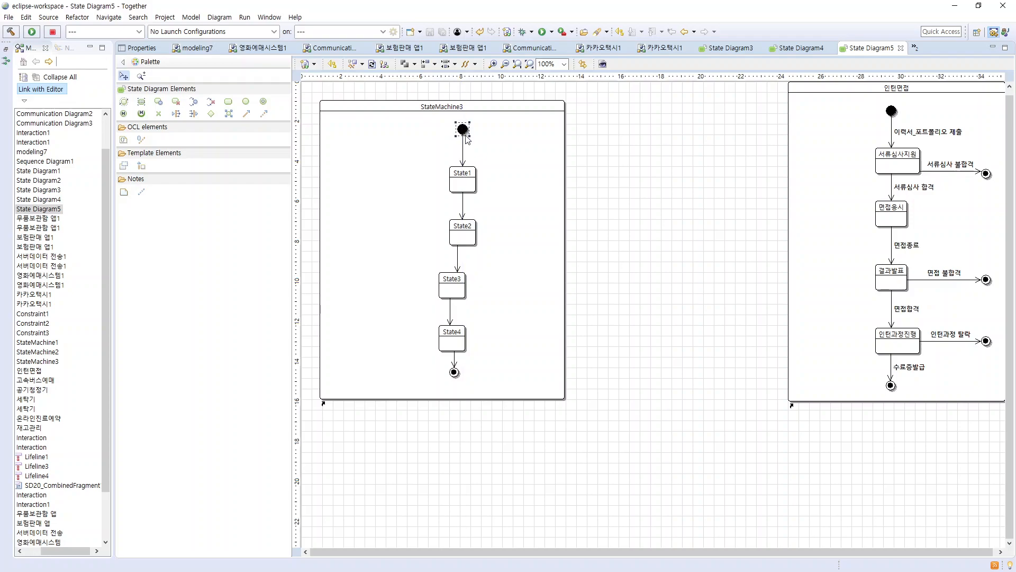
Step: Line up State3, State4 and the final state under State2 so that the lower transitions are vertical
left_click_drag(455, 283, 465, 285)
left_click_drag(459, 343, 467, 343)
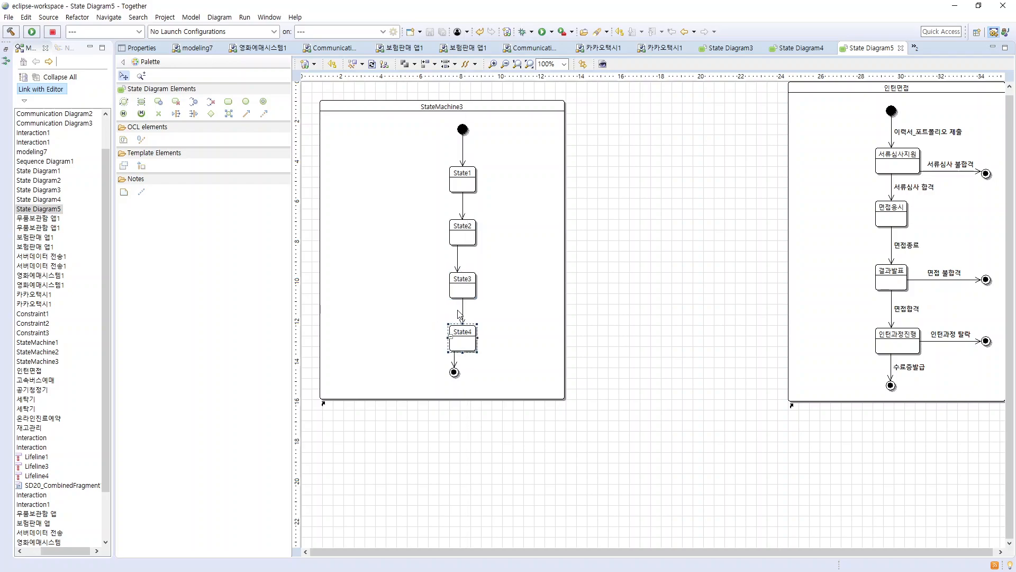
left_click(463, 259)
left_click(460, 373)
left_click_drag(461, 377, 469, 387)
left_click(466, 332)
left_click(500, 343)
Step: Resize the StateMachine3 frame from its left and right edges to make it narrower
left_click(531, 109)
left_click_drag(566, 249, 536, 248)
left_click_drag(321, 250, 396, 249)
left_click_drag(536, 248, 599, 248)
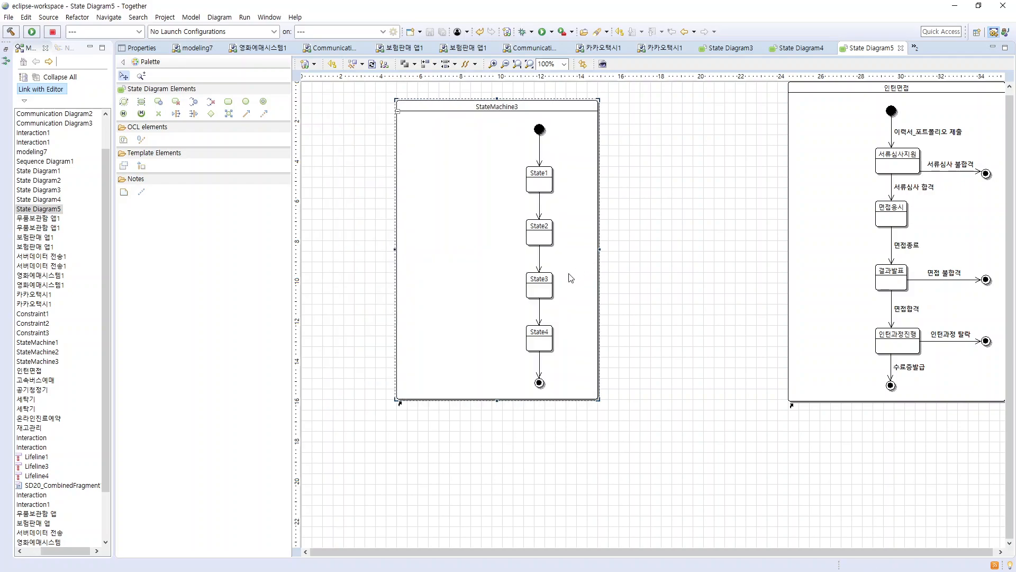
left_click_drag(395, 249, 406, 249)
Step: Move the whole chain of states together to the horizontal centre of the StateMachine3 frame
left_click_drag(514, 121, 595, 401)
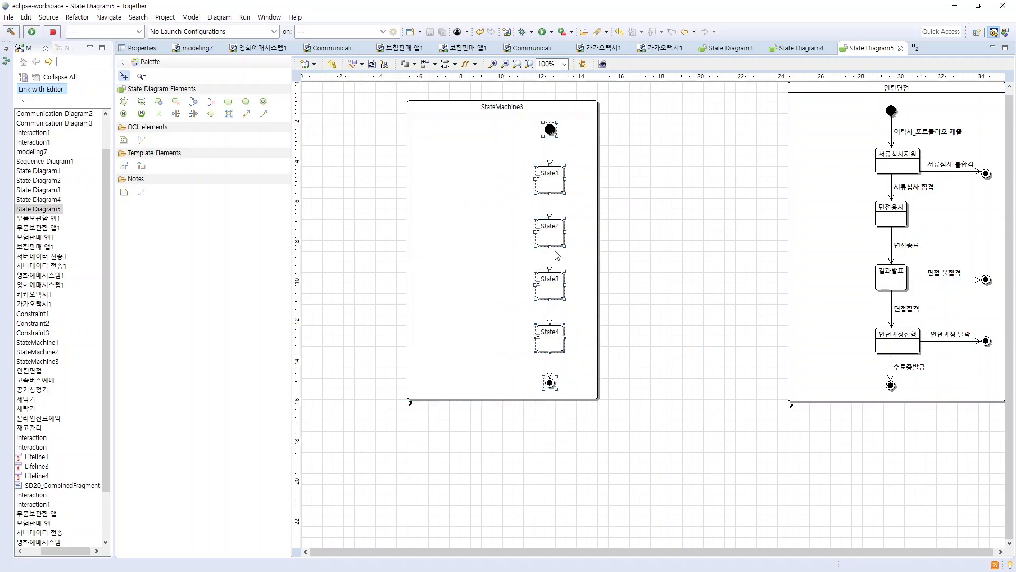
left_click_drag(554, 230, 509, 230)
left_click(559, 273)
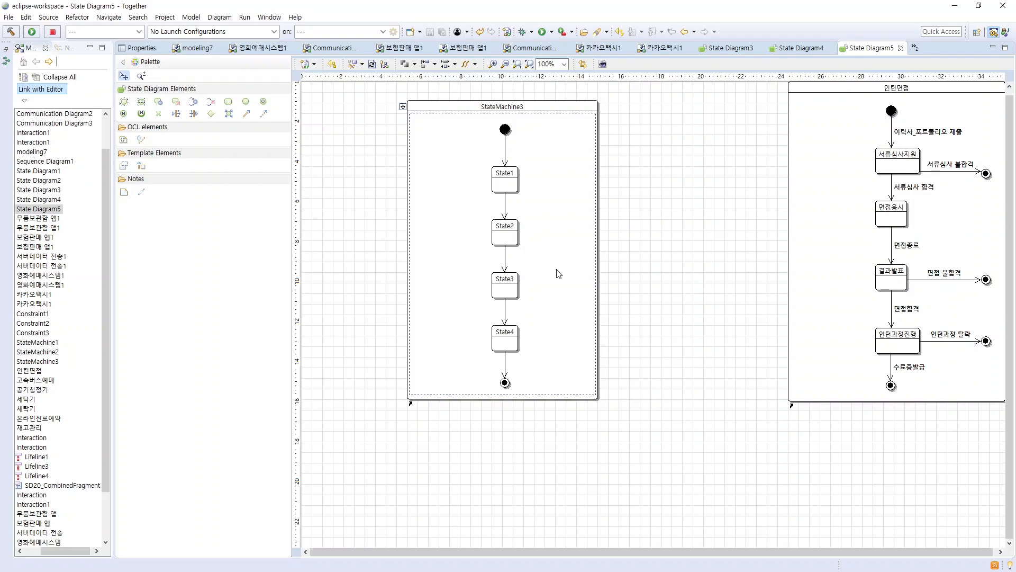
Step: Rename State1 to "시간설정" and State2 to "대기"
left_click(504, 173)
left_click(506, 174)
type("시간설정")
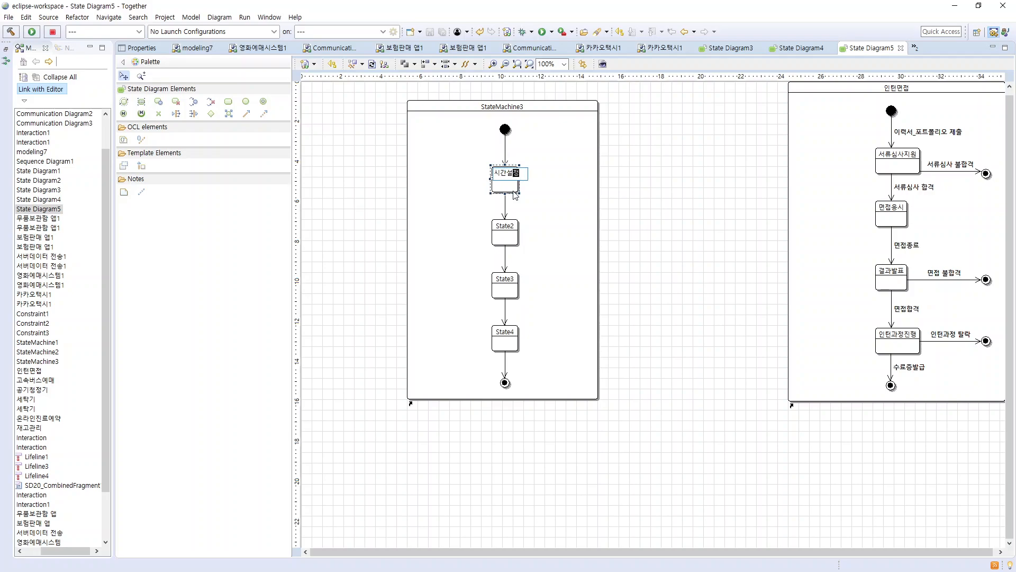
key("Return")
left_click(510, 231)
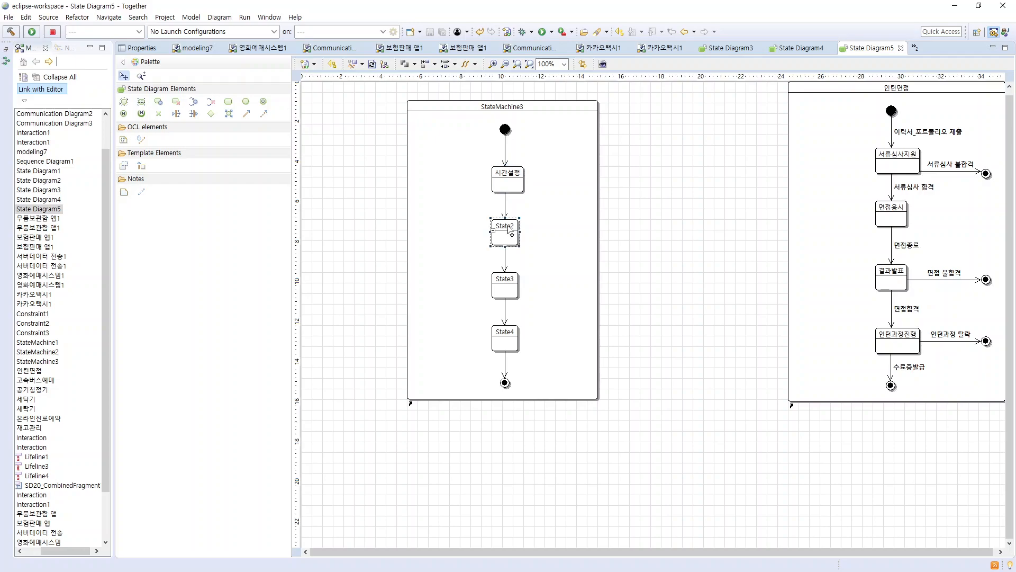
left_click(509, 229)
type("대기")
key("Return")
Step: Rename State3 to "알람" and State4 to "알람종료"
left_click(510, 282)
left_click(510, 282)
type("알림")
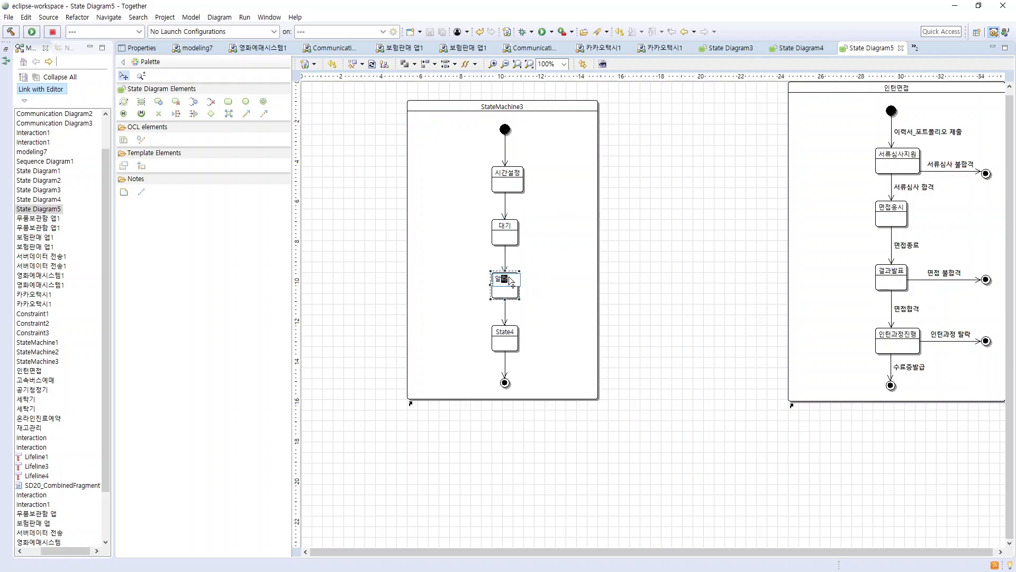
key("Return")
left_click(511, 333)
left_click(510, 332)
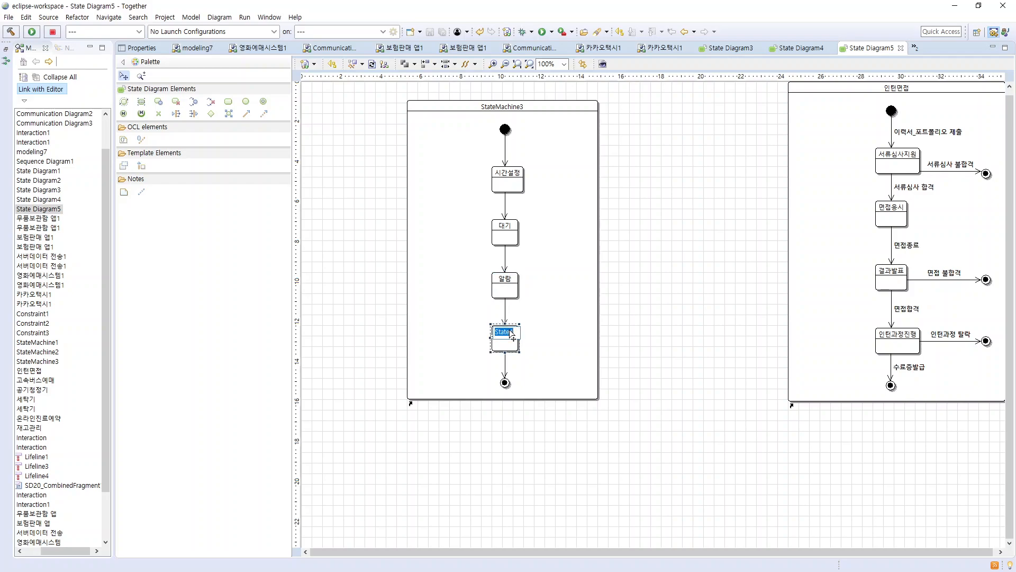
type("알람종료")
key("Return")
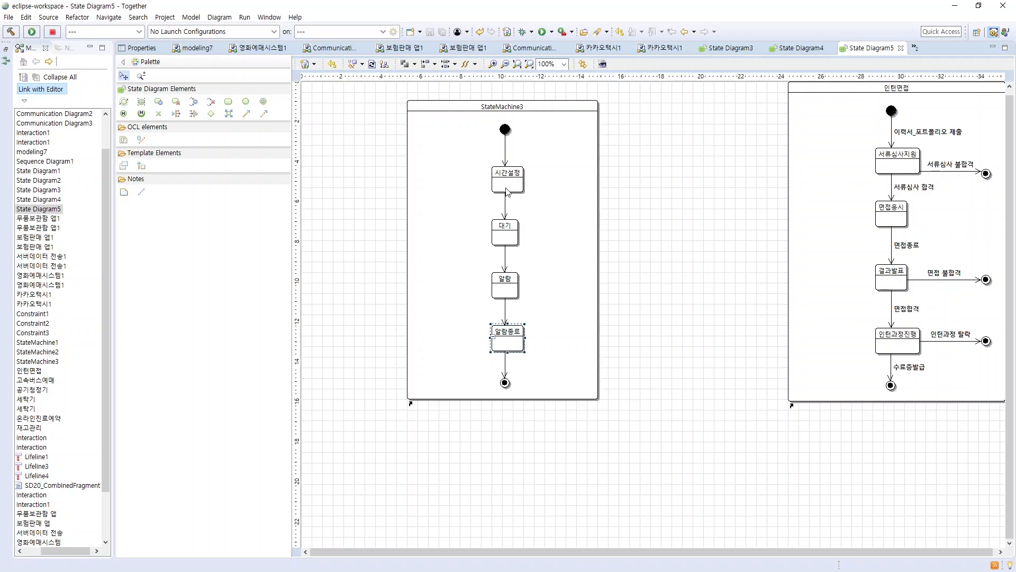
Step: Label the transition from 시간설정 to 대기 as "설정완료" and return to State Diagram5
right_click(505, 204)
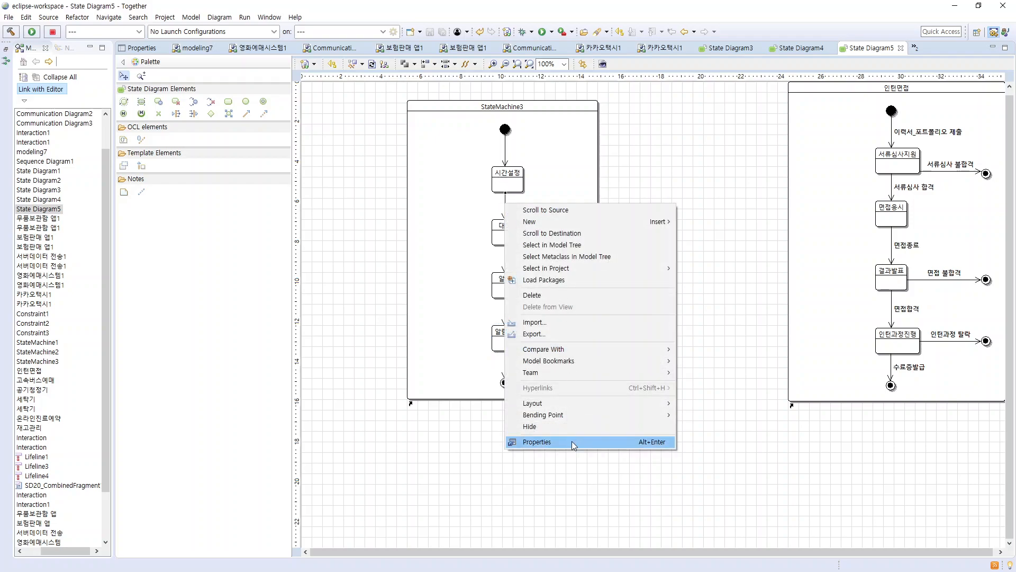
left_click(567, 443)
left_click(596, 95)
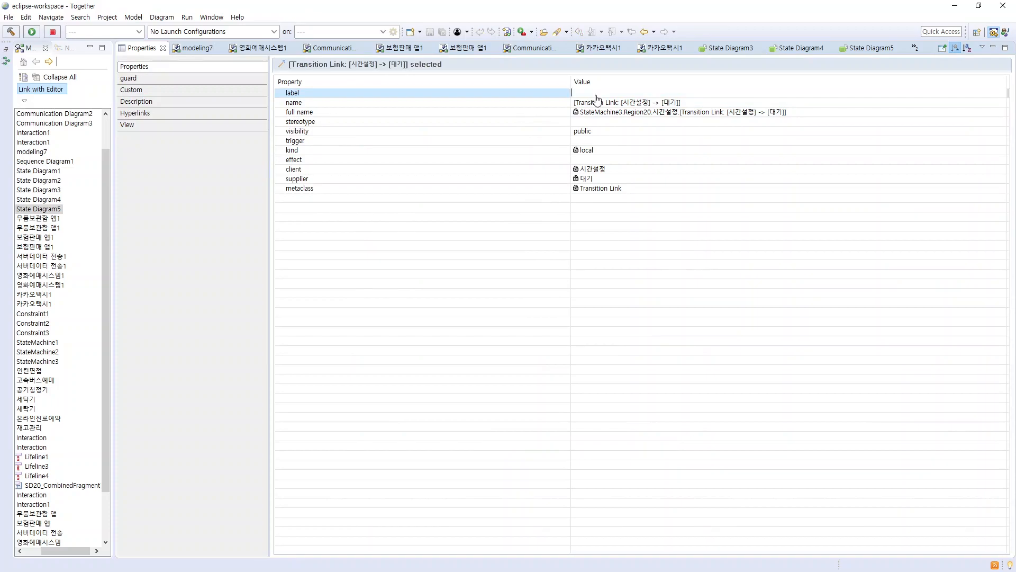
type("설정완료")
key("Return")
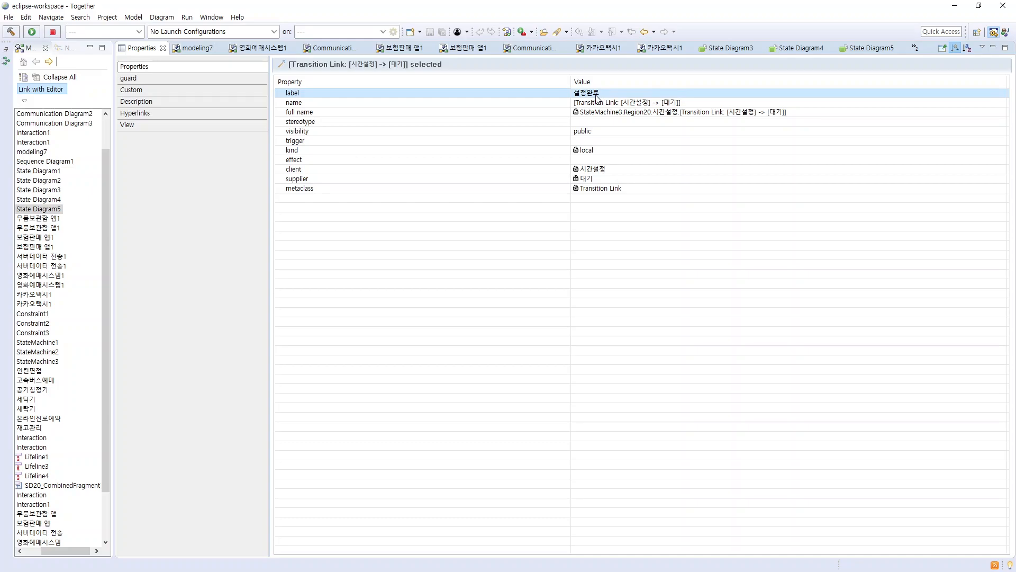
left_click(890, 48)
Step: Label the transition from 대기 to 알람 as "알람시간" and return to State Diagram5
left_click(506, 263)
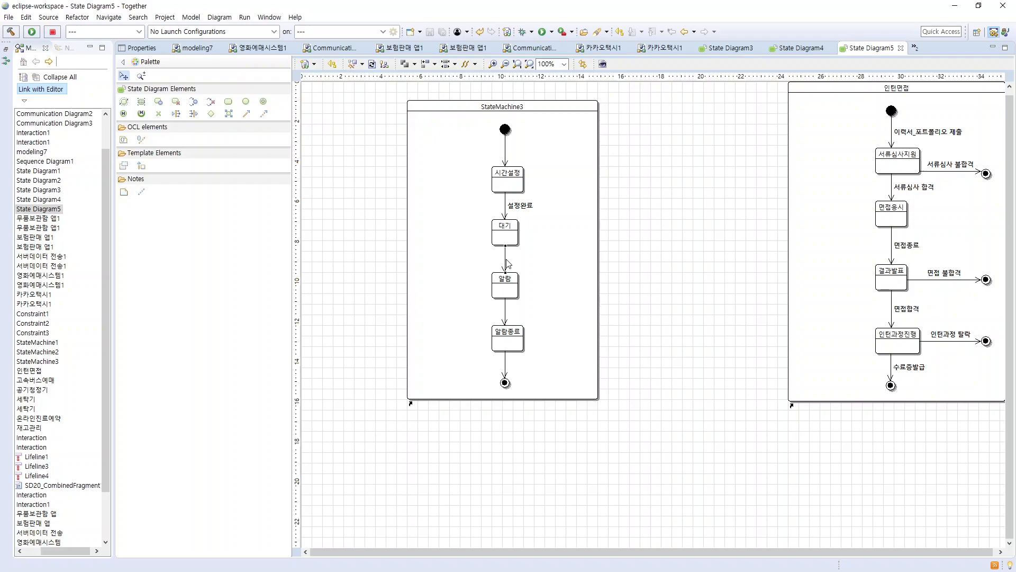
right_click(507, 262)
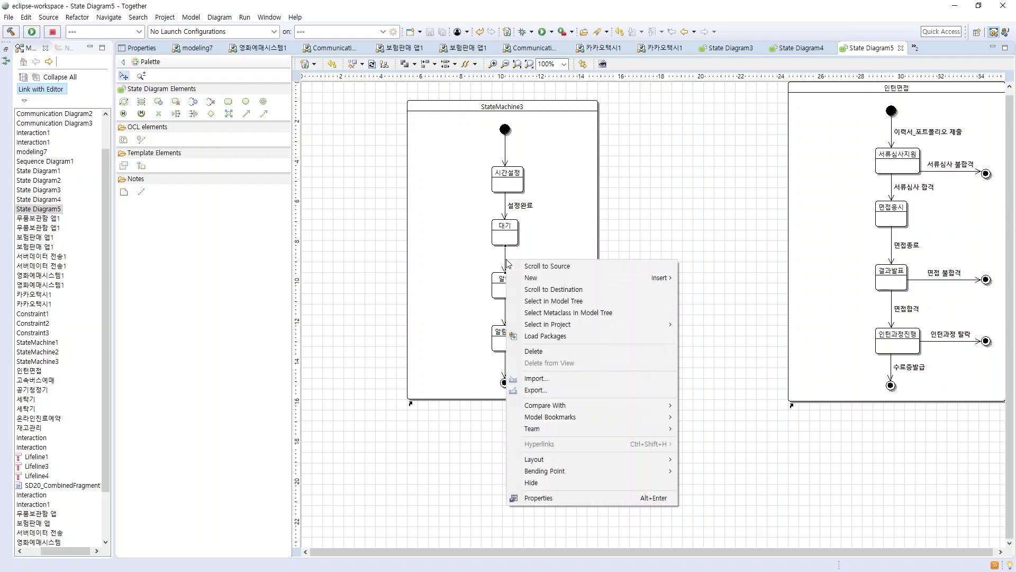
left_click(576, 498)
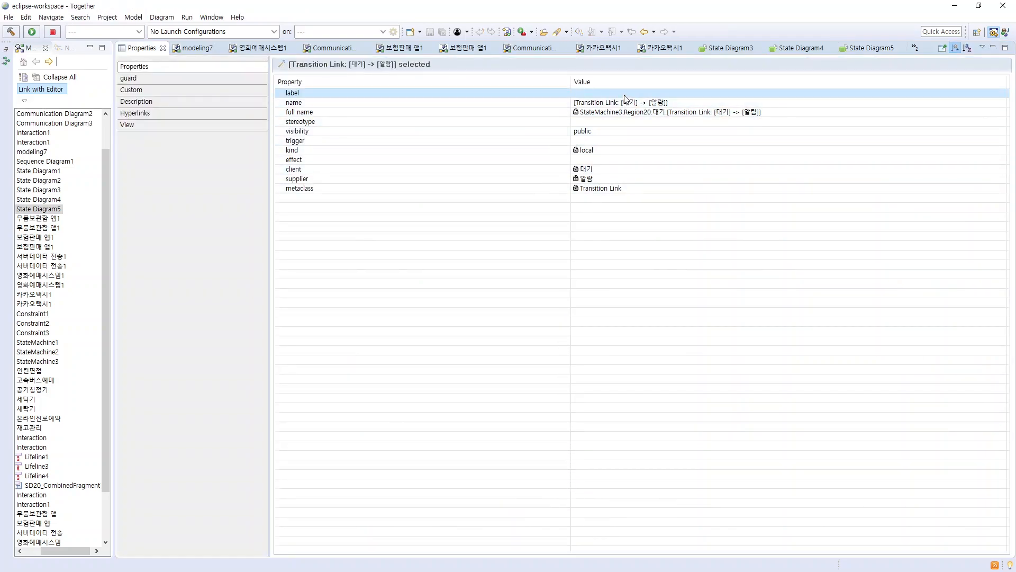
left_click(625, 94)
type("알람시간")
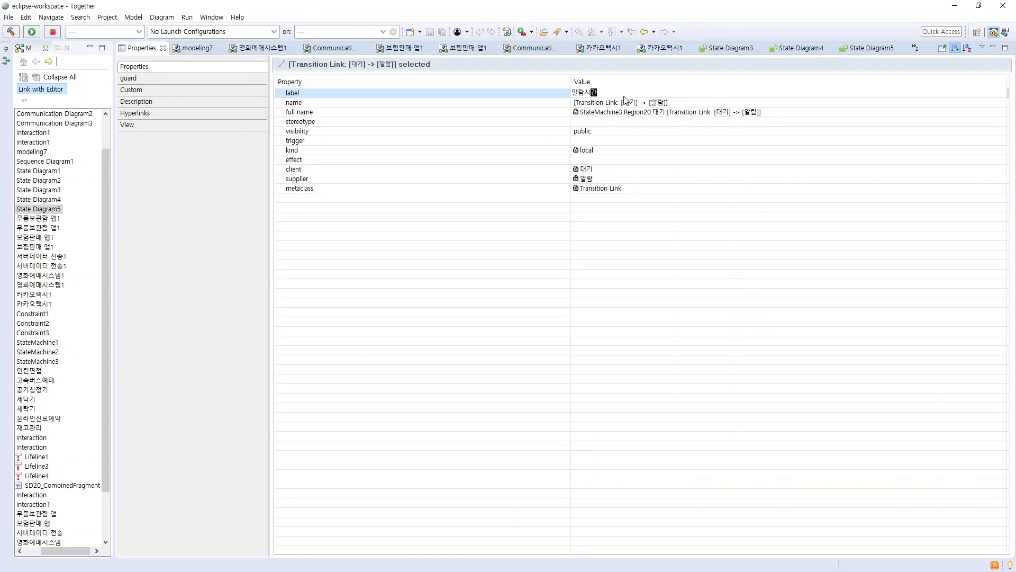
key("Return")
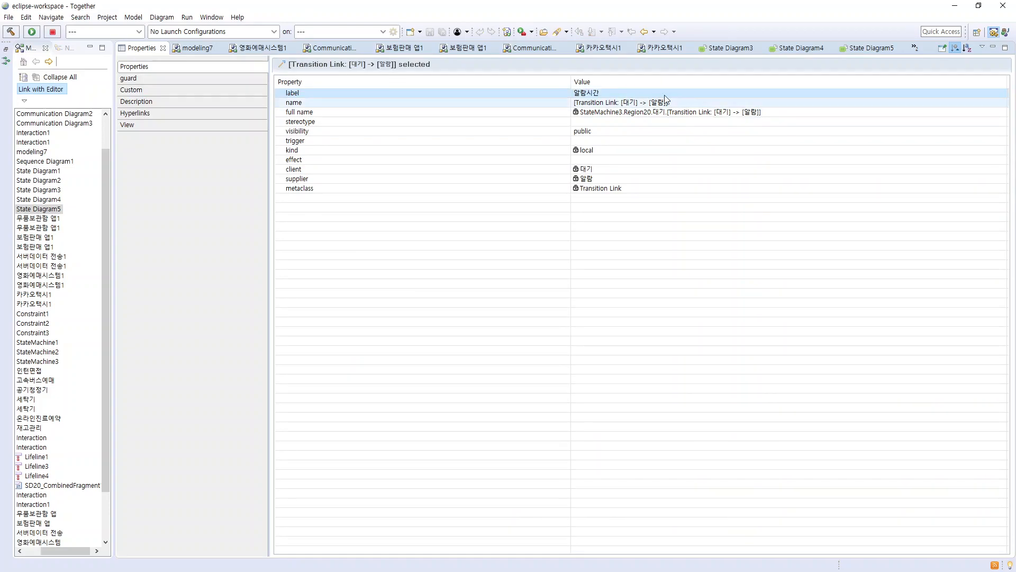
left_click(864, 49)
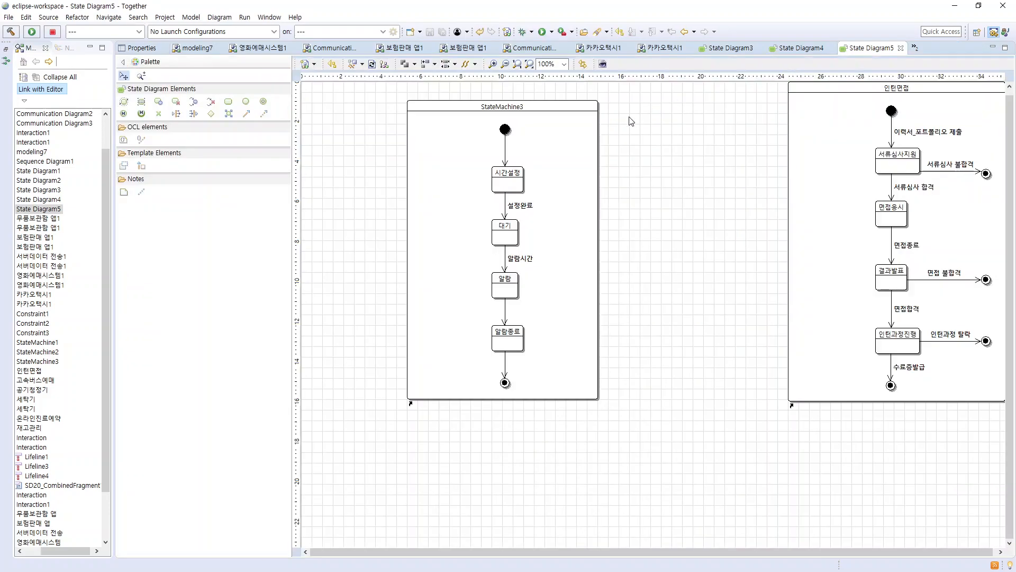
Step: Label the transition from 알람 to 알람종료 as "알람중지" and return to State Diagram5
right_click(507, 316)
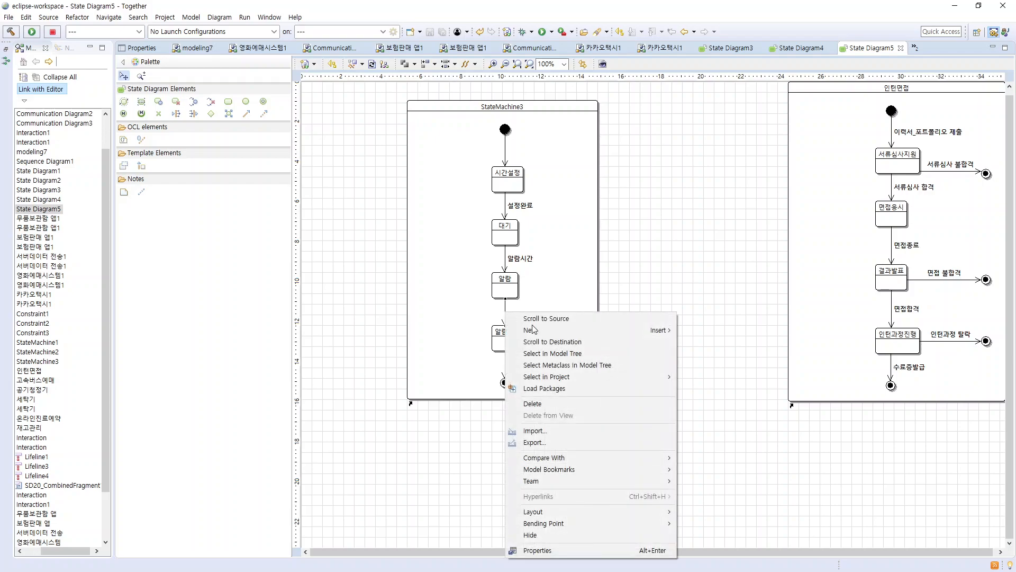
left_click(576, 551)
left_click(605, 94)
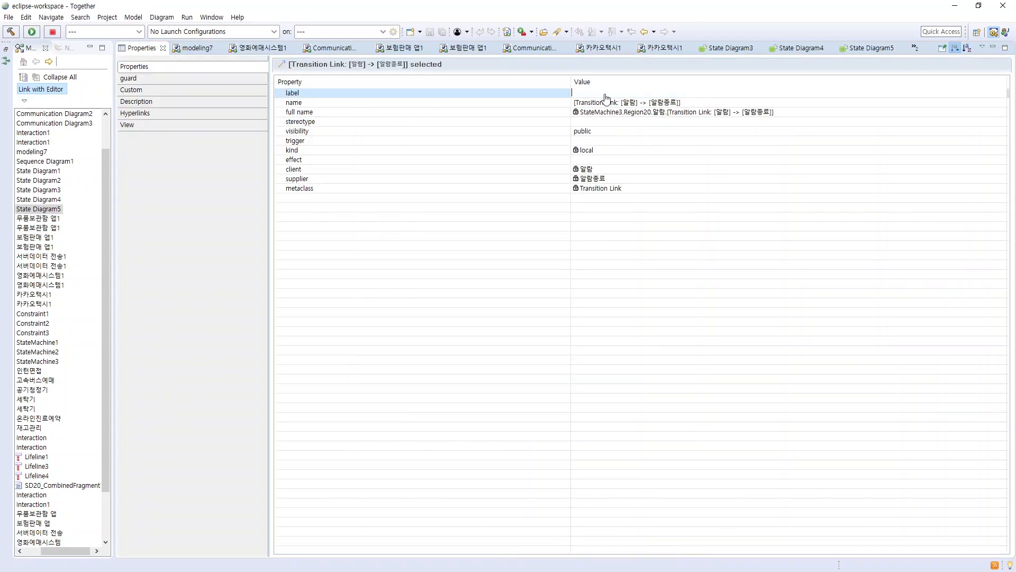
type("알람중지")
key("Return")
left_click(868, 47)
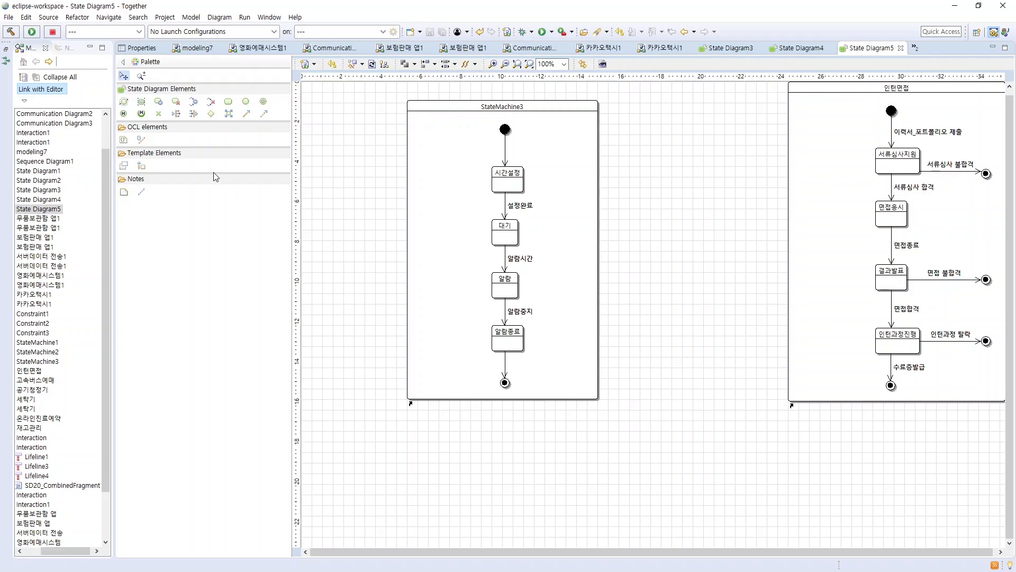
Step: Add a transition from 알람 back to 대기, label it "다시알람" and return to State Diagram5
left_click(247, 116)
left_click_drag(498, 286, 500, 240)
right_click(498, 263)
left_click(549, 501)
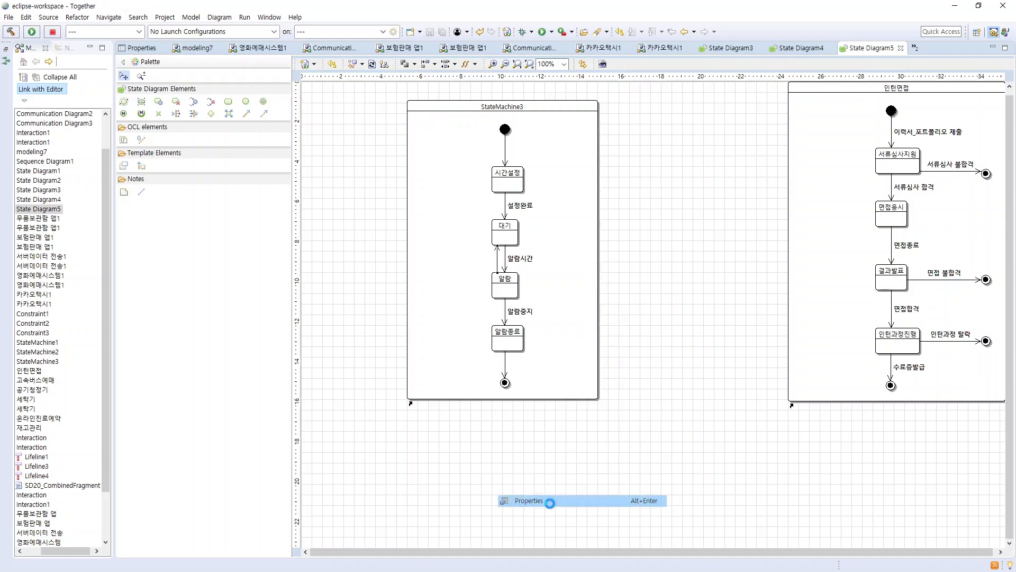
left_click(630, 93)
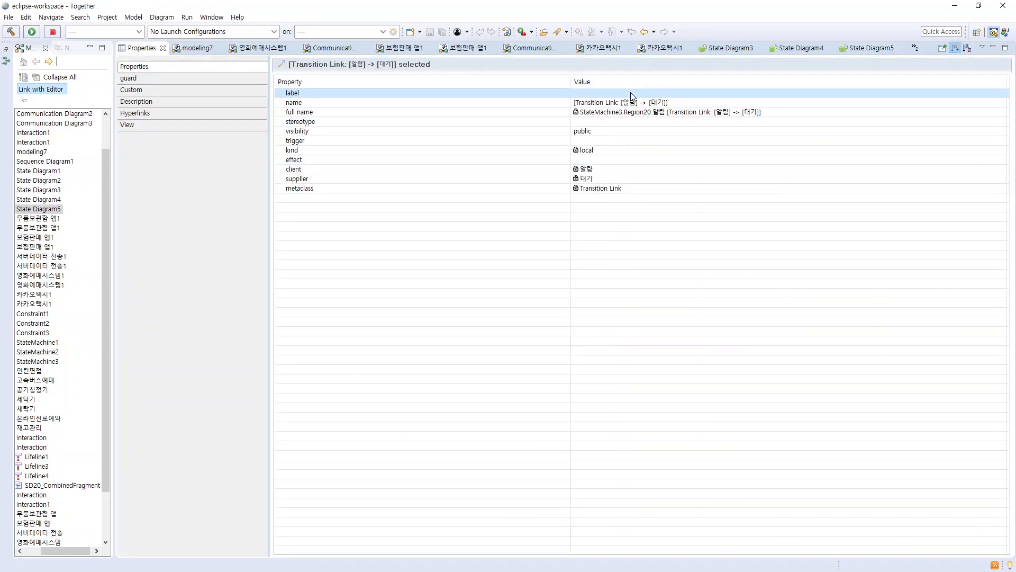
left_click(631, 92)
type("다시알람")
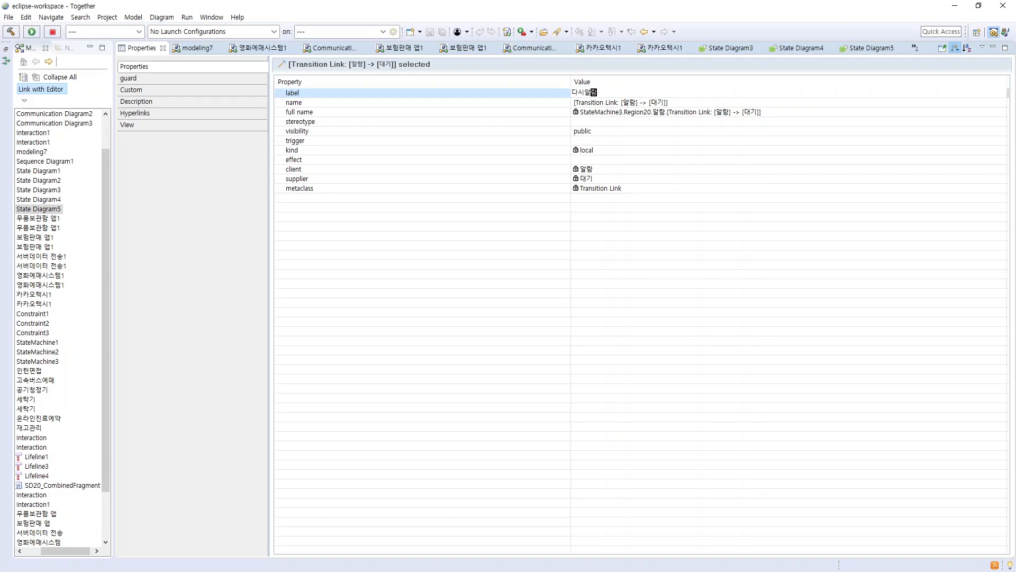
key("Return")
left_click(871, 48)
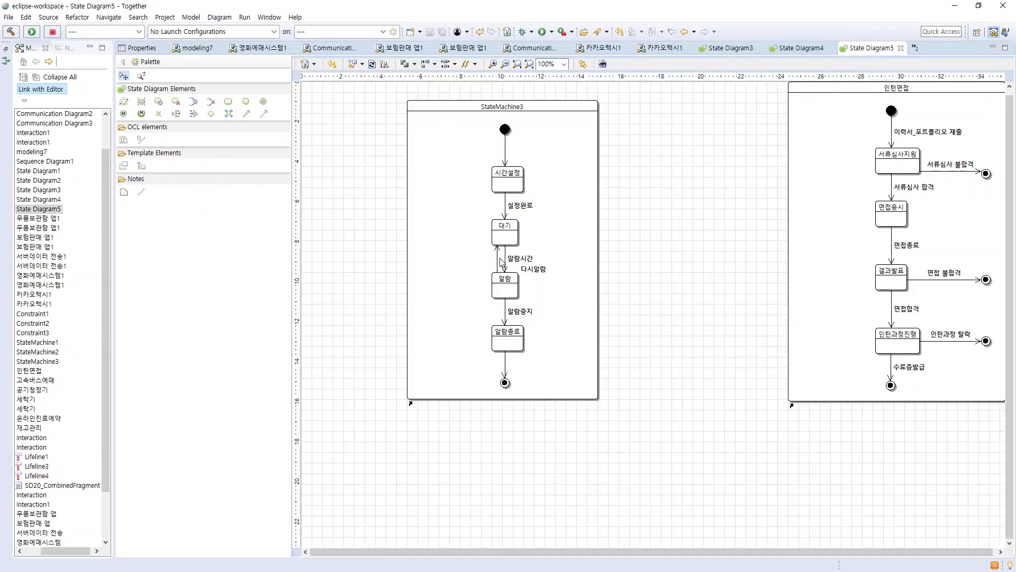
Step: Rearrange the two transitions between 대기 and 알람 so "알람시간" sits on the left and "다시알람" on the right
left_click(504, 264)
left_click_drag(503, 260, 535, 262)
left_click(503, 261)
left_click(550, 289)
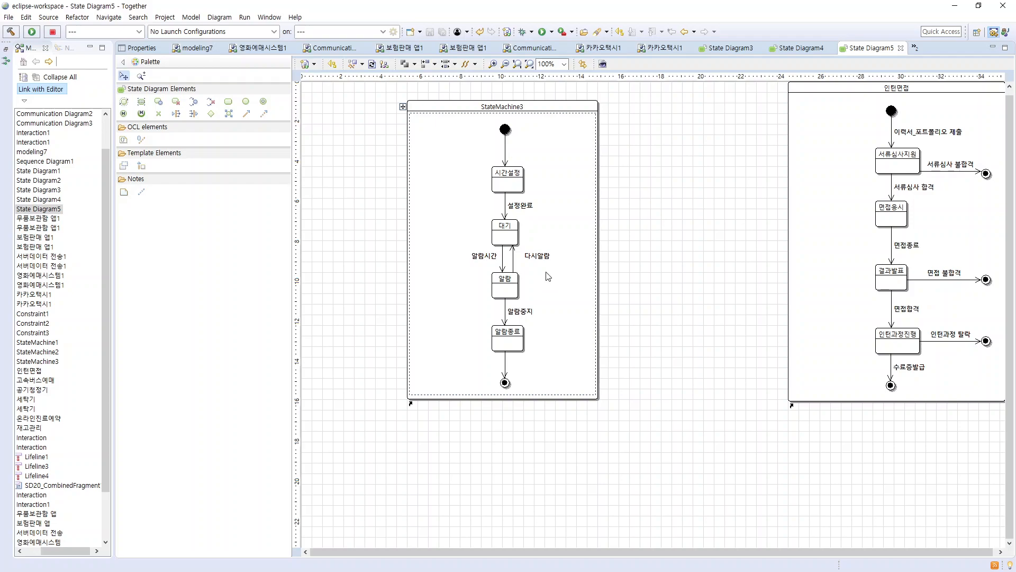
left_click(517, 176)
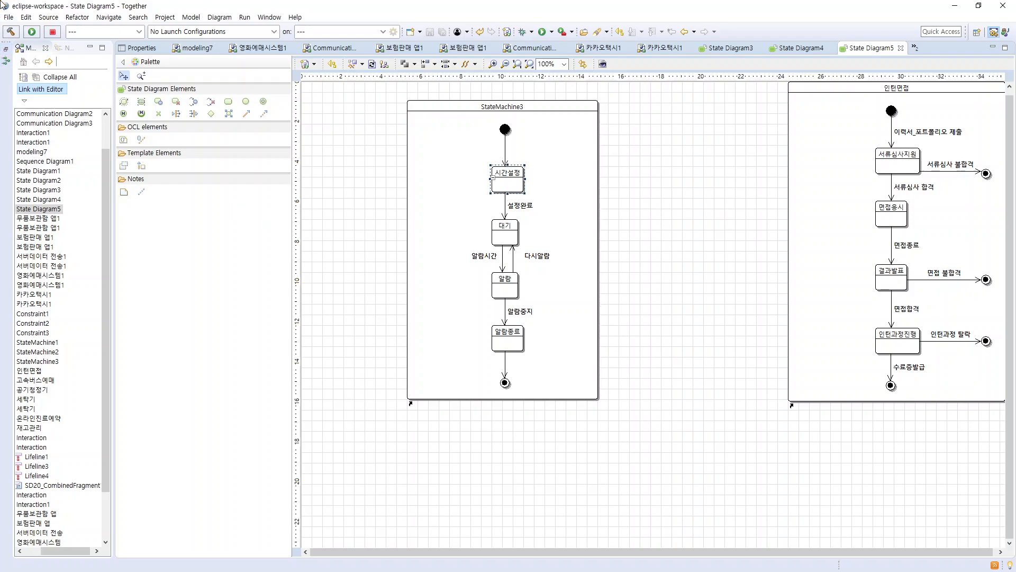
left_click(507, 236)
left_click(511, 288)
left_click(518, 313)
left_click(564, 332)
Step: Rename StateMachine3 to "알람" and move it directly beside the 인턴면접 state machine
left_click(500, 111)
left_click(499, 109)
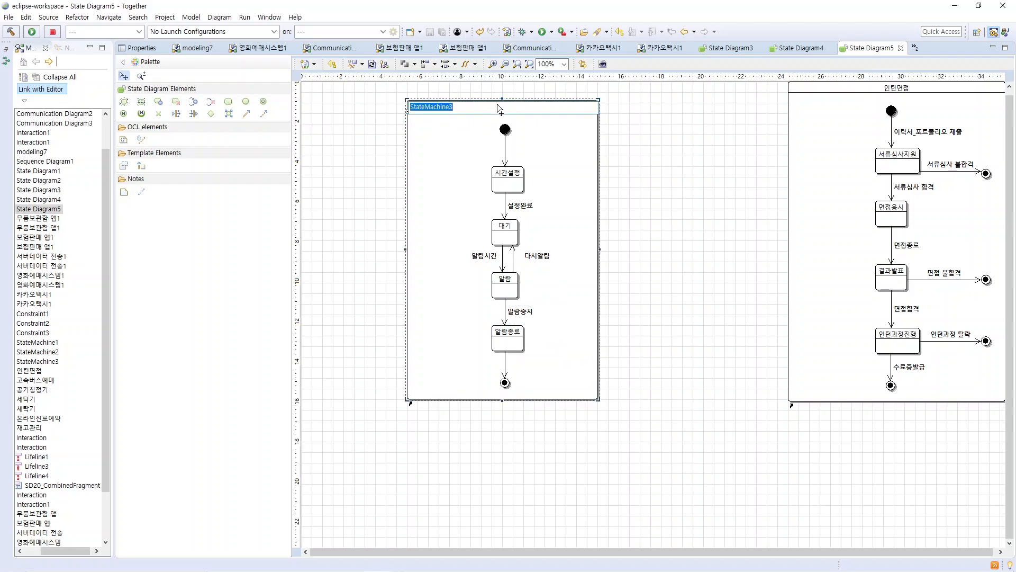
type("알람")
key("Return")
left_click_drag(485, 105, 681, 91)
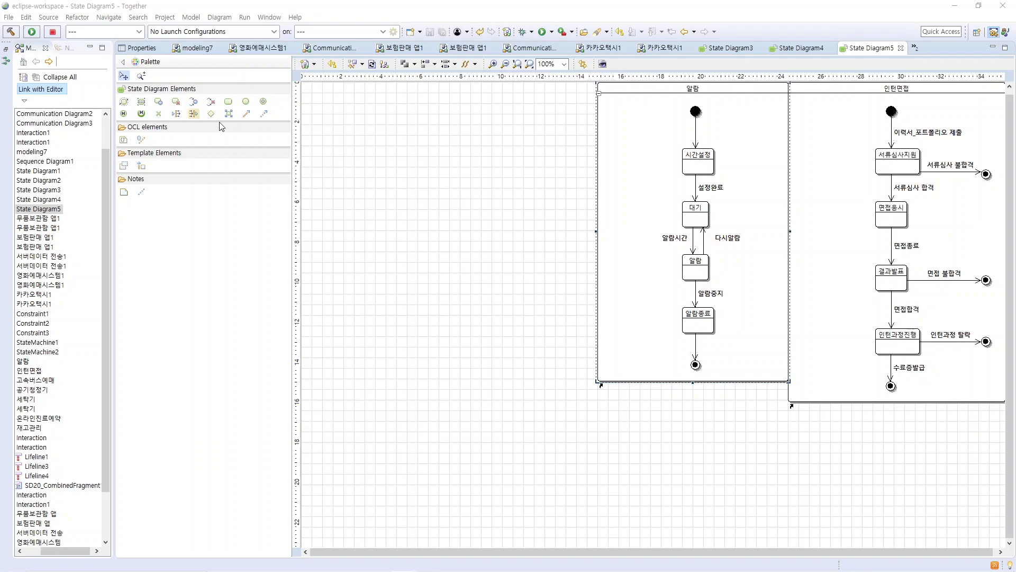
Step: Draw a new state machine in the empty area left of 알람 and name it "수강신청"
left_click(123, 101)
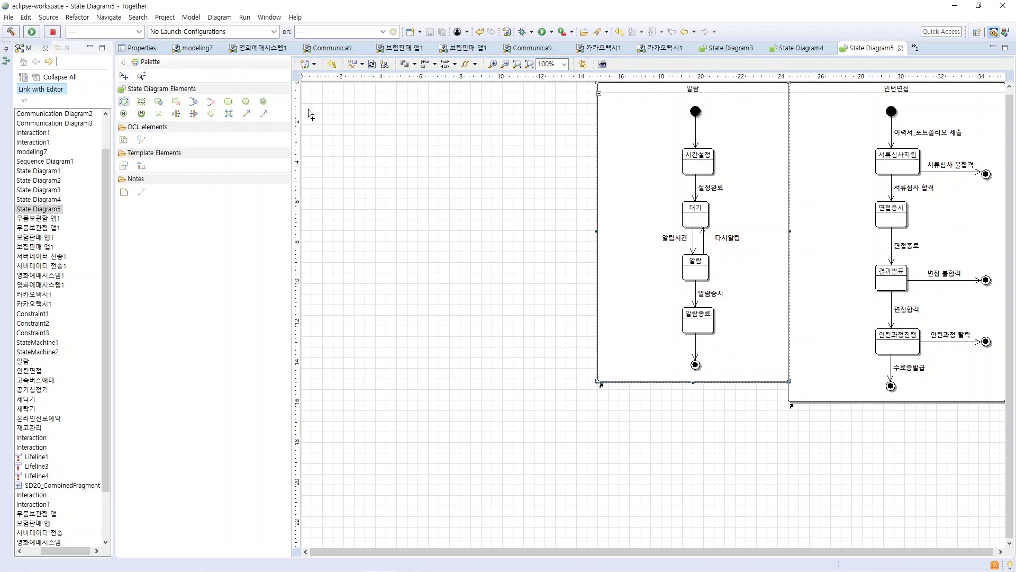
left_click_drag(345, 138, 561, 392)
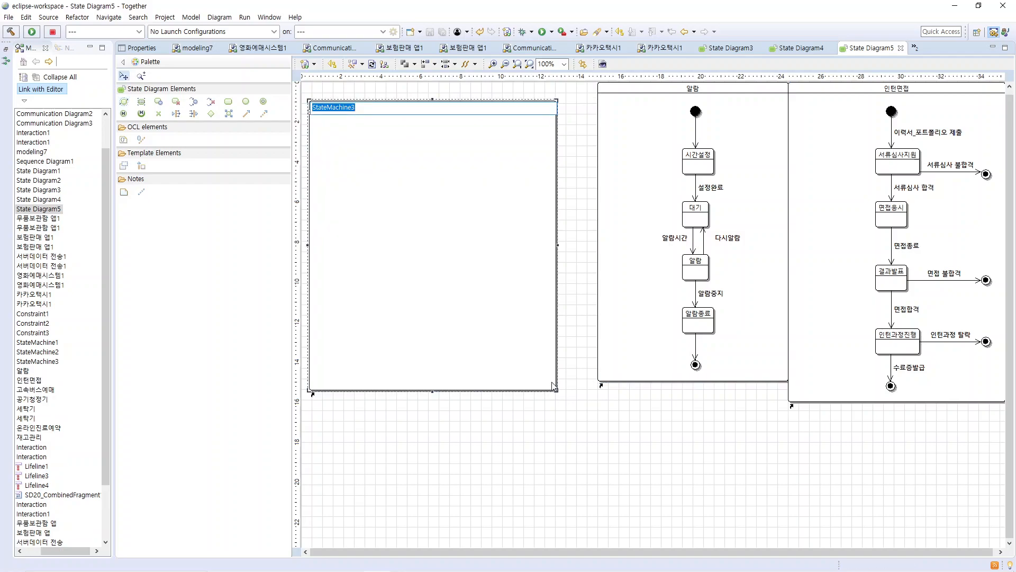
type("수강시")
type("청")
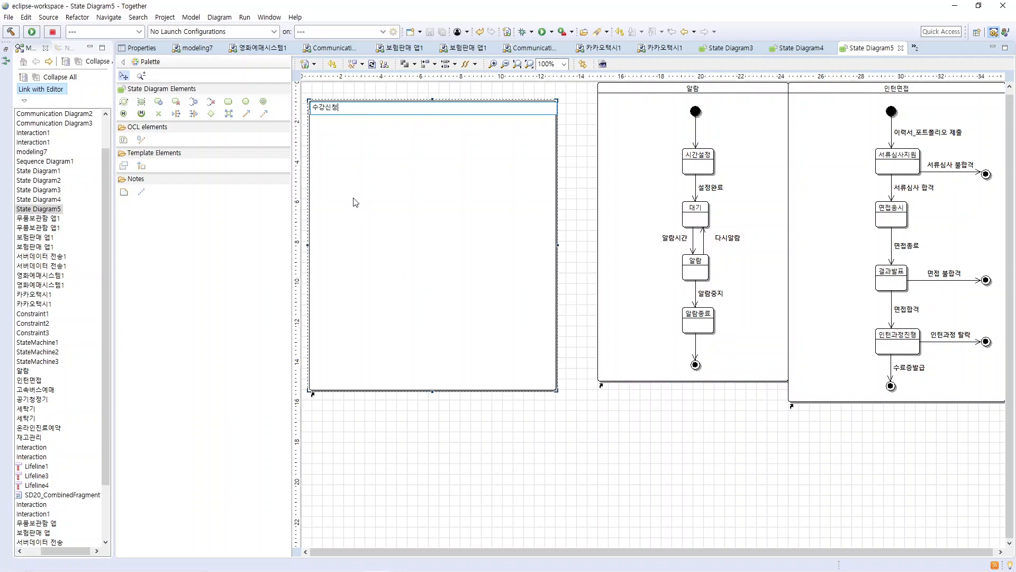
key("Return")
Step: Place an initial state near the top and a final state near the bottom of the 수강신청 state machine
left_click(246, 102)
left_click(416, 132)
left_click(263, 101)
left_click(415, 355)
Step: Add three states stacked vertically between the initial and final states of 수강신청
left_click(229, 103)
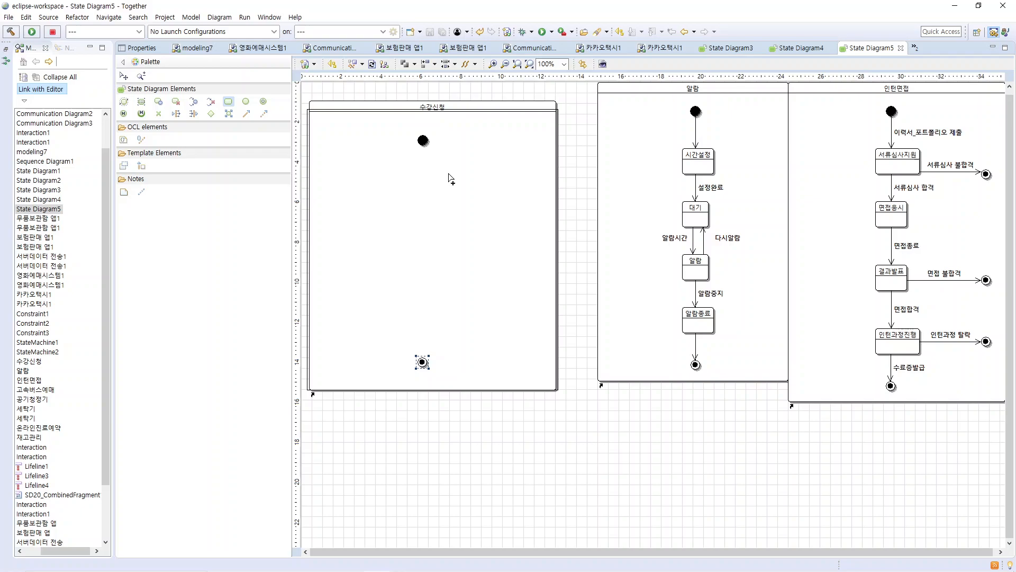
left_click(245, 102)
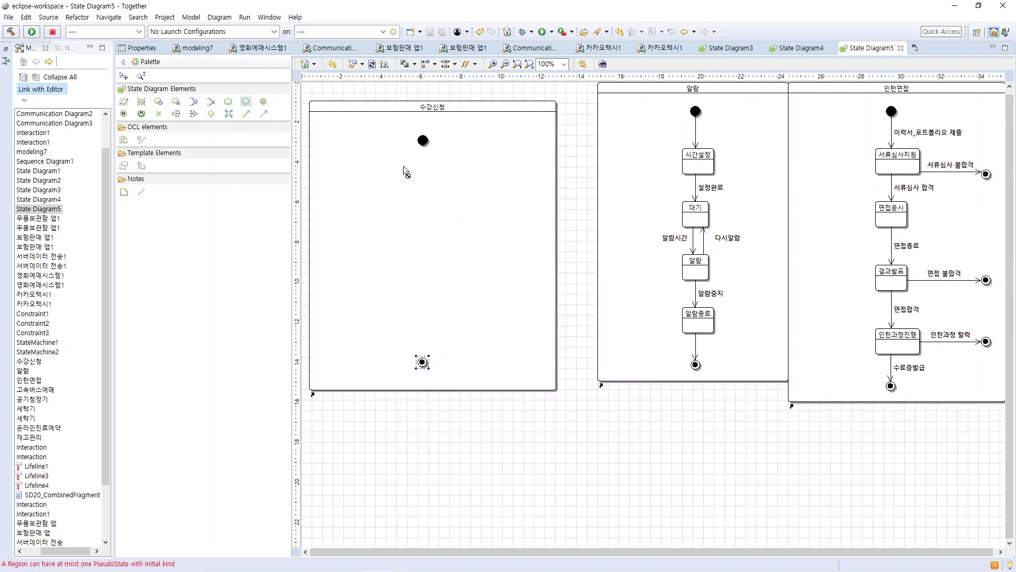
left_click(228, 101)
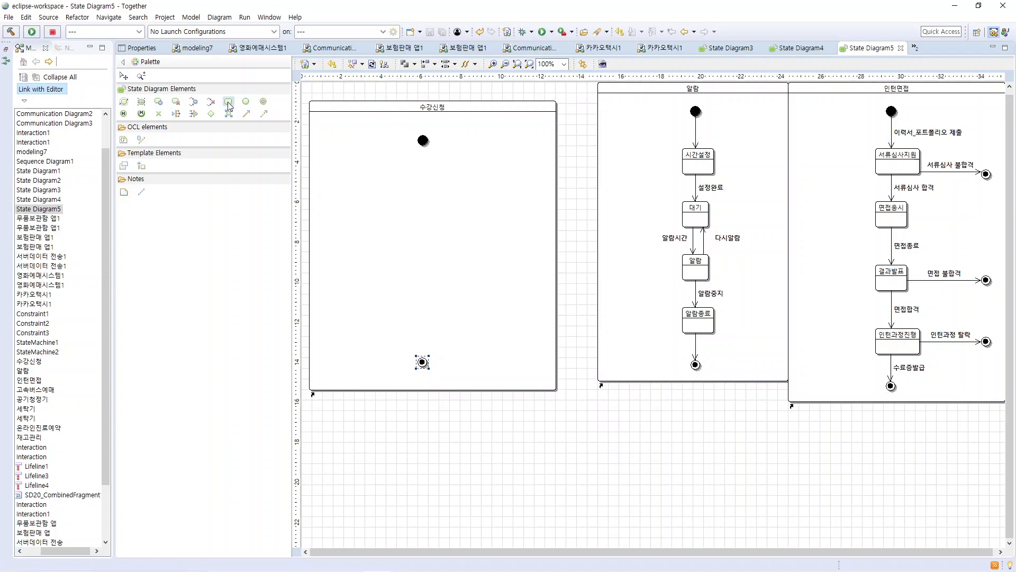
left_click(412, 170)
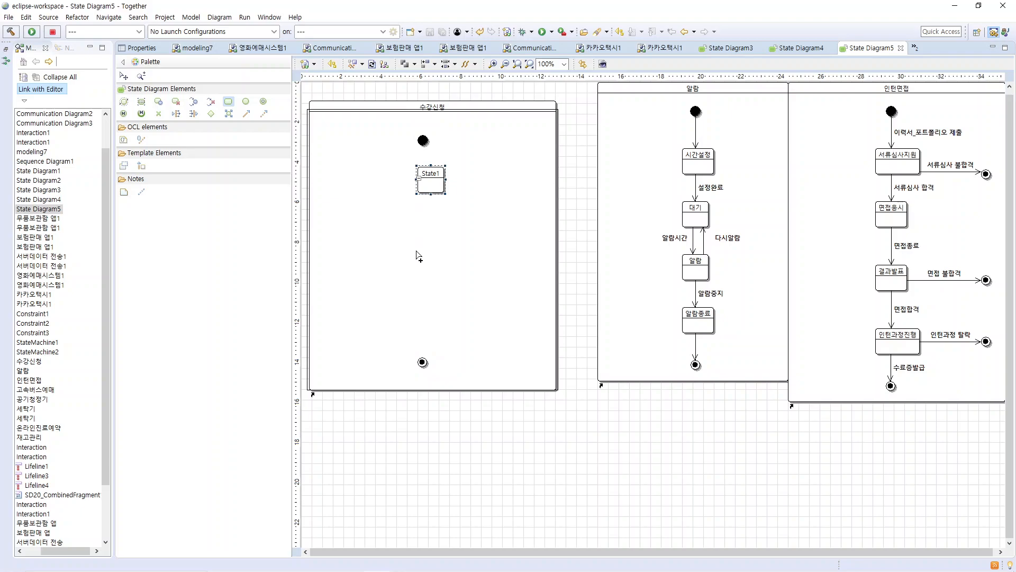
left_click(417, 232)
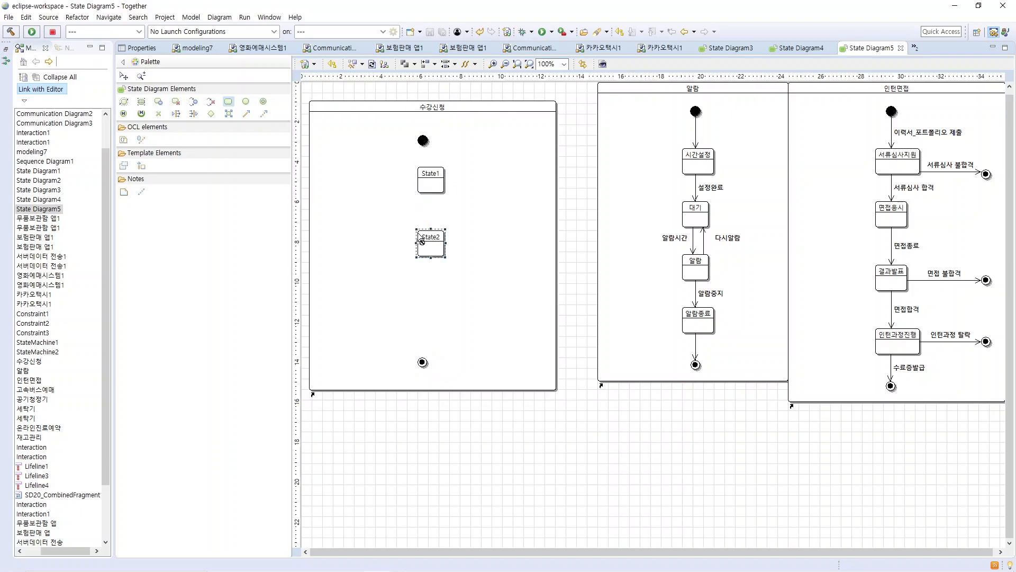
left_click(421, 294)
key("Escape")
Step: Rename State1 to "과목코드입력" and center it under the initial state
left_click(434, 176)
left_click(432, 175)
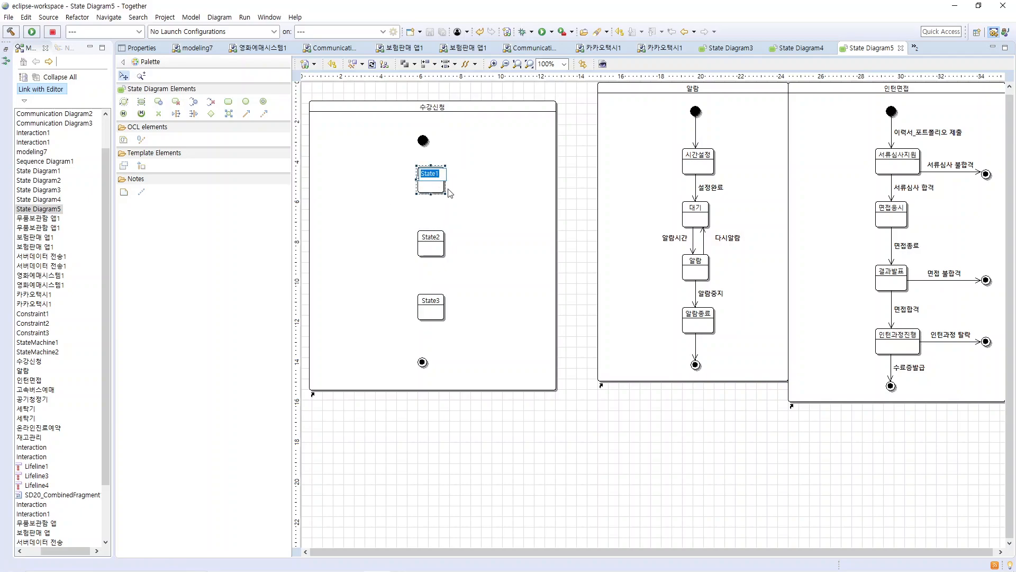
type("과목")
type("로")
type("드")
type("어")
key("BackSpace")
key("BackSpace")
type("드입력")
key("Return")
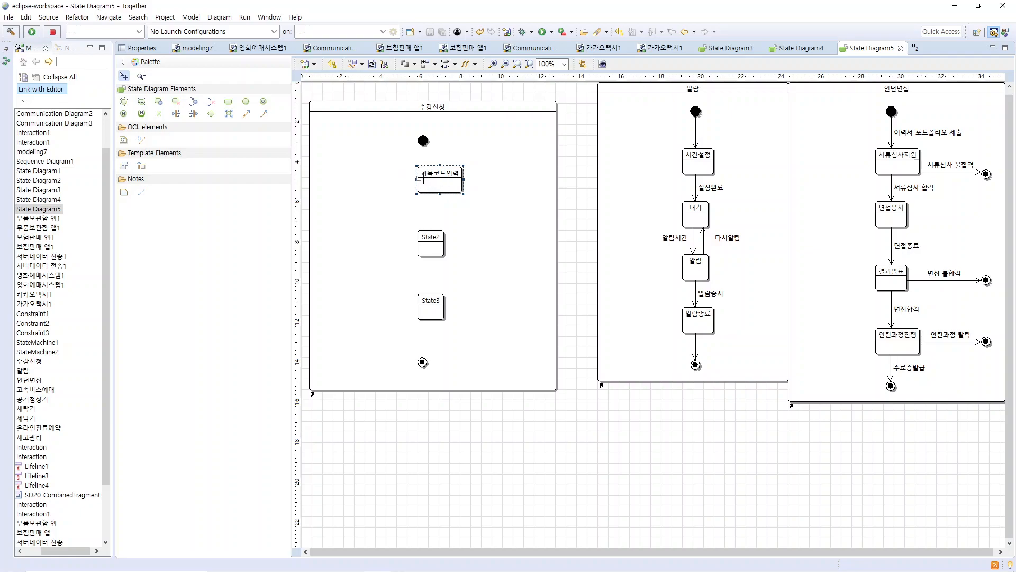
left_click_drag(443, 172, 421, 171)
Step: Rename State2 to "신청" and center it under 과목코드입력
left_click(434, 241)
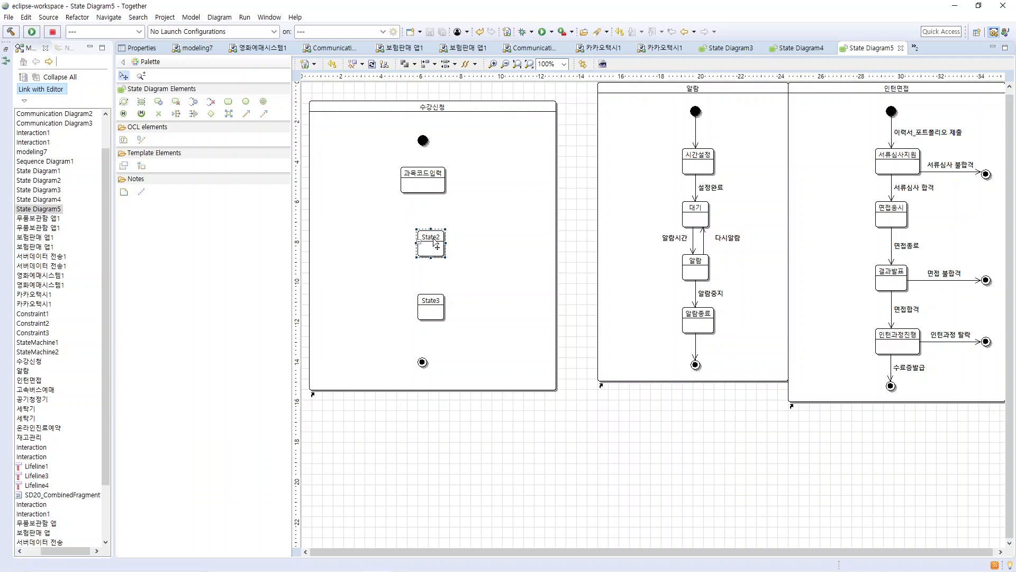
left_click(434, 239)
type("ㅅ")
key("Return")
left_click_drag(433, 231, 419, 233)
Step: Rename State3 to "신청완료" and center it under 신청
left_click(432, 312)
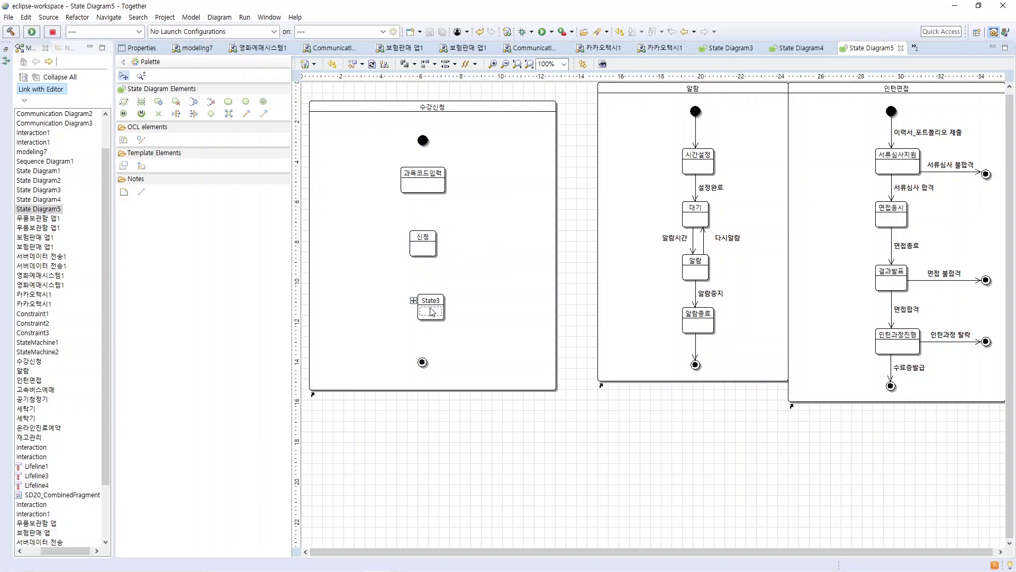
left_click(433, 304)
left_click(433, 302)
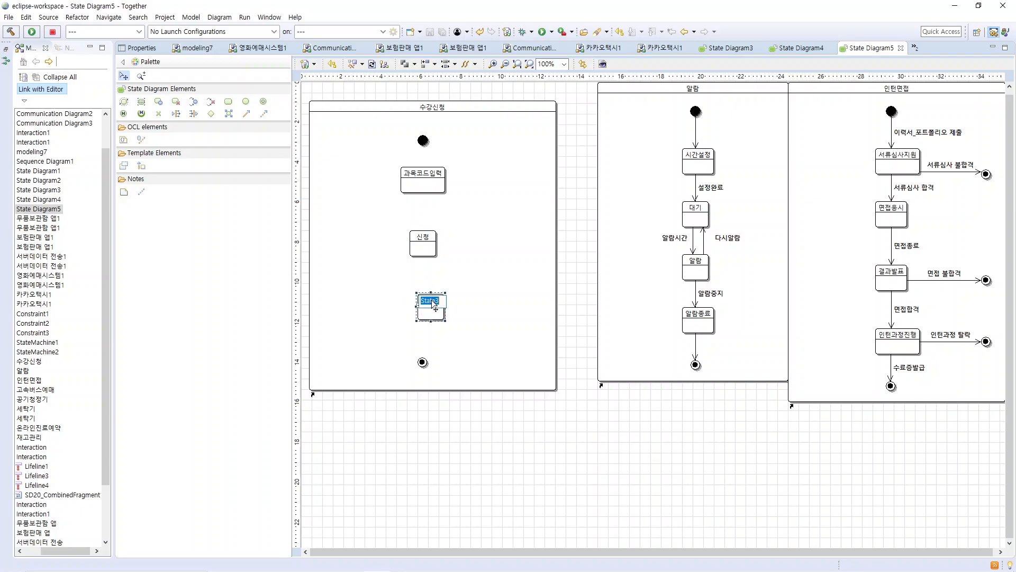
type("ㅅ")
type("청완료")
key("BackSpace")
key("BackSpace")
type("료")
key("Return")
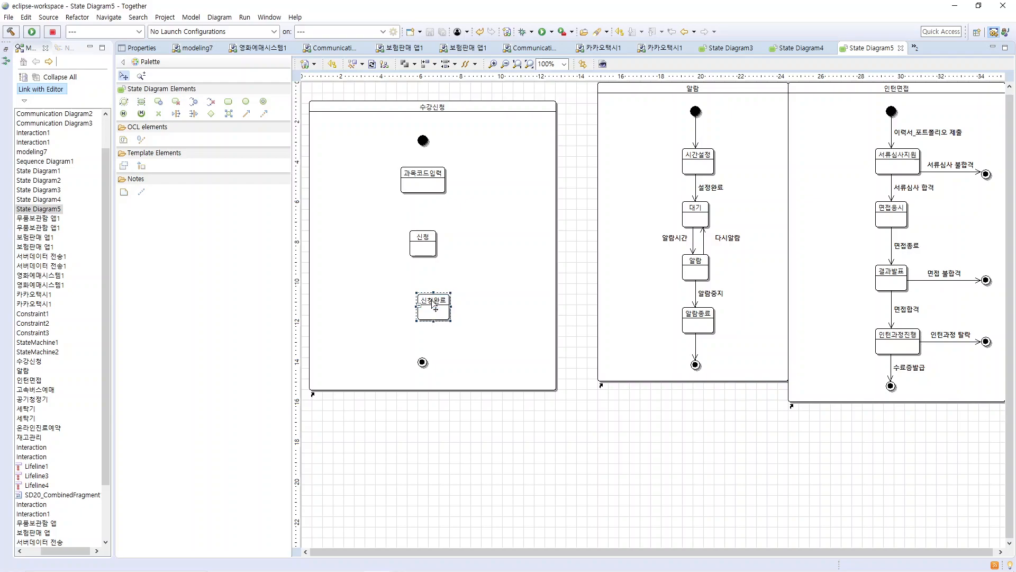
left_click_drag(441, 304, 422, 304)
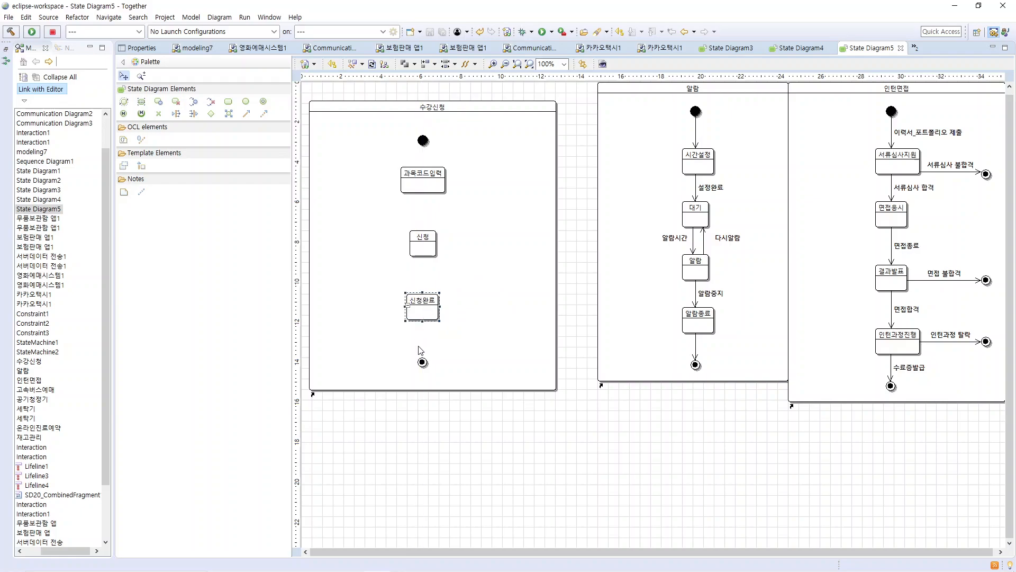
Step: Move the final state closer to 신청완료 and connect all 수강신청 nodes from initial to final state with transitions
left_click(423, 363)
left_click_drag(423, 363, 423, 351)
left_click(247, 114)
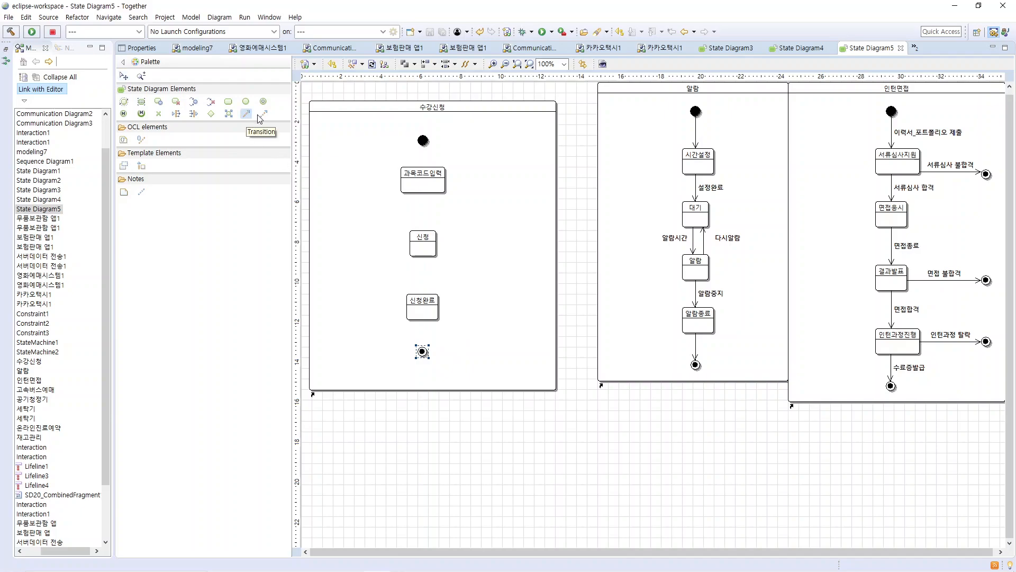
left_click_drag(427, 146, 422, 351)
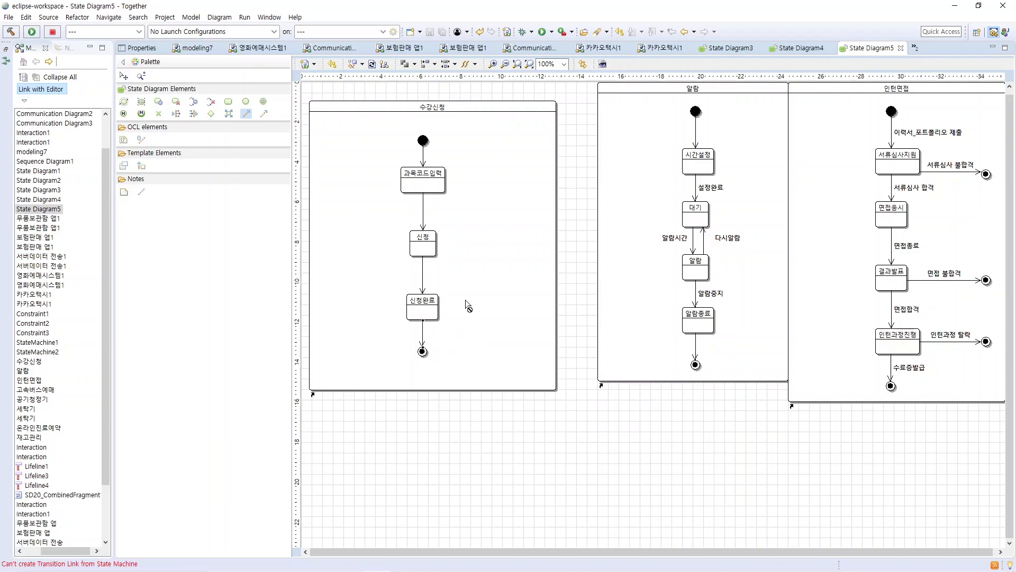
key("Escape")
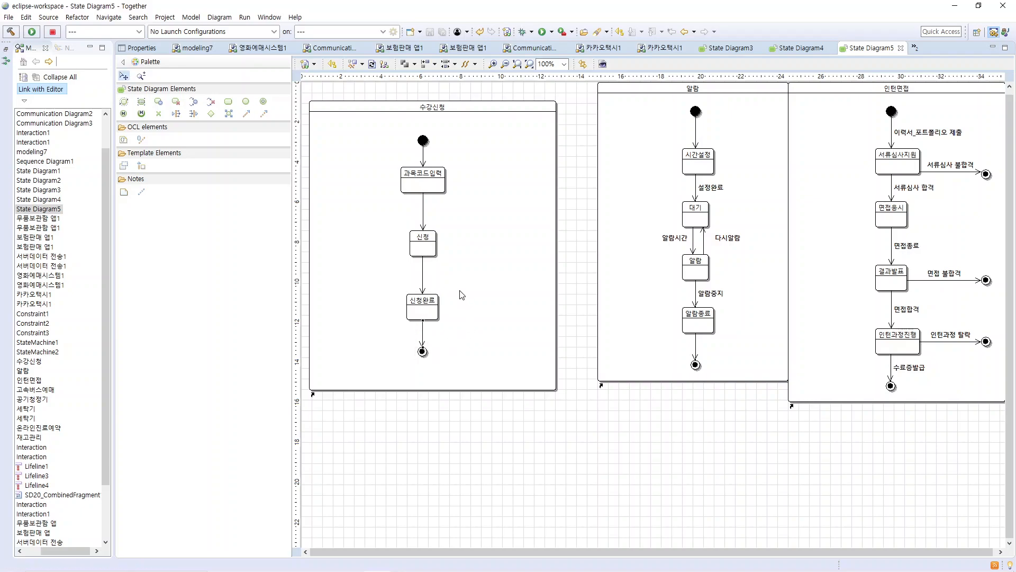
Step: Label the transition from the initial state to 과목코드입력 as "과목조회" and return to State Diagram5
right_click(423, 154)
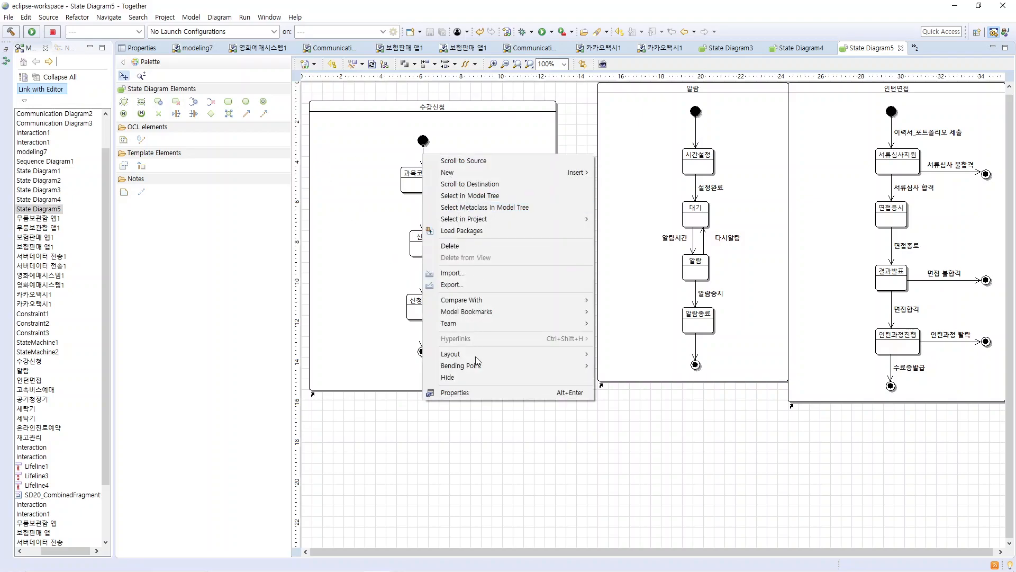
left_click(466, 392)
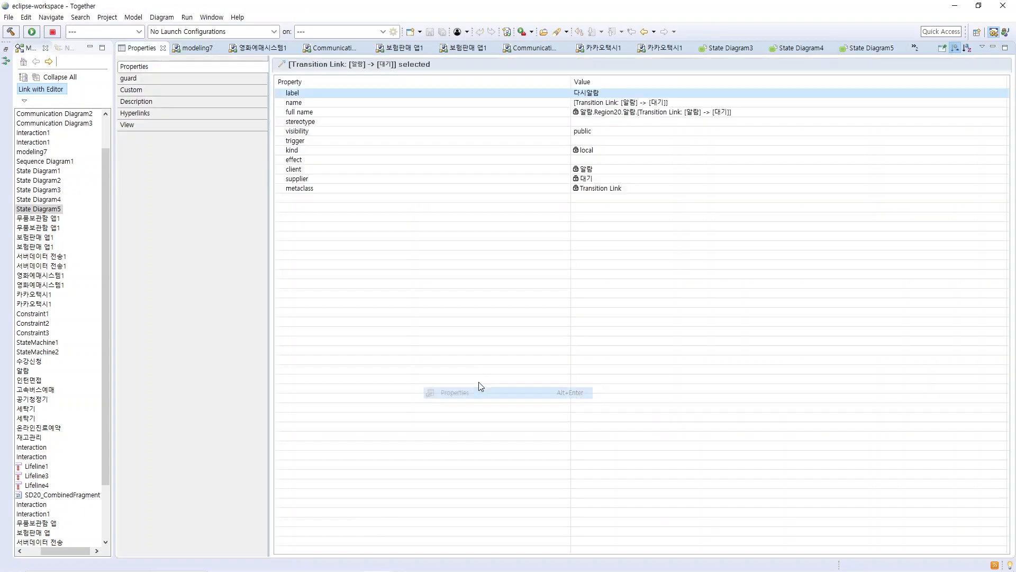
left_click(602, 95)
type("과목조회")
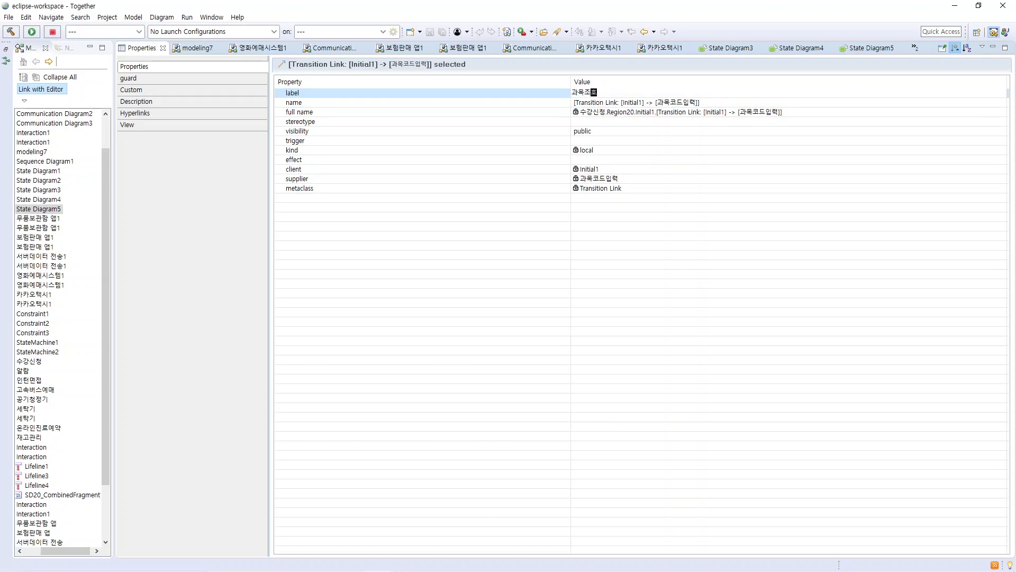
key("Return")
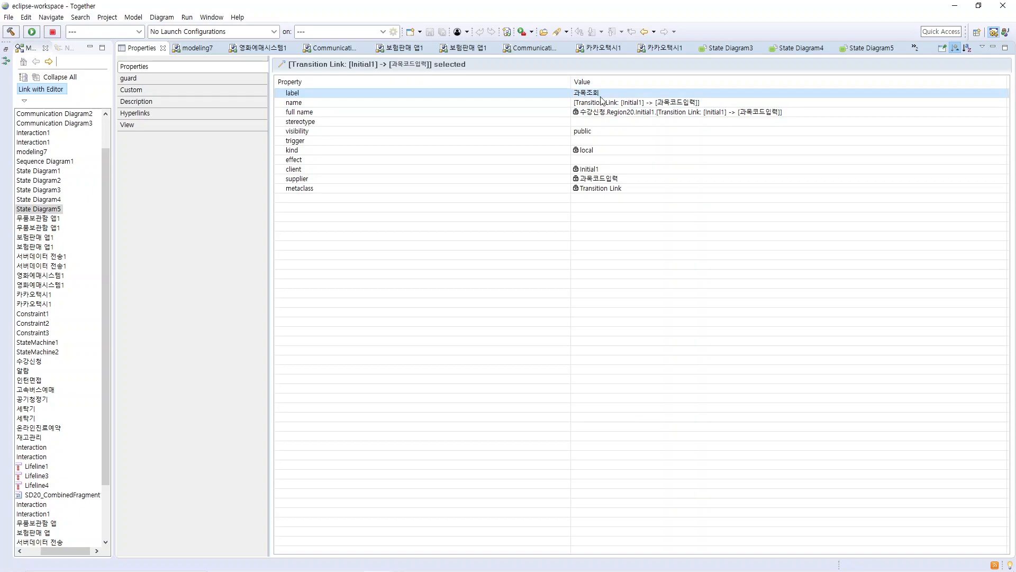
left_click(887, 52)
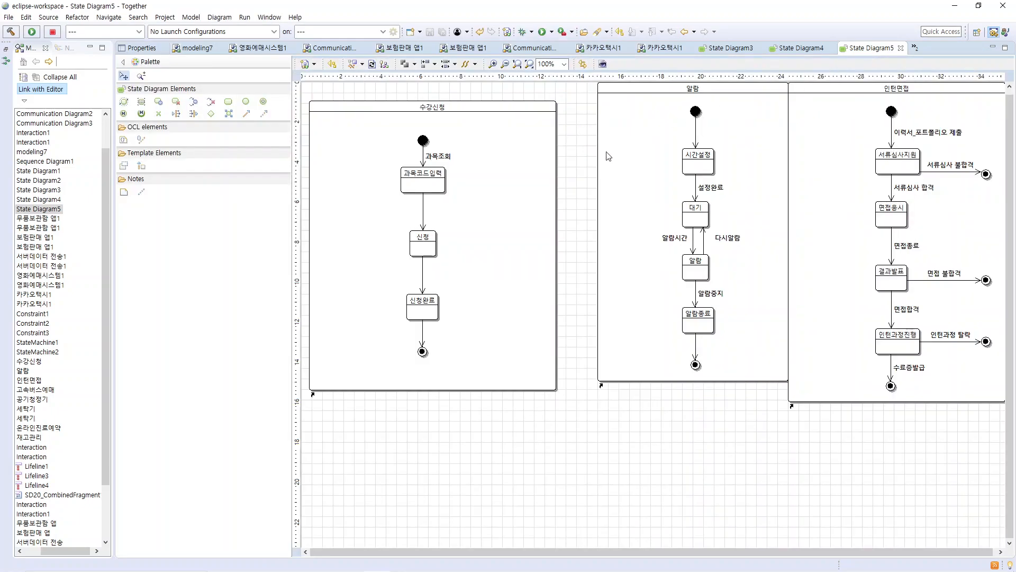
Step: Label the transition from 과목코드입력 to 신청 as "수강요청" and return to State Diagram5
right_click(424, 213)
left_click(494, 451)
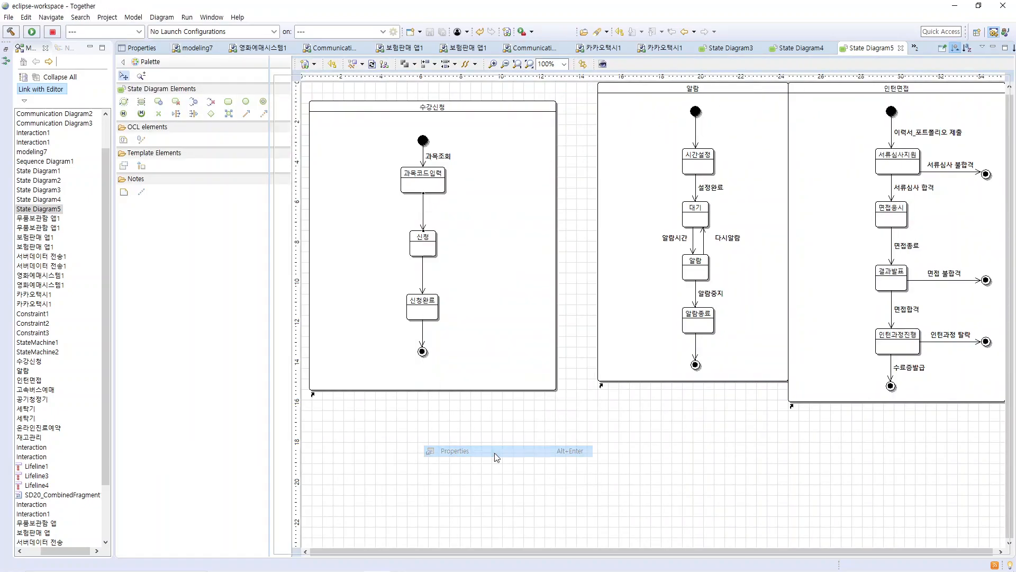
left_click(611, 94)
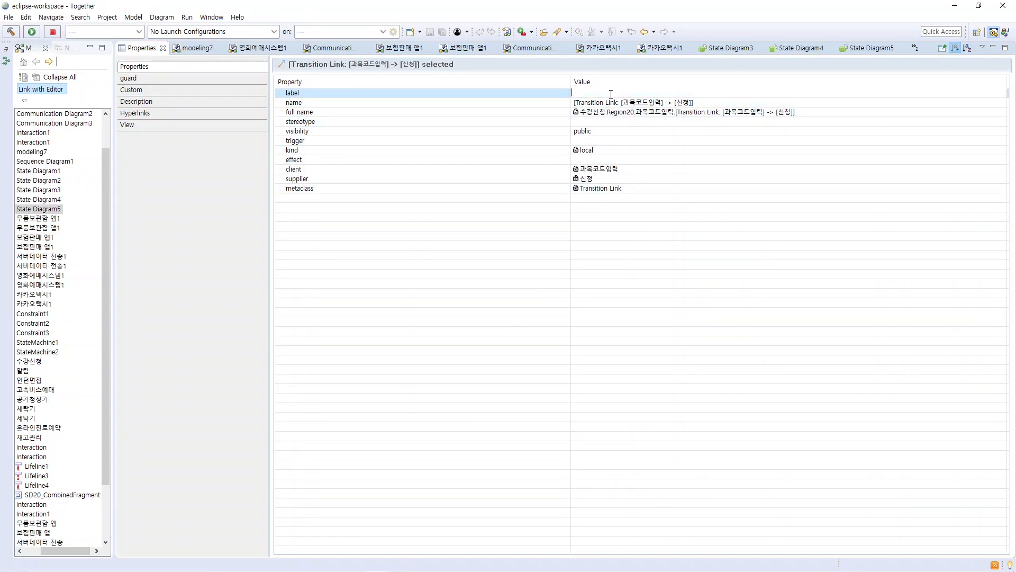
type("수강요청")
key("Return")
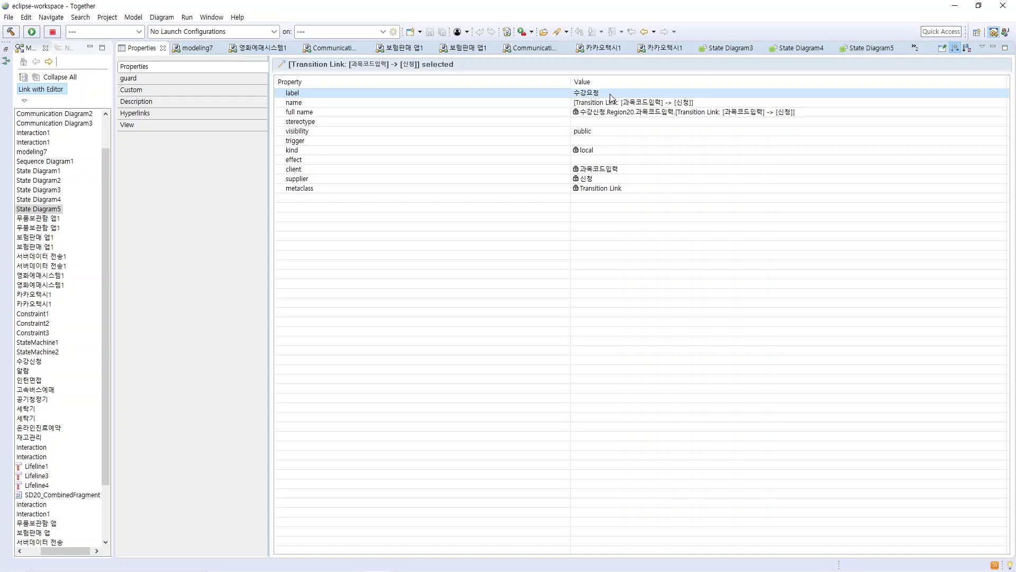
left_click(868, 48)
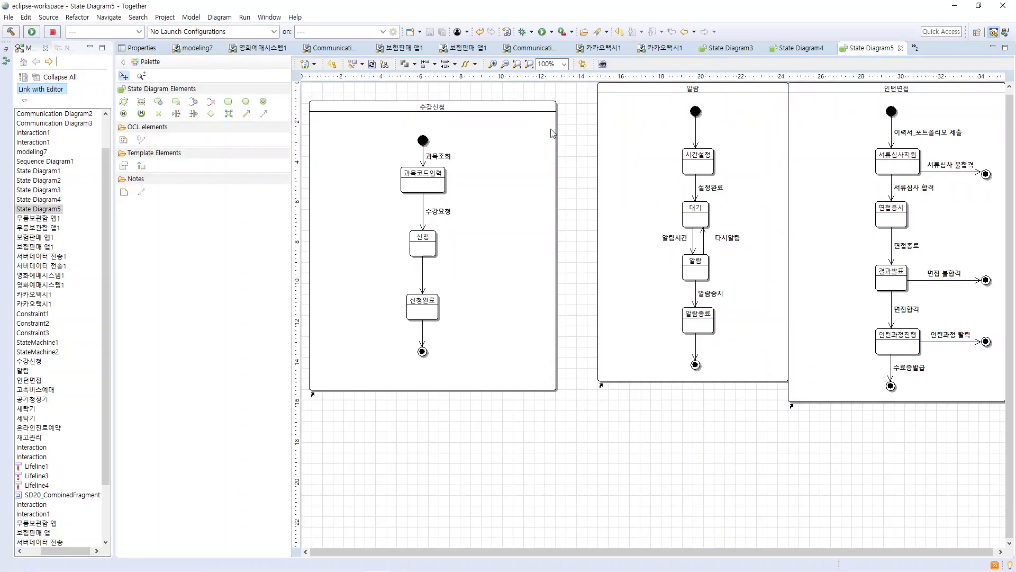
Step: Label the transition from 신청 to 신청완료 as "성공" and return to State Diagram5
left_click(423, 275)
right_click(424, 277)
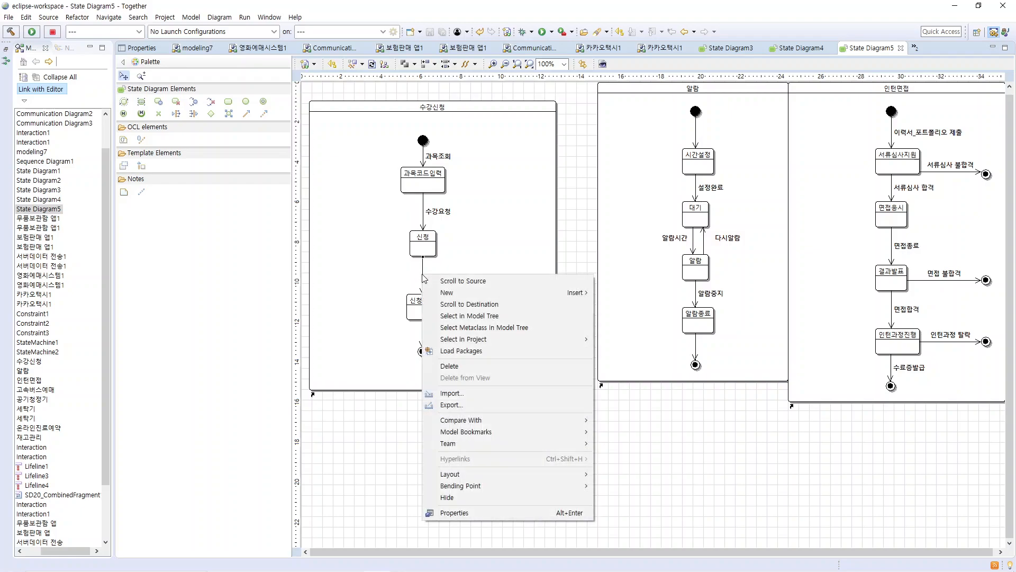
left_click(488, 516)
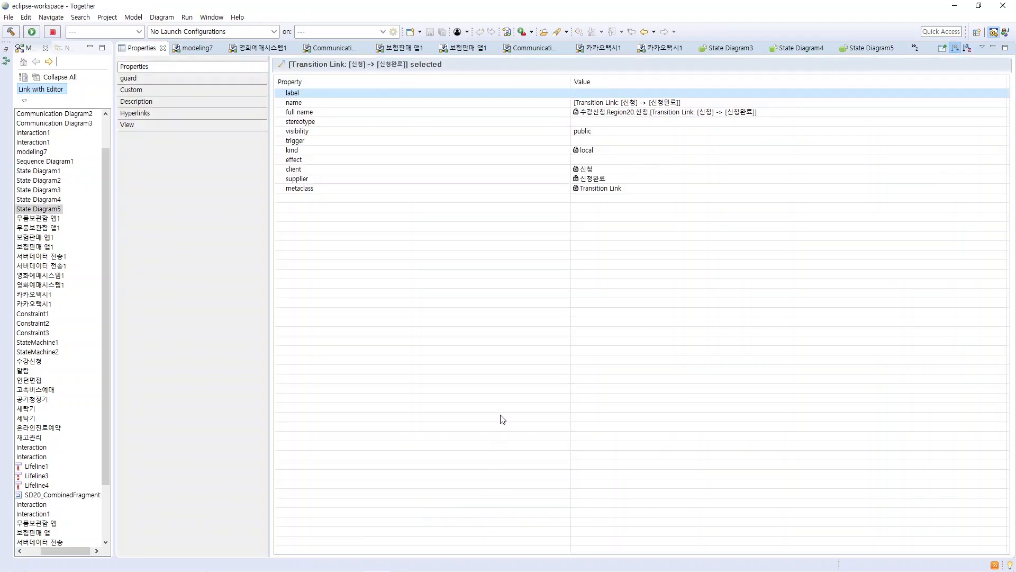
left_click(619, 94)
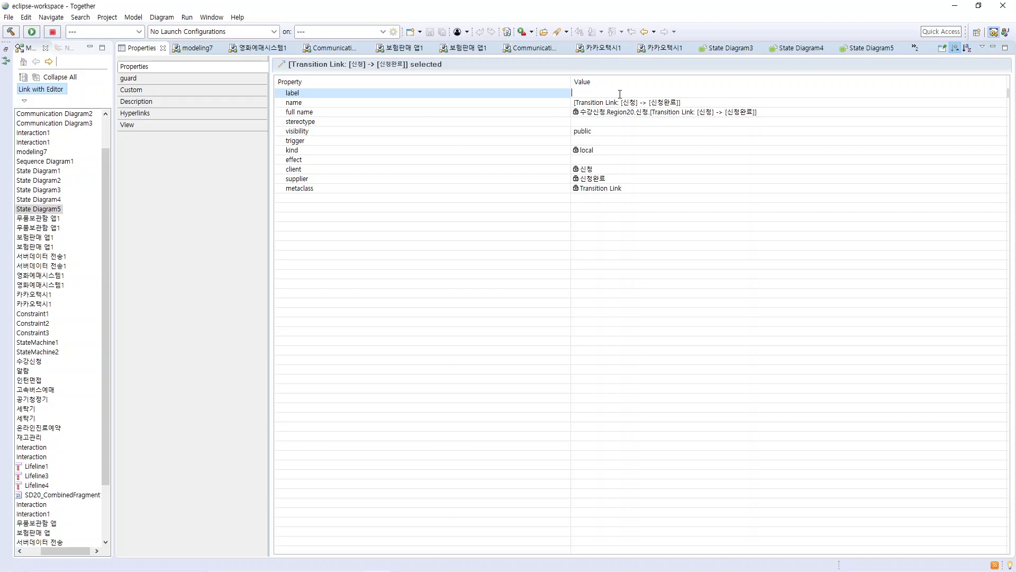
type("성공")
key("Return")
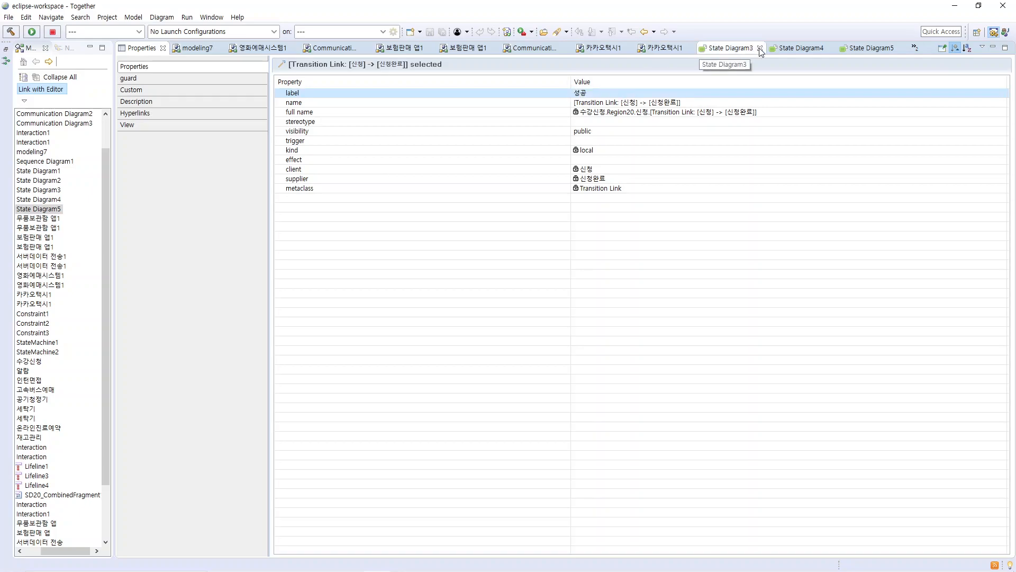
left_click(869, 48)
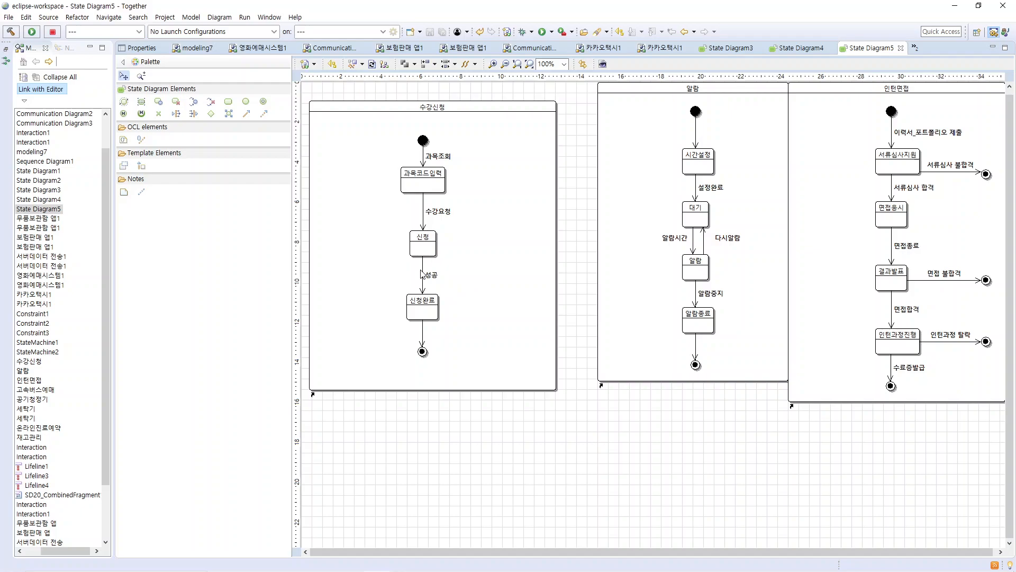
Step: Draw a transition from 신청 back to 과목코드입력 in the 수강신청 state machine
left_click(472, 290)
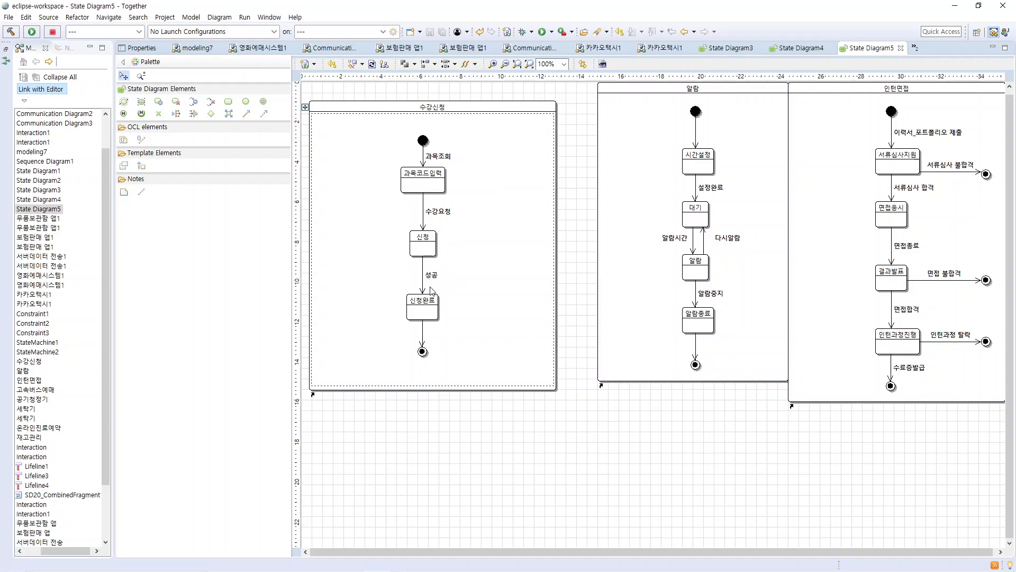
left_click(247, 115)
left_click(414, 239)
left_click(412, 182)
Step: Label the transition from 신청 to 과목코드입력 as "수강 실패" and return to State Diagram5
right_click(415, 214)
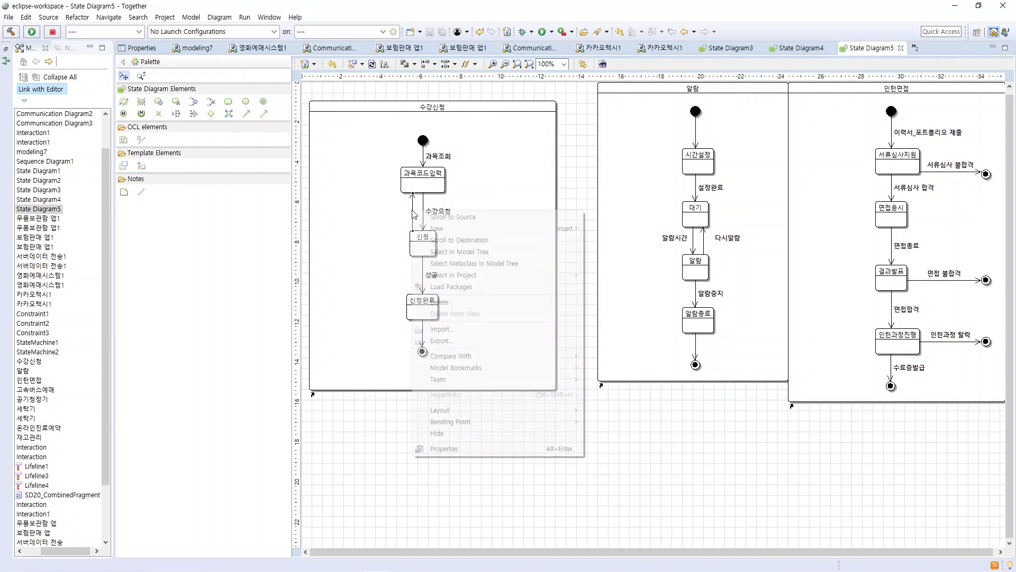
left_click(476, 449)
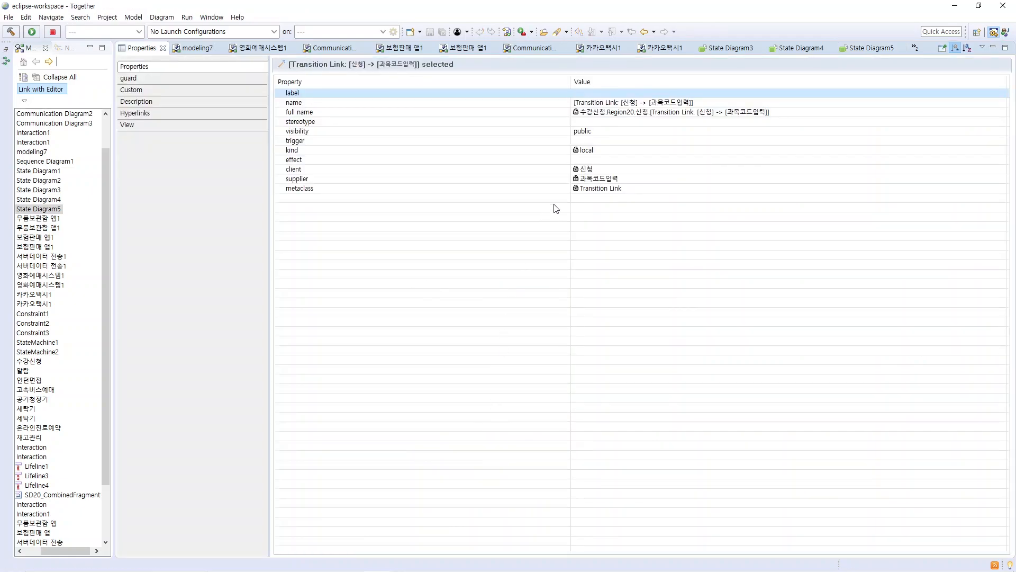
left_click(607, 94)
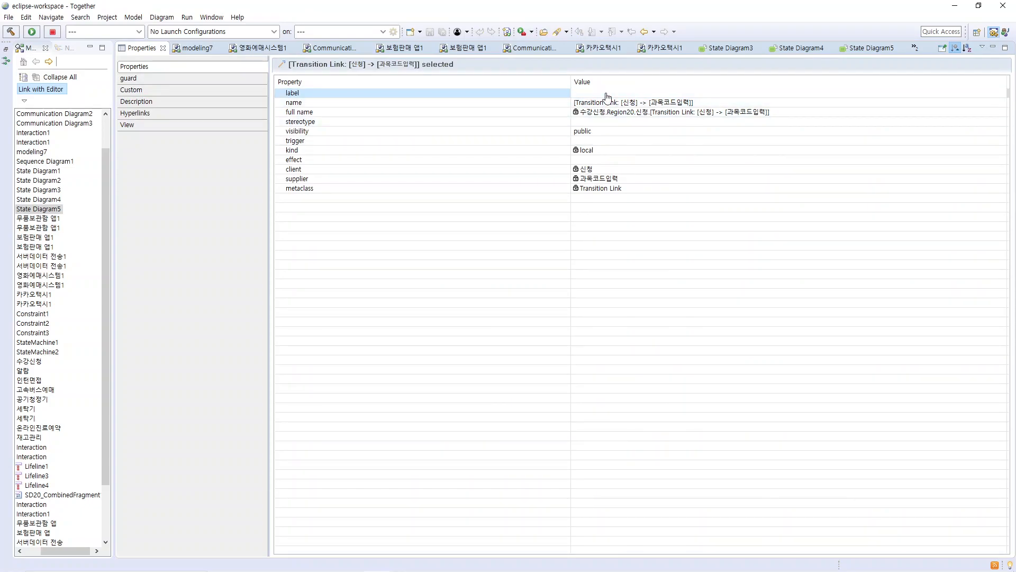
type("수강 실패")
key("Return")
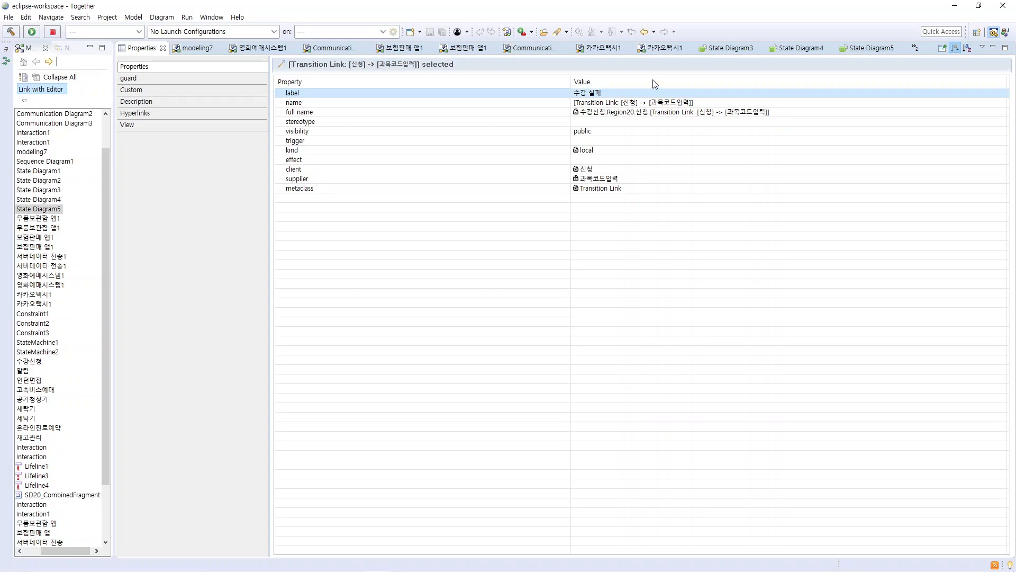
left_click(863, 48)
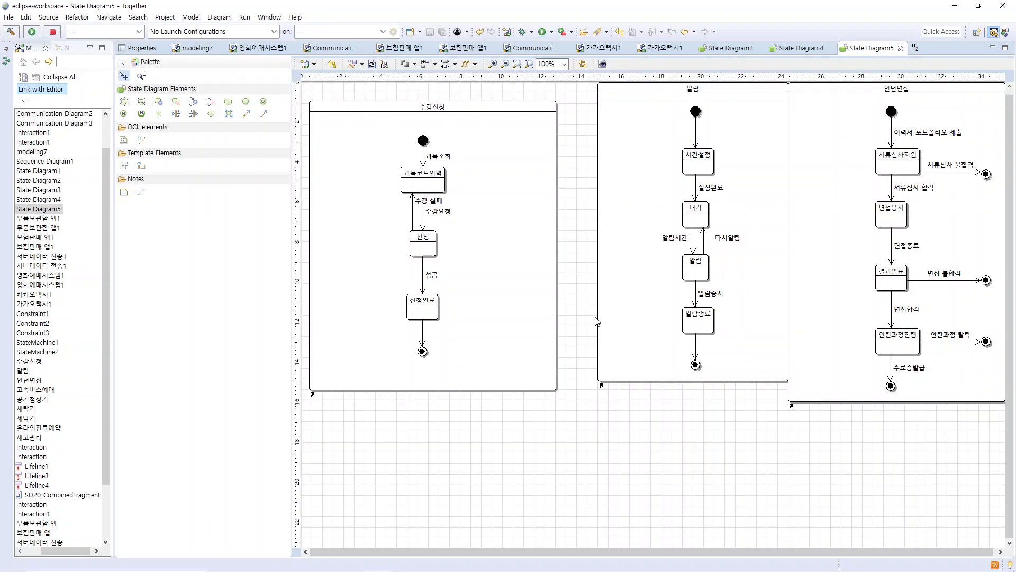
Step: Rearrange the opposite transitions between 과목코드입력 and 신청, placing 수강요청 and its label on the left and 수강 실패 on the right
mouse_move(435, 201)
left_mouse_down()
mouse_move(397, 216)
mouse_move(485, 217)
mouse_move(378, 216)
mouse_move(440, 210)
mouse_move(430, 212)
left_mouse_up()
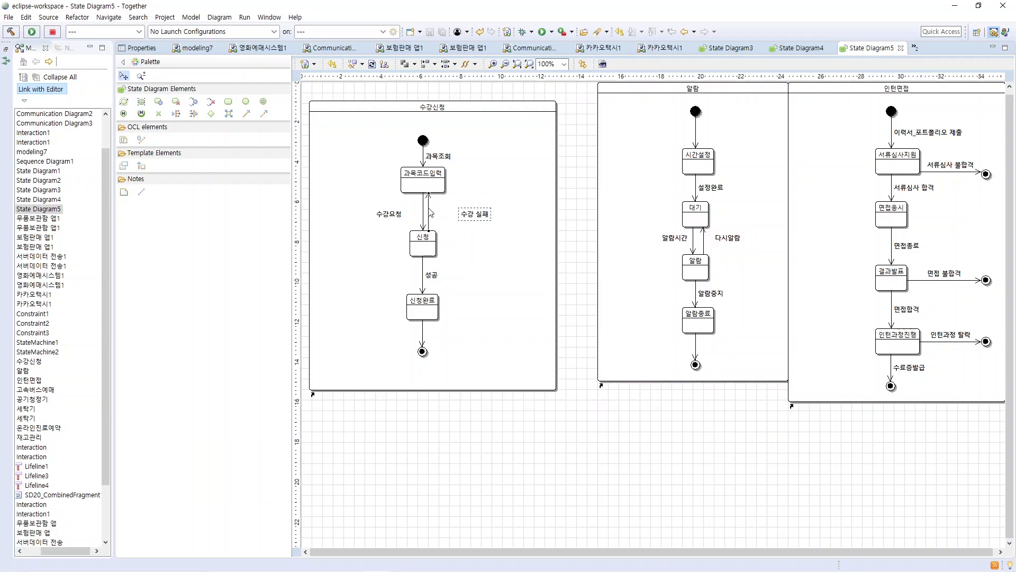
left_click(423, 215)
left_click(472, 221)
left_click_drag(473, 221, 451, 220)
left_click(460, 248)
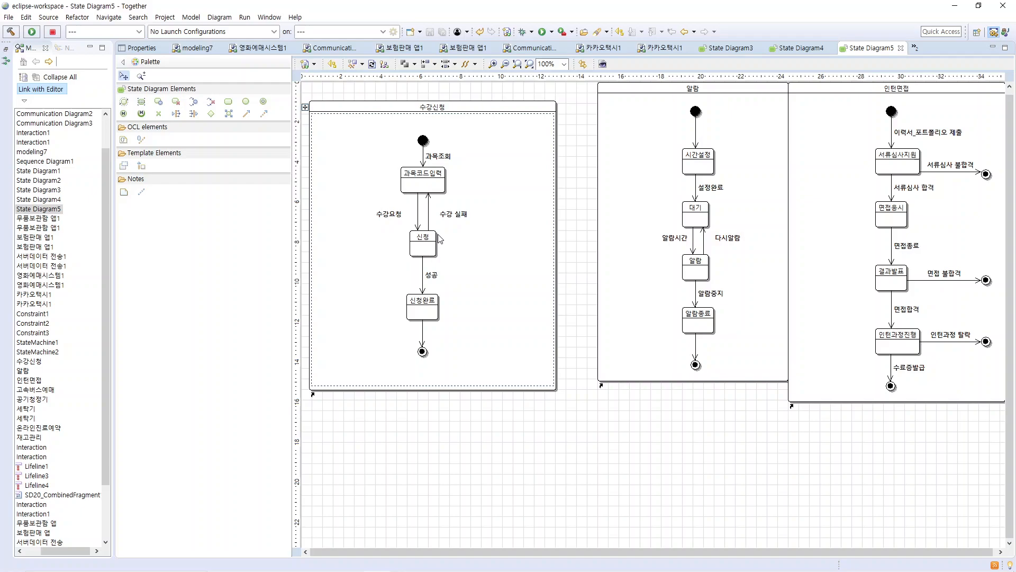
Step: Delete the 수강 실패 transition back to 과목코드입력 and the 성공 transition between 신청 and 신청완료
left_click(447, 216)
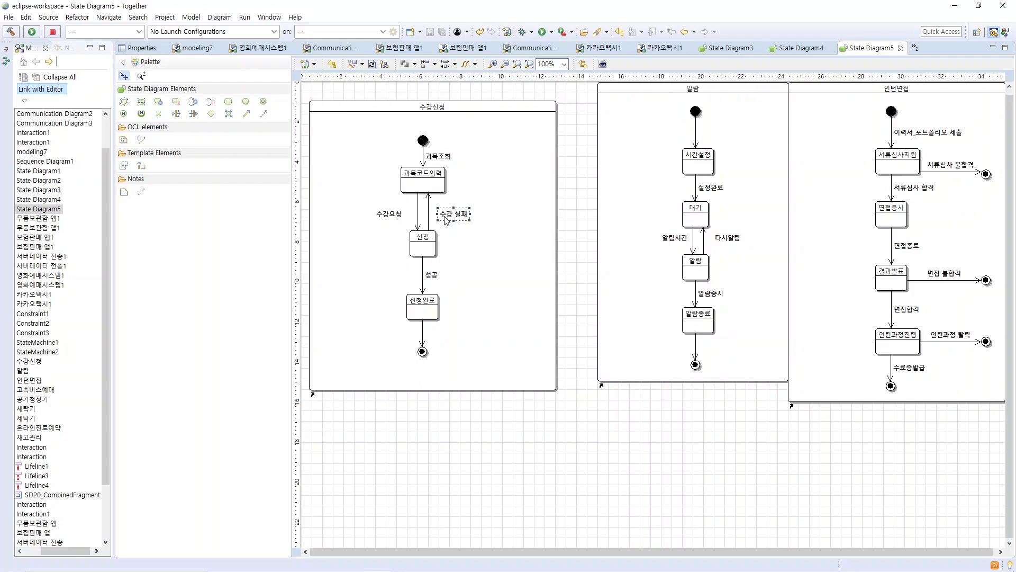
key("Delete")
left_click(427, 280)
key("Delete")
Step: Try a widened horizontal fork bar between 신청 and 신청완료, and delete it
left_click(177, 114)
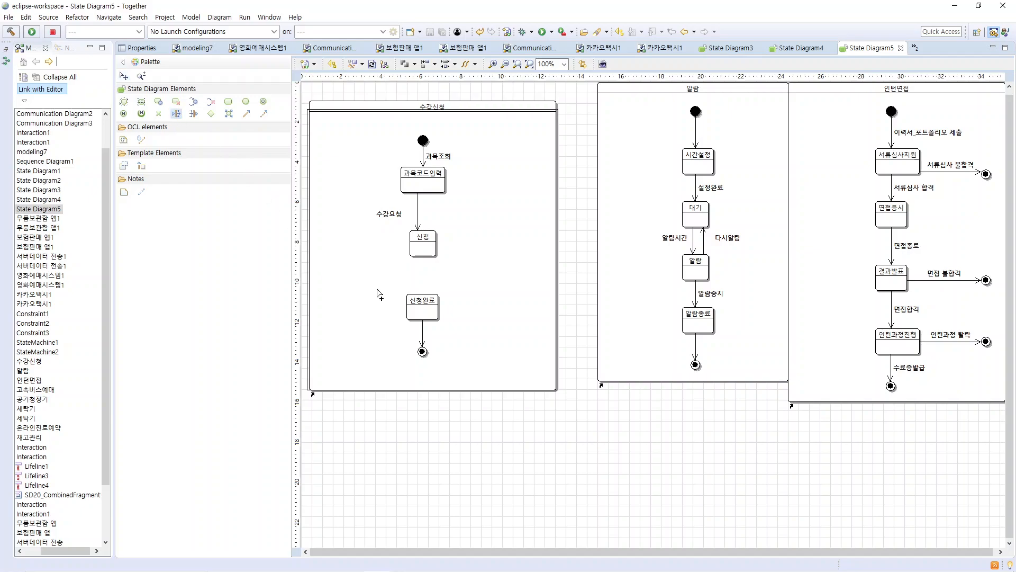
left_click(378, 284)
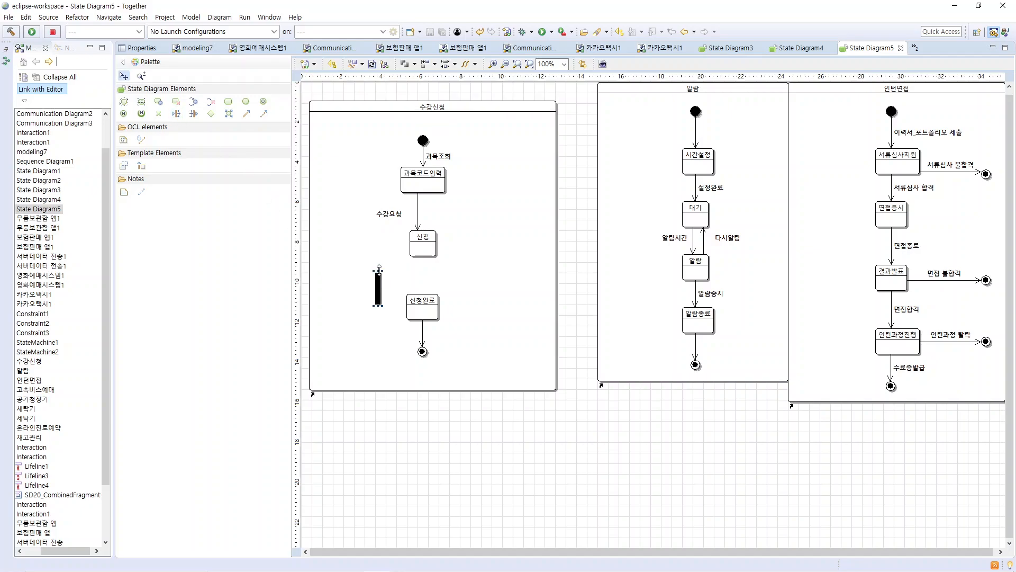
left_click_drag(397, 295, 494, 274)
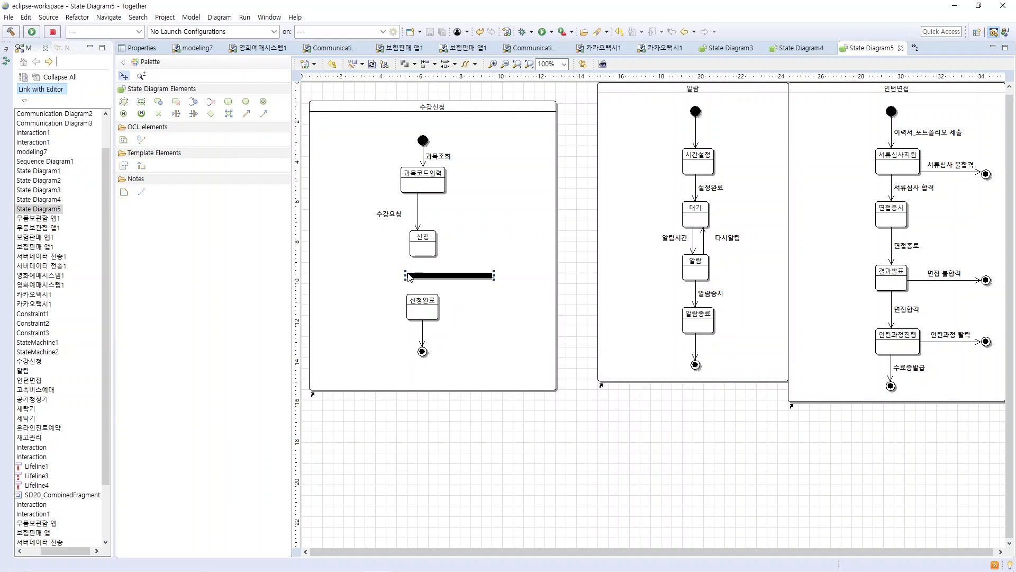
left_click_drag(404, 275, 363, 274)
key("Delete")
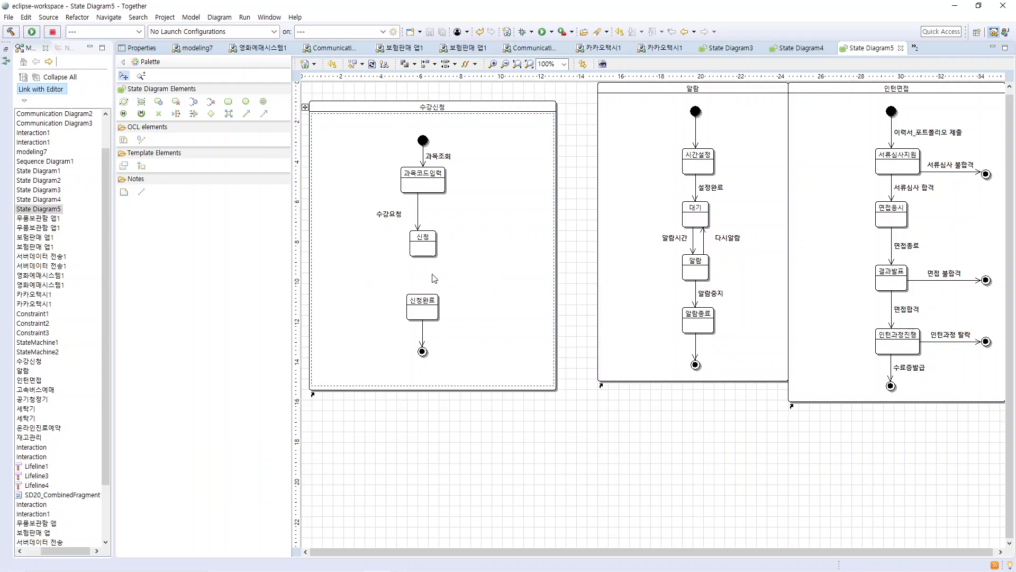
Step: Try a choice diamond between 신청 and 신청완료, and delete it
left_click(211, 115)
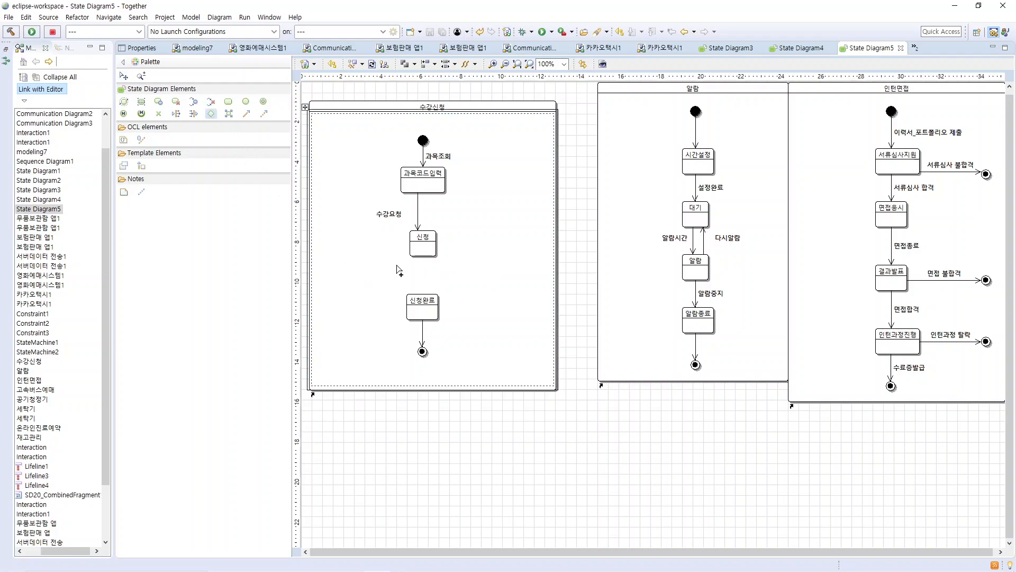
left_click(418, 272)
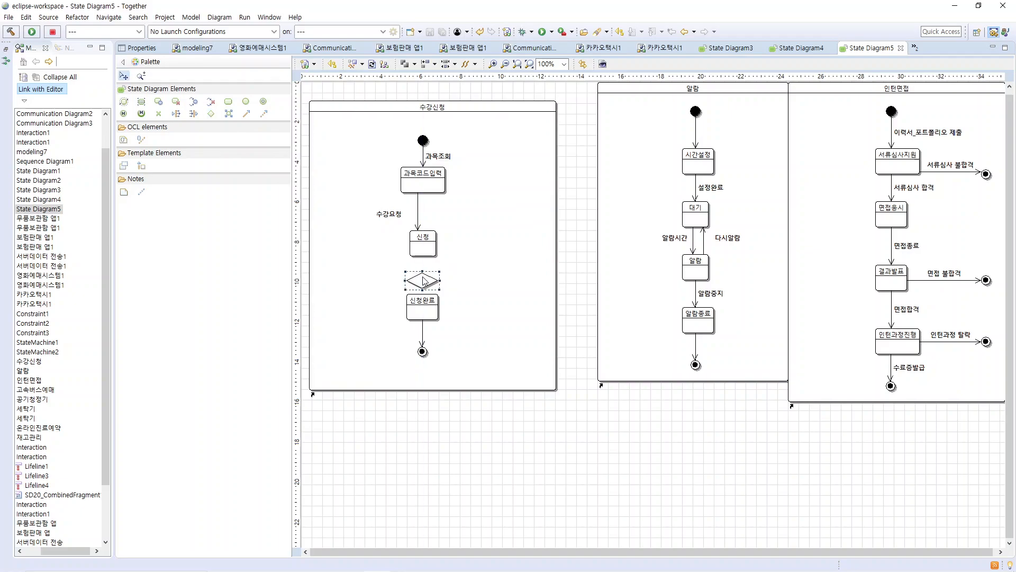
key("Delete")
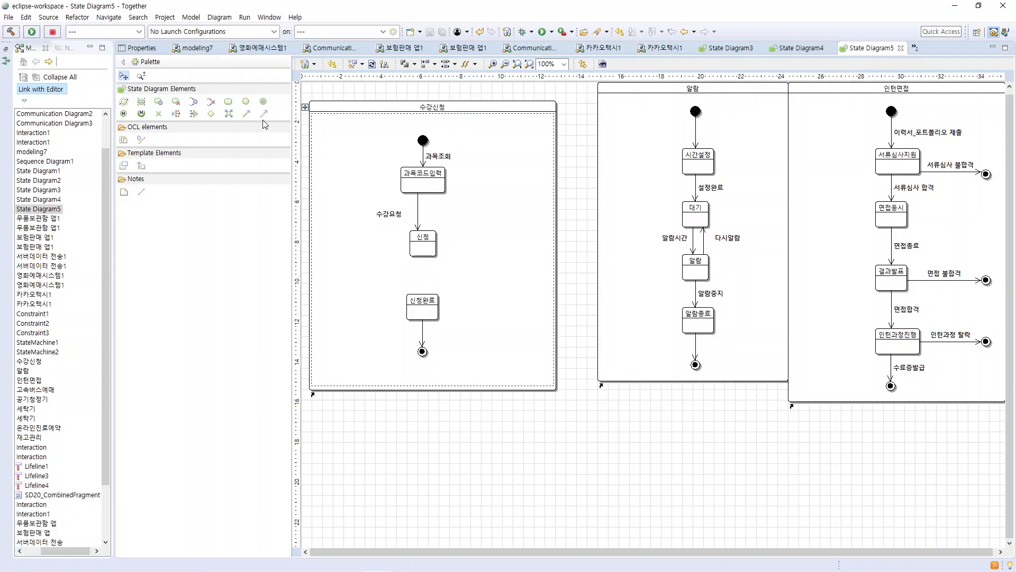
Step: Place a fork below 신청 as a wide horizontal bar and connect 신청 to it with a transition
left_click(177, 115)
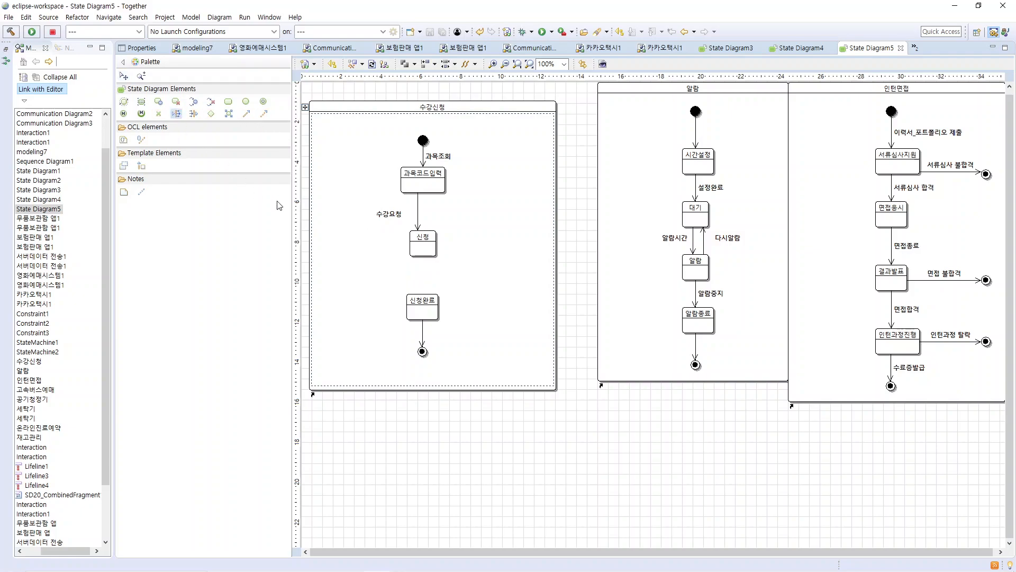
left_click(378, 271)
left_click_drag(383, 271, 473, 275)
left_click_drag(399, 276, 365, 276)
left_click(246, 114)
left_click(419, 245)
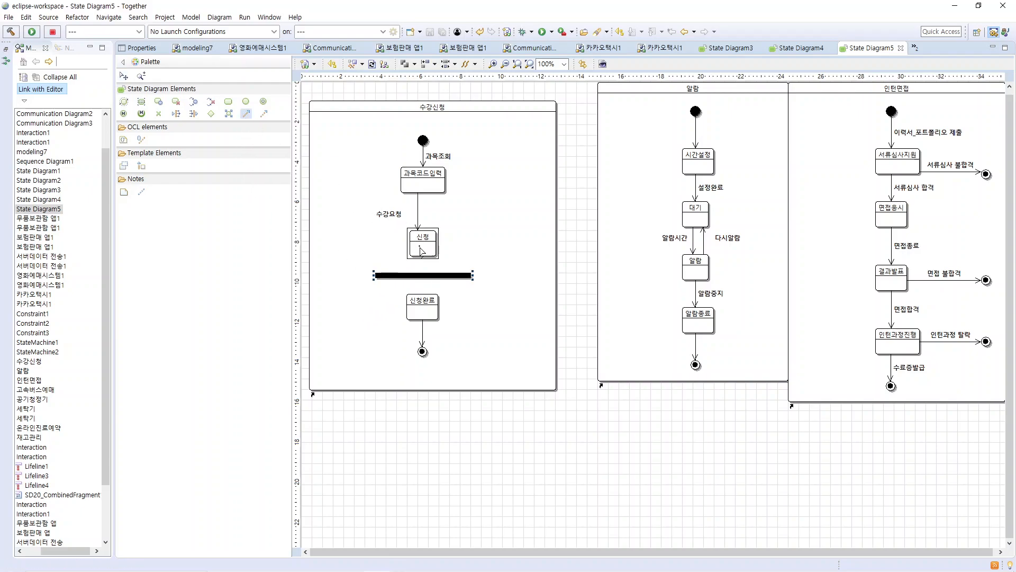
left_click(422, 276)
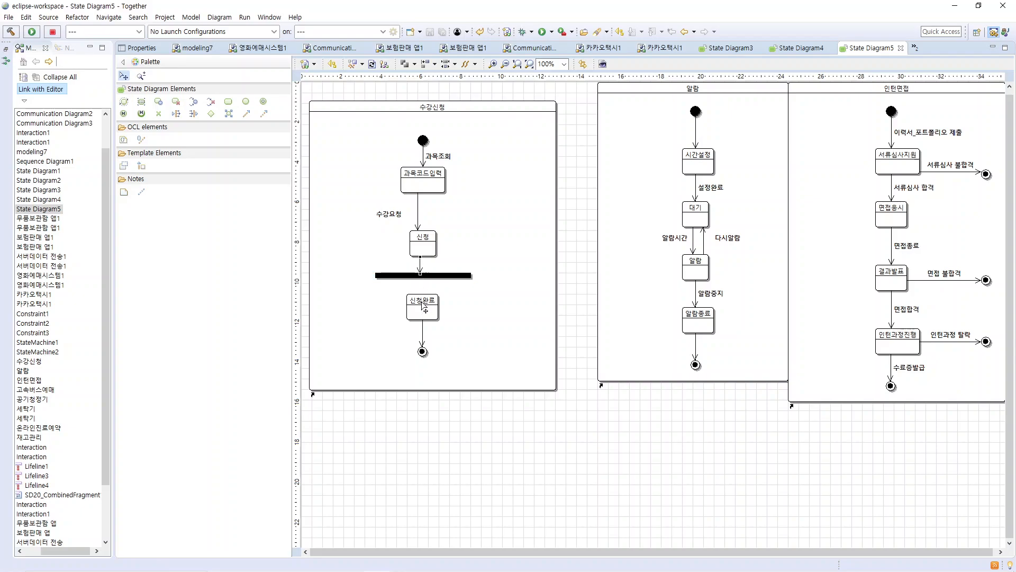
Step: Move 신청완료 and the final state down together to make room beneath the fork bar
left_click_drag(376, 288, 459, 388)
left_click_drag(429, 307, 429, 337)
left_click(452, 316)
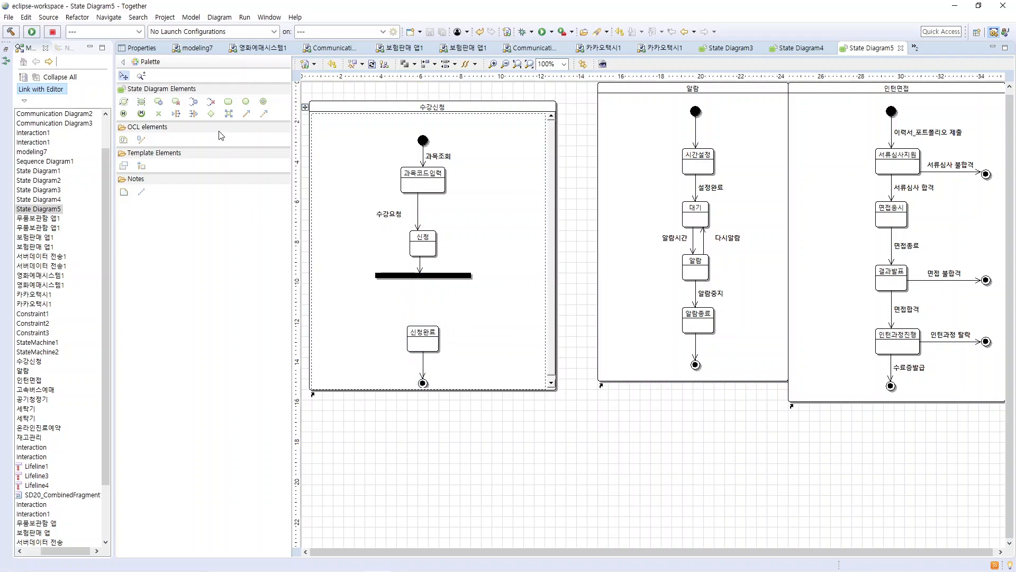
Step: Try two new side-by-side states beneath the fork bar, and delete both
left_click(228, 102)
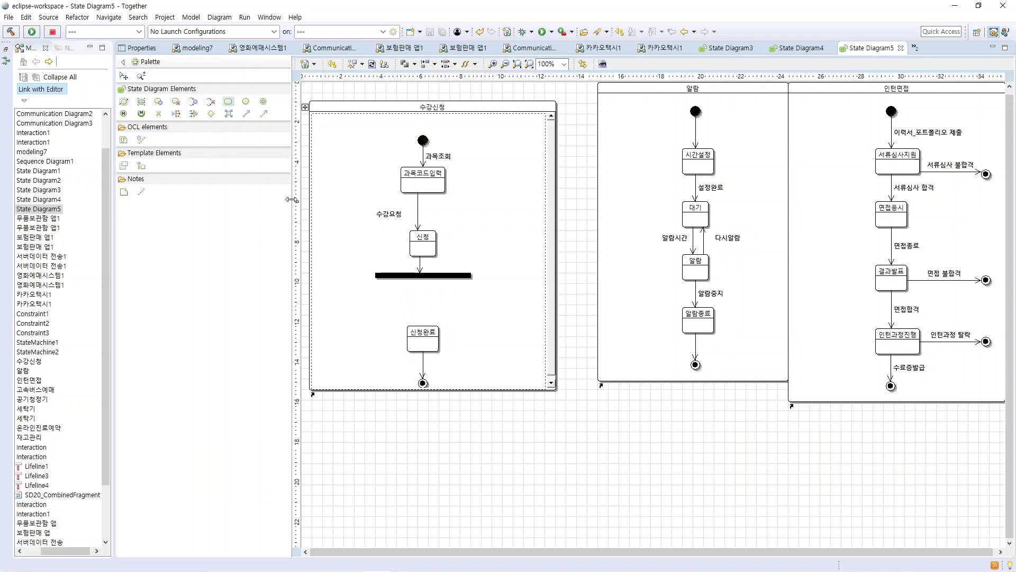
left_click(396, 294)
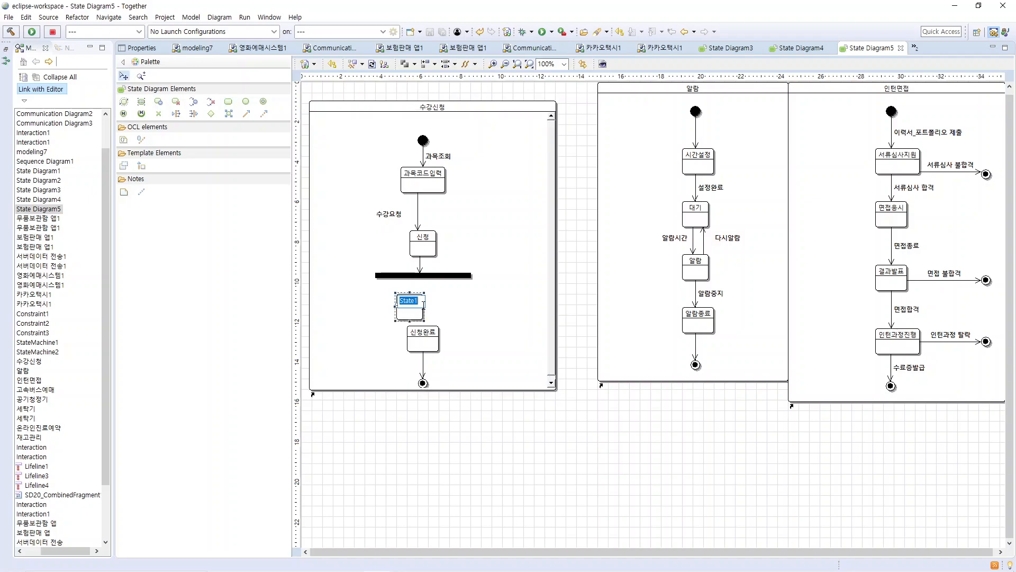
left_click(229, 103)
left_click(441, 294)
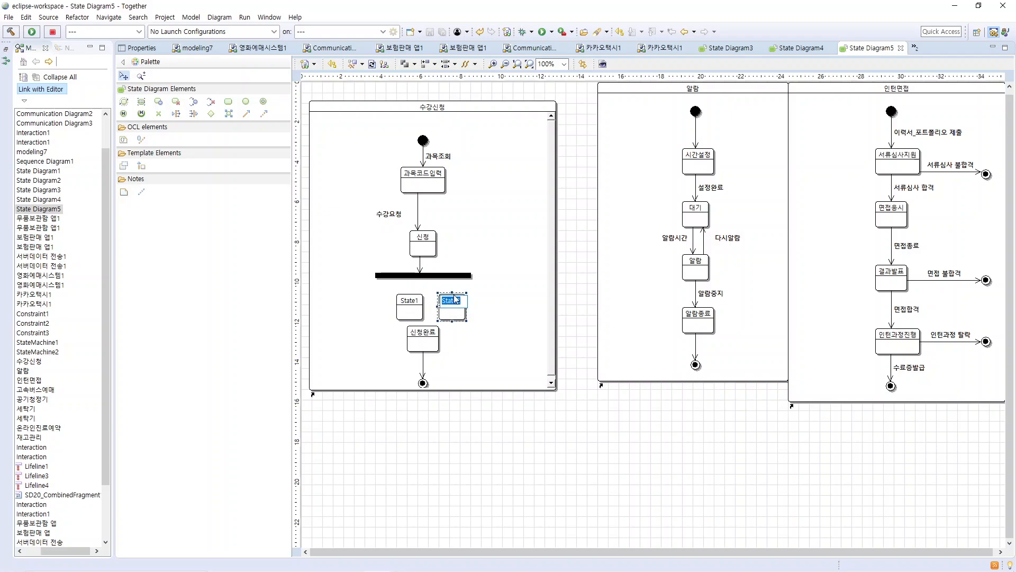
left_click(473, 340)
left_click(454, 310)
key("Delete")
left_click(422, 300)
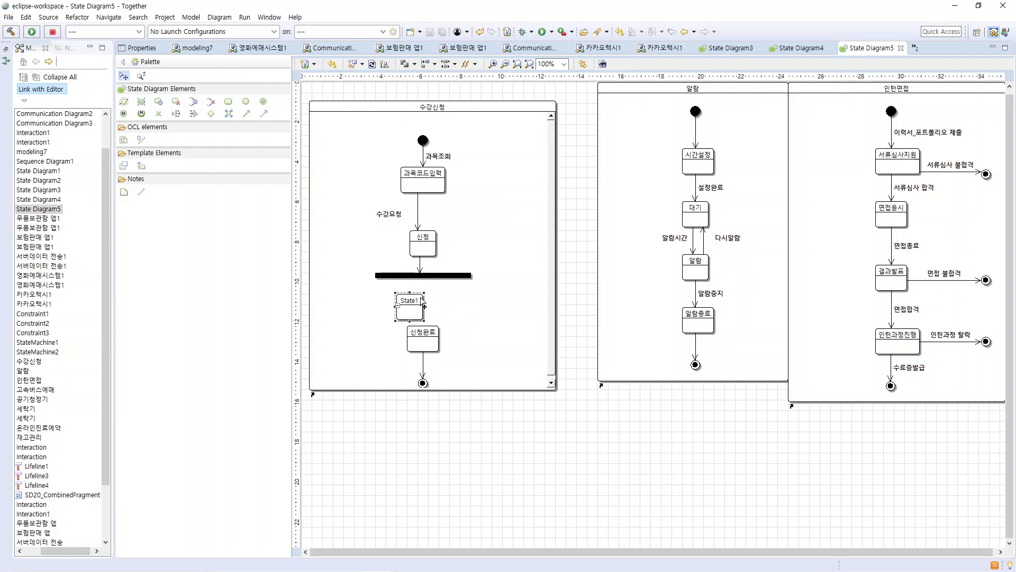
key("Delete")
Step: Move 신청완료 under the left part of the fork bar and raise the final state
left_click_drag(388, 304, 450, 404)
mouse_move(432, 350)
left_mouse_down()
mouse_move(407, 333)
mouse_move(395, 361)
mouse_move(428, 369)
left_mouse_up()
left_click(414, 361)
left_click(396, 362)
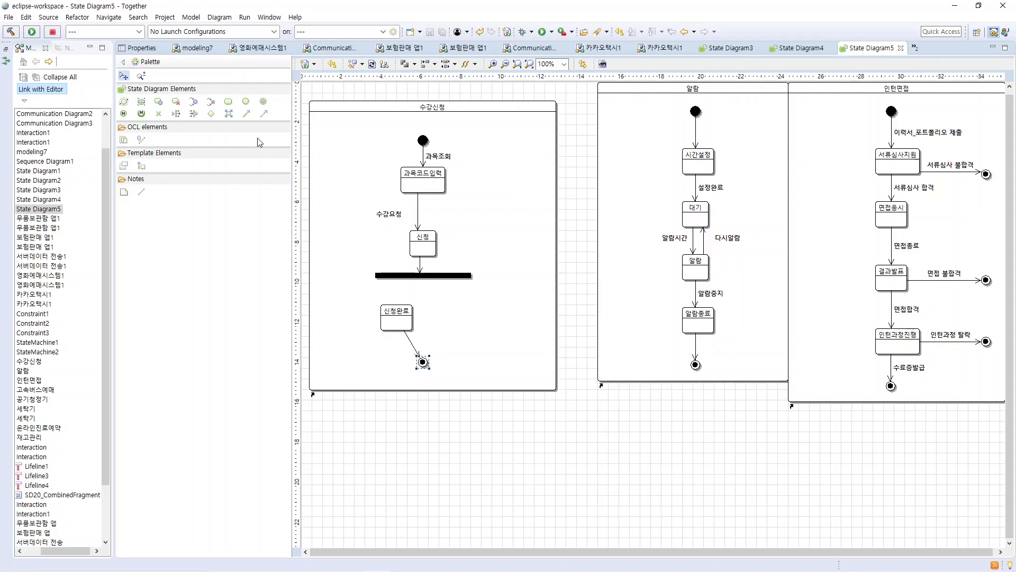
Step: Draw a transition from the left part of the fork bar to 신청완료
left_click(246, 114)
left_click(393, 278)
left_click(396, 318)
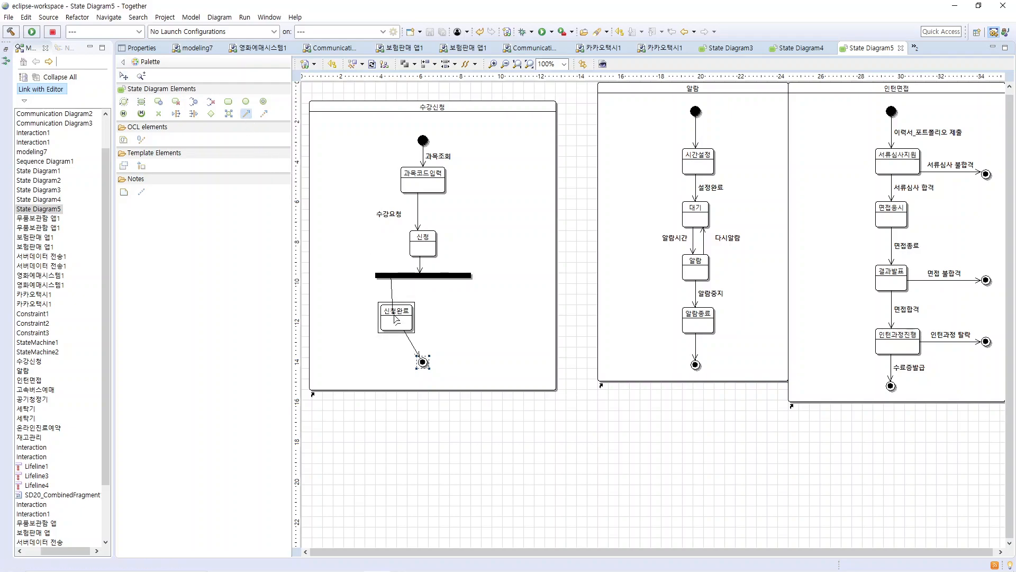
Step: Add a state named "과목중복" beside 신청완료, under the right part of the fork bar
left_click(229, 102)
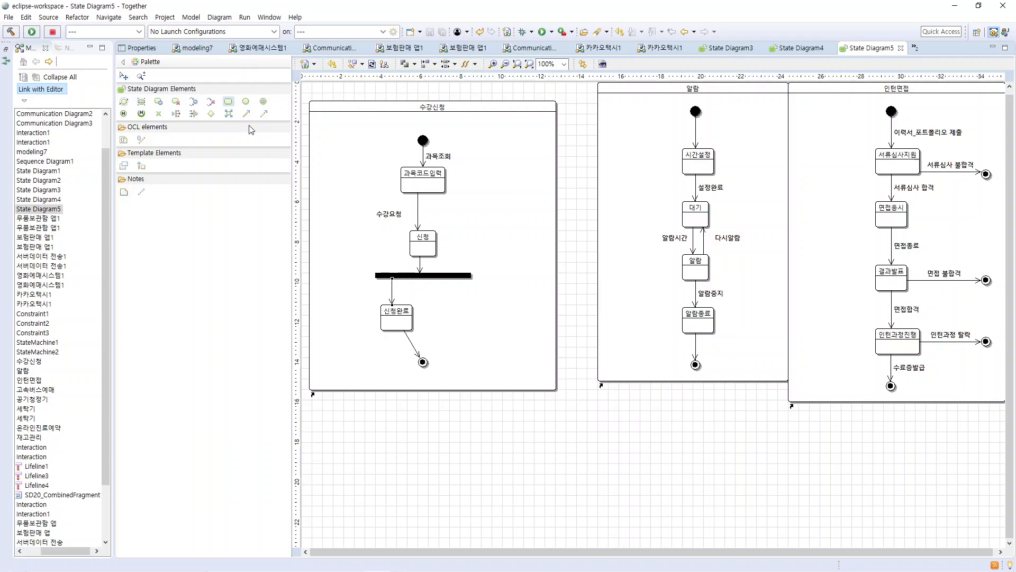
left_click(439, 307)
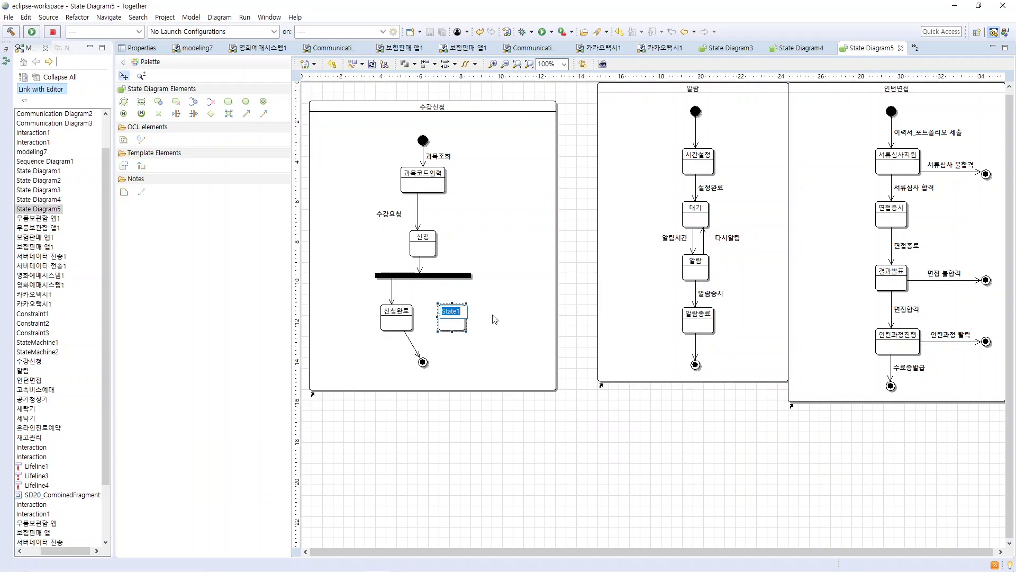
type("주")
key("BackSpace")
type("과목조")
type("료")
key("Return")
Step: Draw a transition from the right part of the fork bar to 과목중복
left_click(246, 113)
left_click(448, 280)
left_click(454, 316)
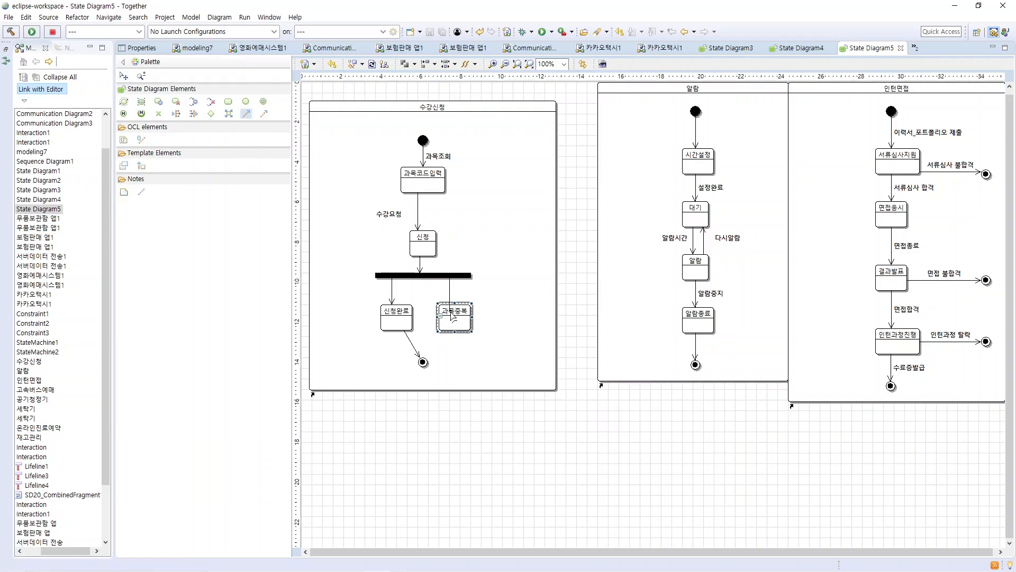
Step: Label the transition from the fork bar to 신청완료 "성공"
right_click(392, 291)
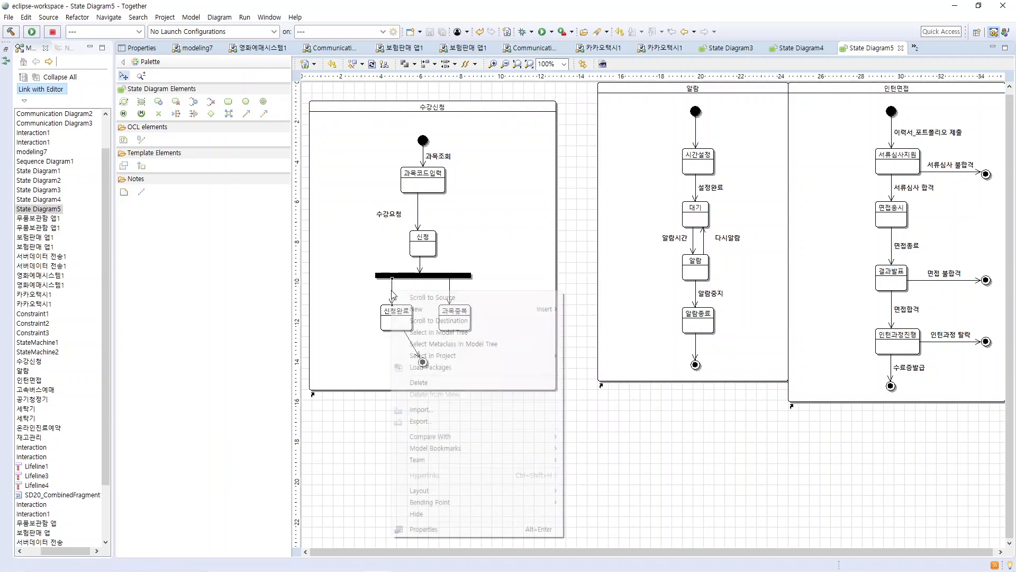
left_click(474, 527)
left_click(608, 93)
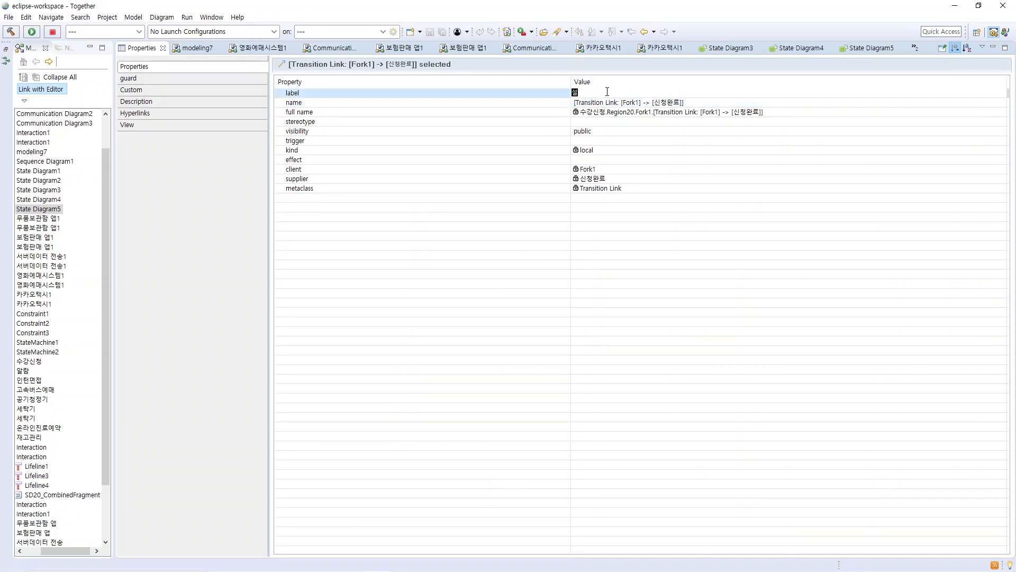
type("성공")
key("Return")
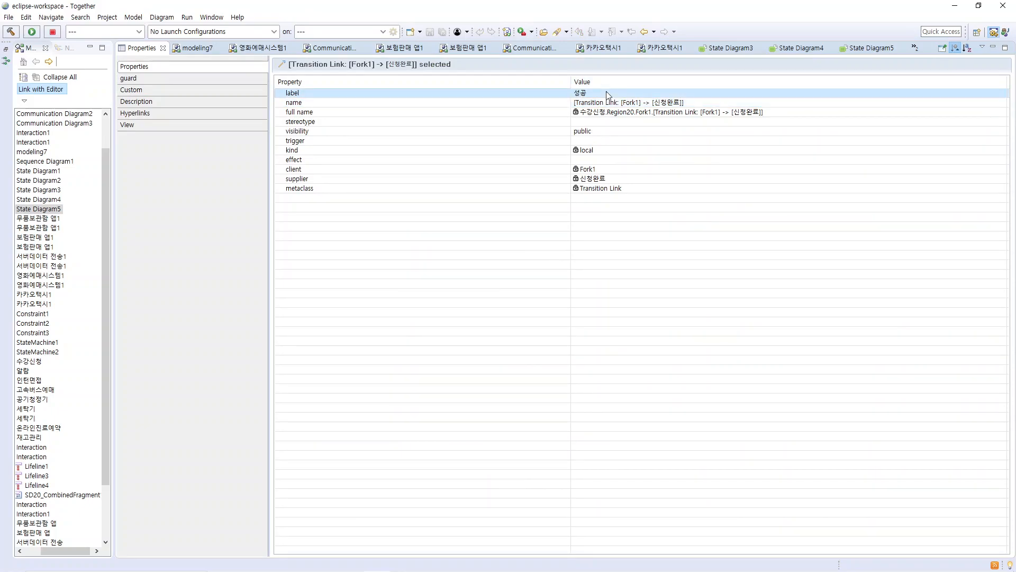
left_click(862, 49)
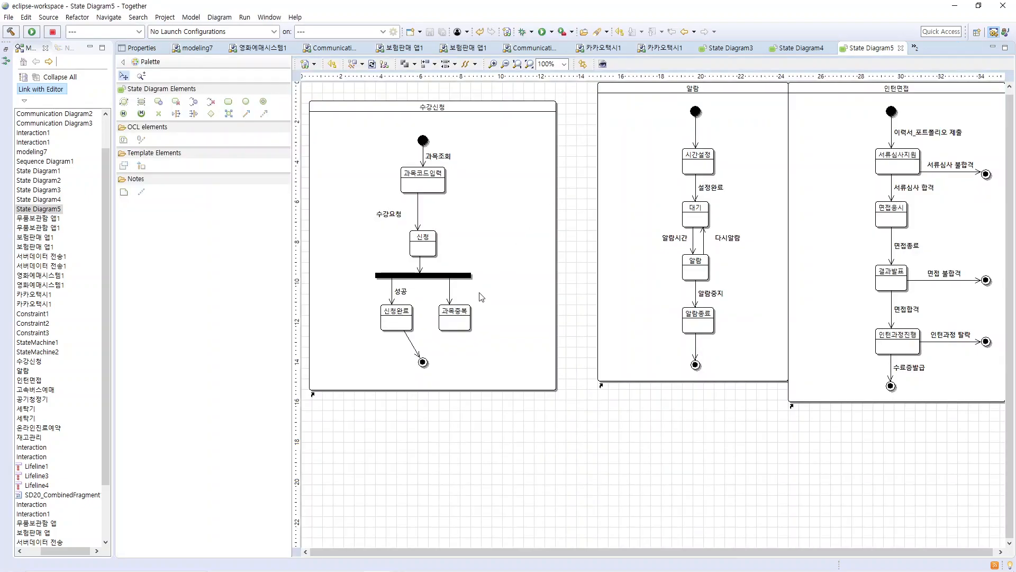
Step: Label the transition from the fork bar to 과목중복 "실패"
right_click(450, 296)
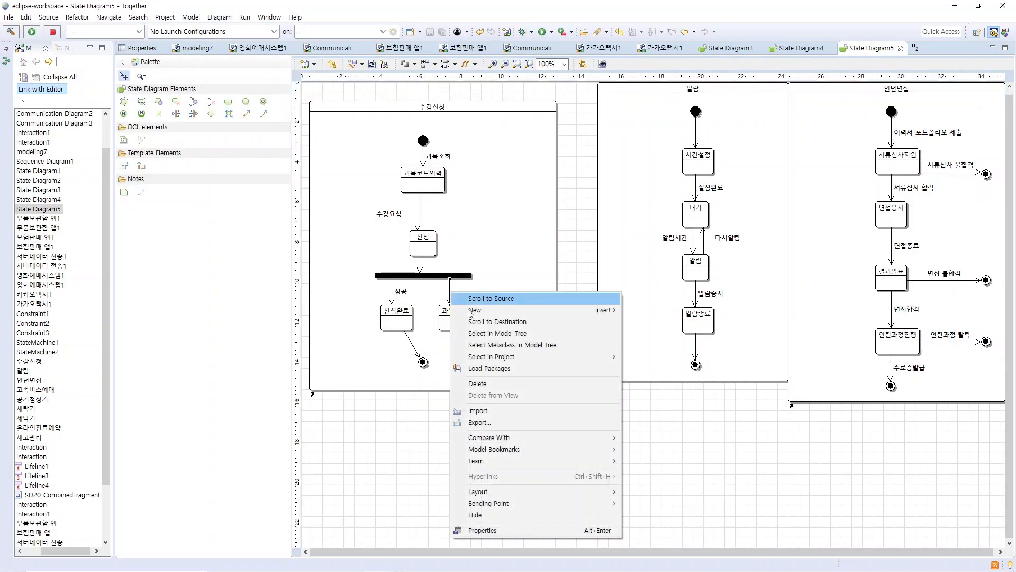
left_click(510, 529)
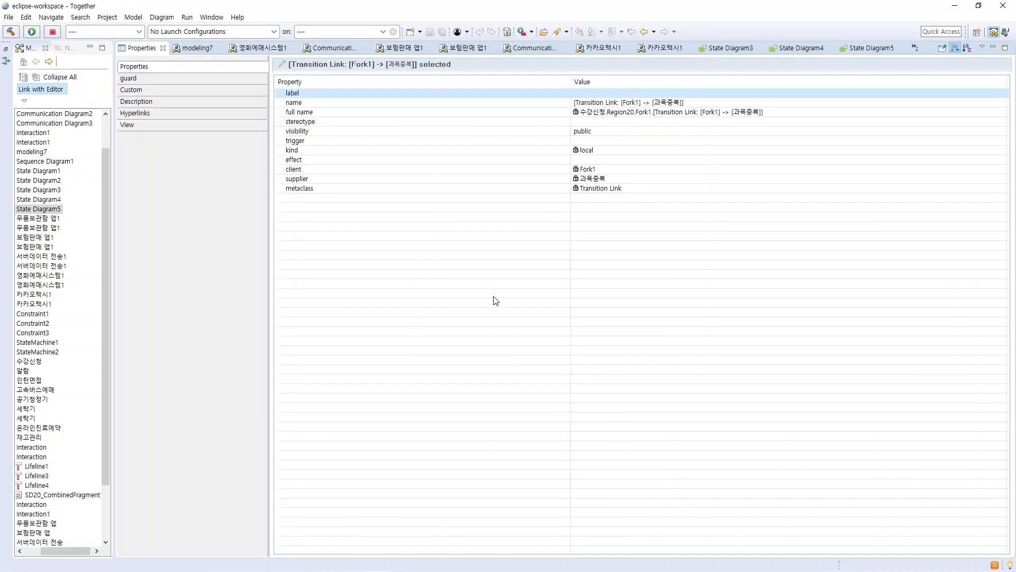
left_click(597, 93)
type("실패")
key("Return")
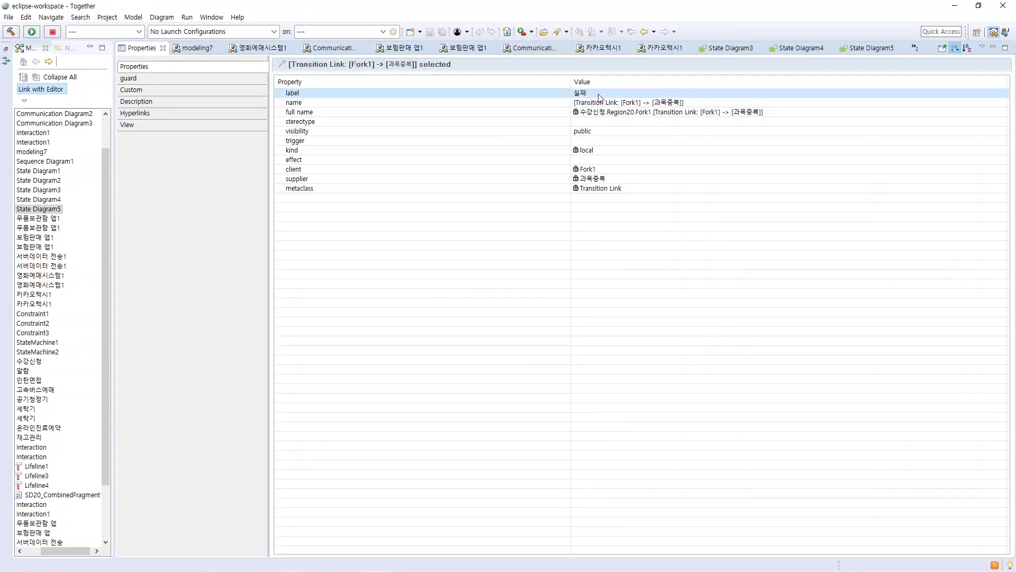
left_click(870, 48)
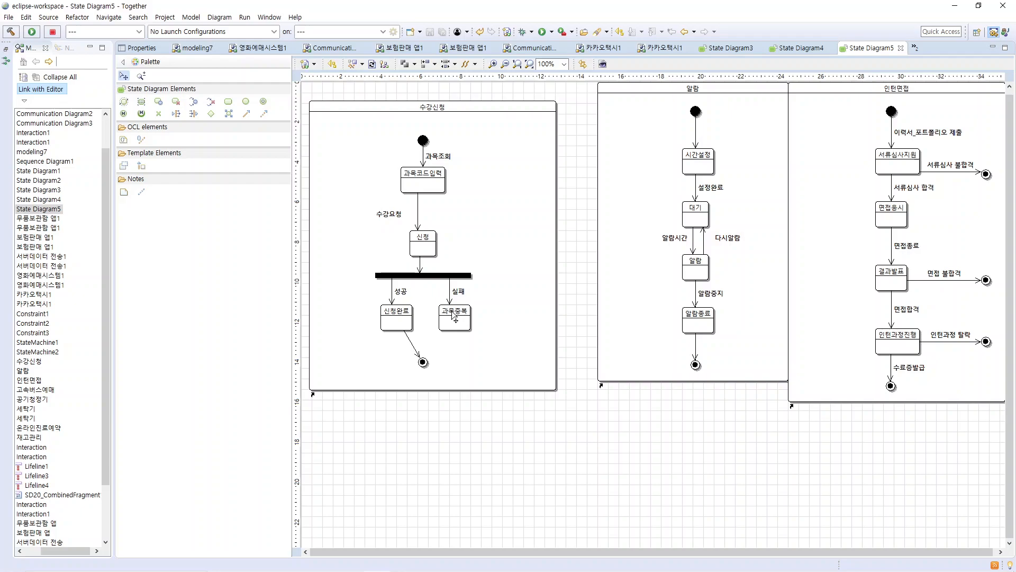
Step: Delete the transition from the fork bar to 과목중복 with its label, and move 과목중복 lower
mouse_move(452, 312)
left_mouse_down()
mouse_move(454, 341)
mouse_move(453, 316)
left_mouse_up()
left_click(466, 358)
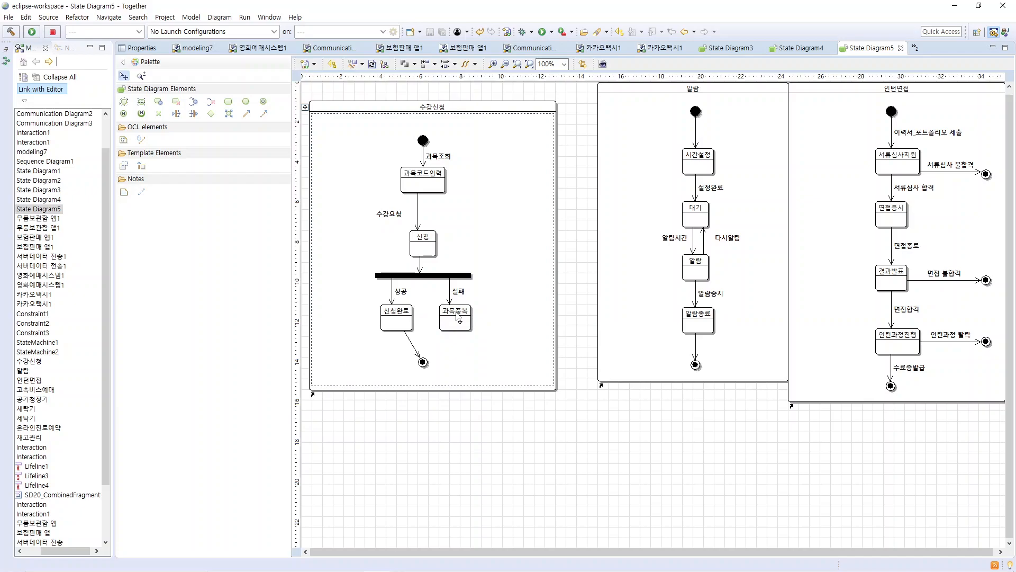
left_click(458, 292)
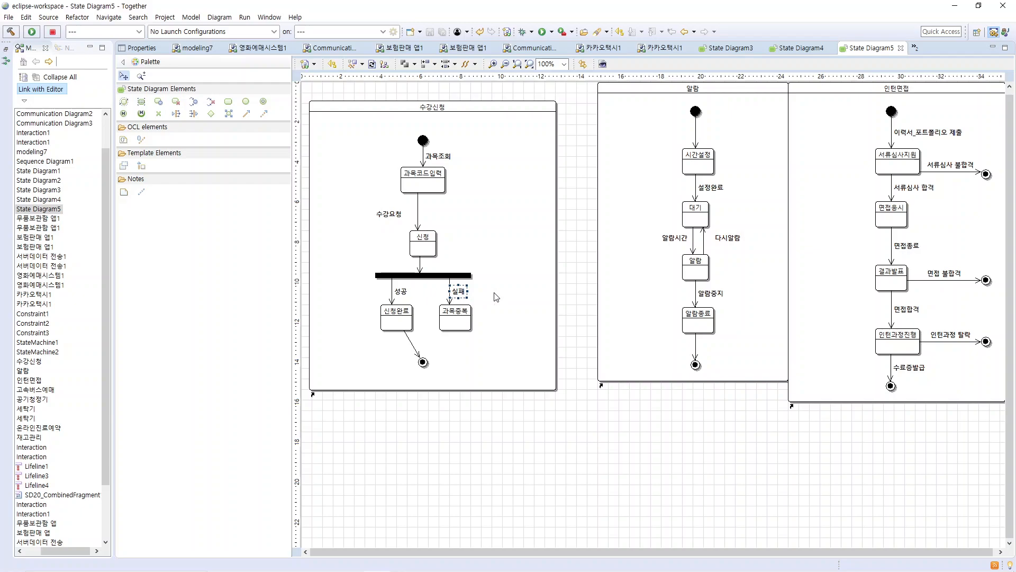
left_click(457, 318)
left_click(457, 294)
key("Delete")
left_click(449, 294)
key("Delete")
left_click_drag(457, 320, 463, 344)
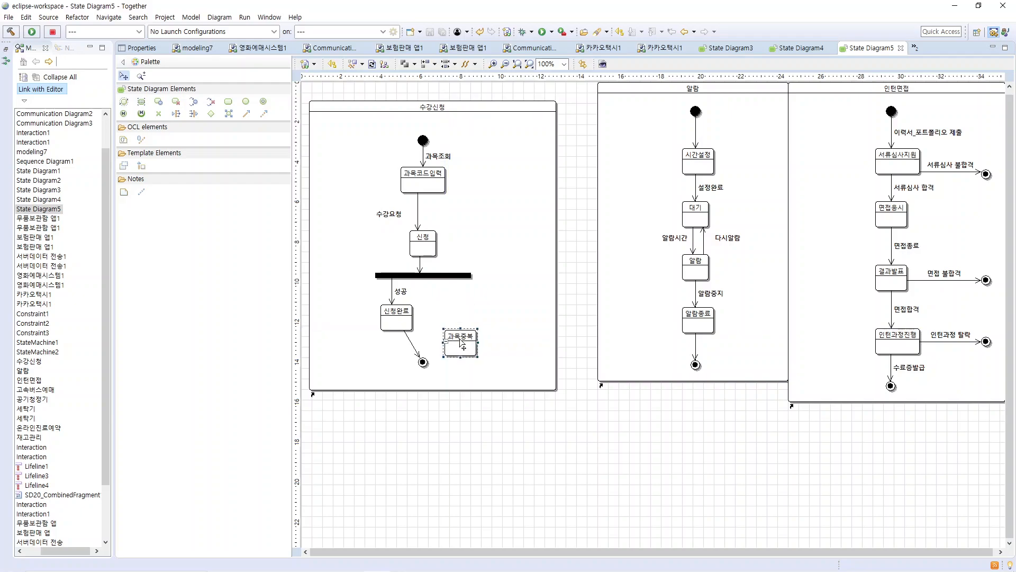
Step: Add a choice node above 과목중복 and draw a transition to it from the right part of the fork bar
left_click(211, 114)
left_click(453, 300)
left_click(246, 114)
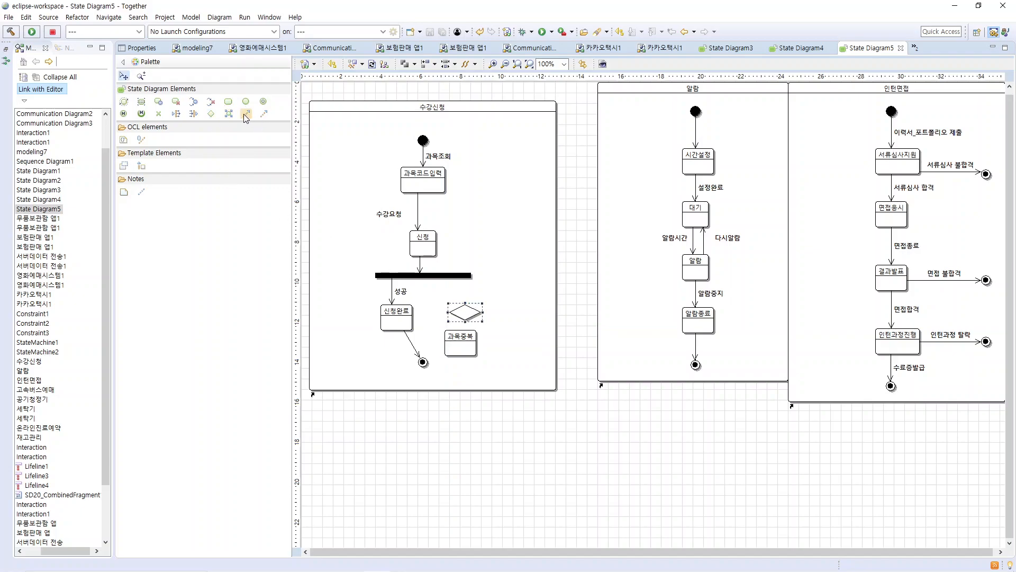
left_click(443, 276)
left_click(467, 309)
Step: Move 과목중복 farther down and to the right, and add a new state to the right of it
left_click(473, 350)
left_click_drag(473, 350, 490, 368)
left_click(467, 316)
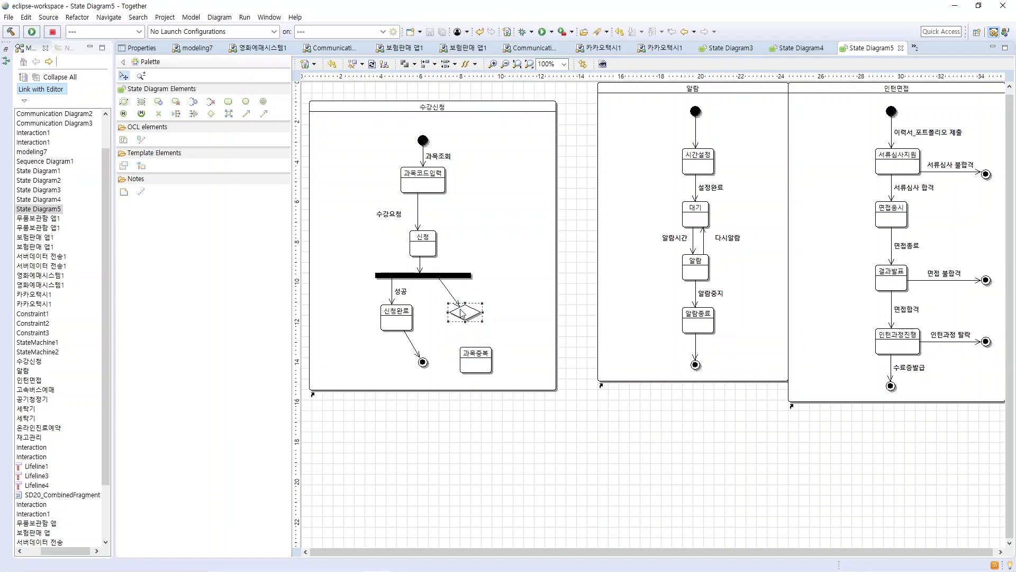
left_click(229, 103)
left_click(512, 349)
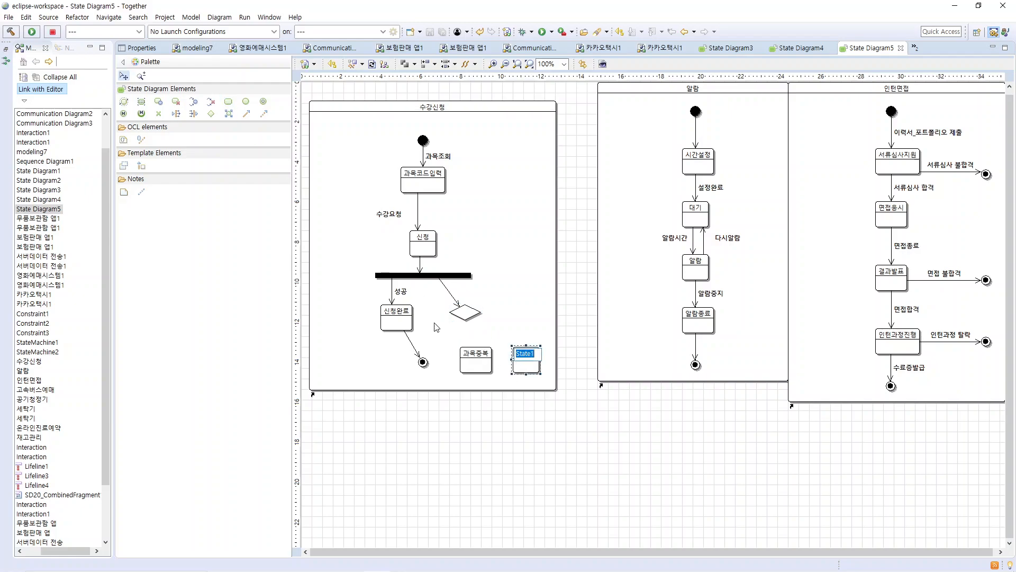
Step: Draw transitions from the choice node to 과목중복 and to the new state beside it
left_click(246, 113)
left_click(459, 317)
left_click(467, 353)
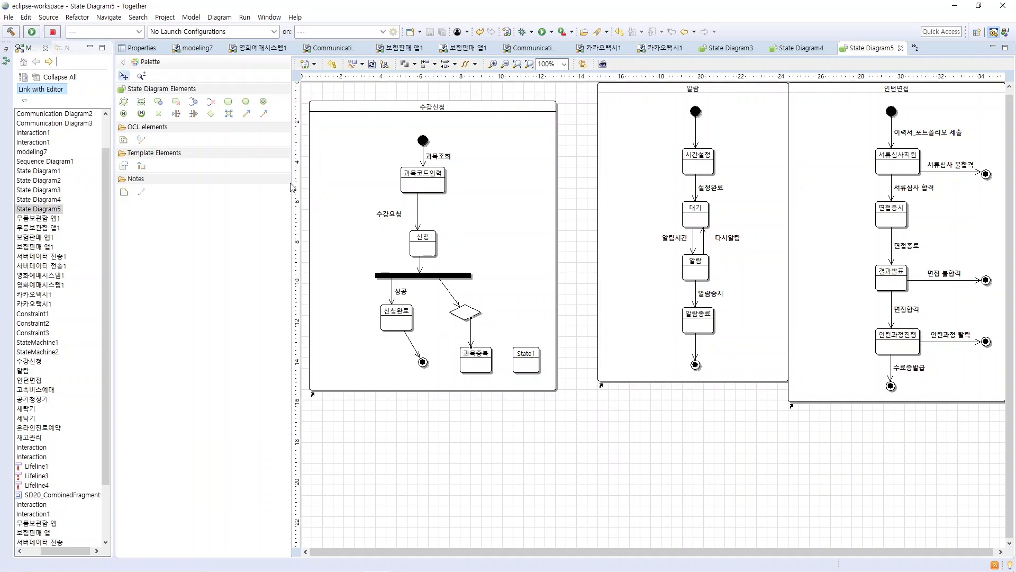
left_click(246, 113)
left_click(475, 316)
left_click(526, 358)
Step: Rename the new state beside 과목중복 to "Full"
left_click(531, 354)
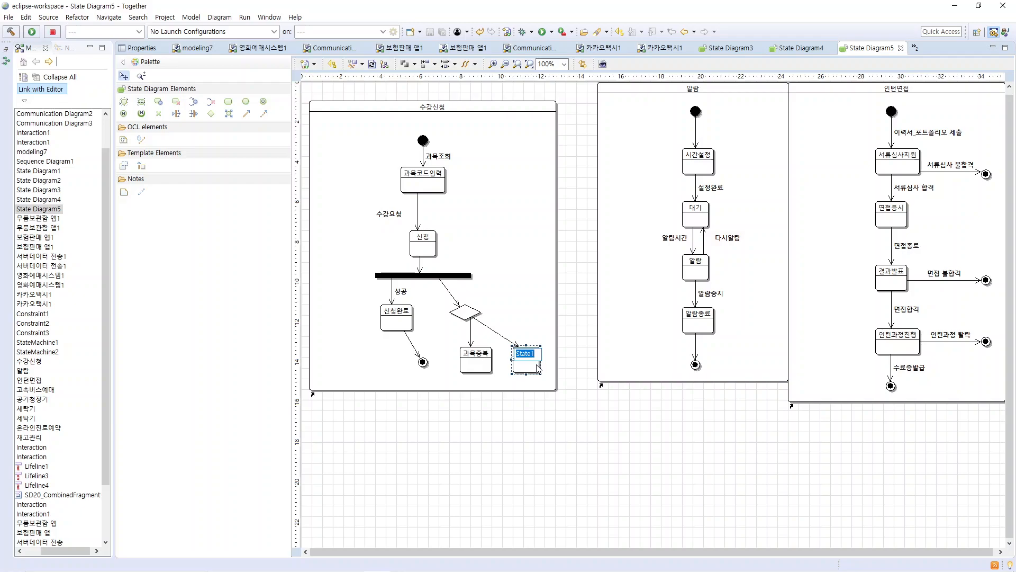
type("Full")
key("Return")
Step: Shift 과목중복 and Full to the left, and extend the 수강신청 frame downward to make room below them
left_click_drag(461, 345, 439, 347)
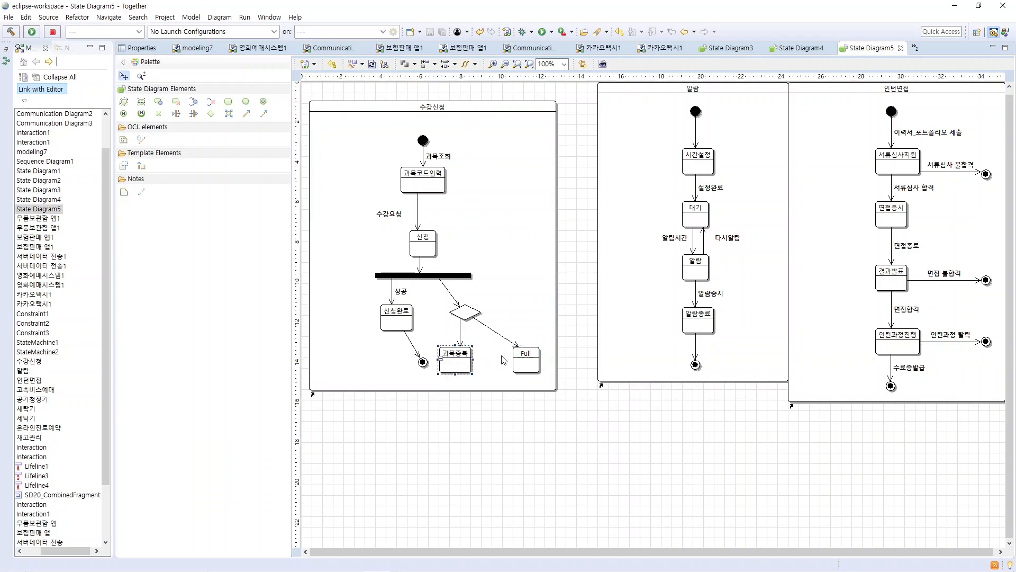
left_click_drag(520, 360, 498, 361)
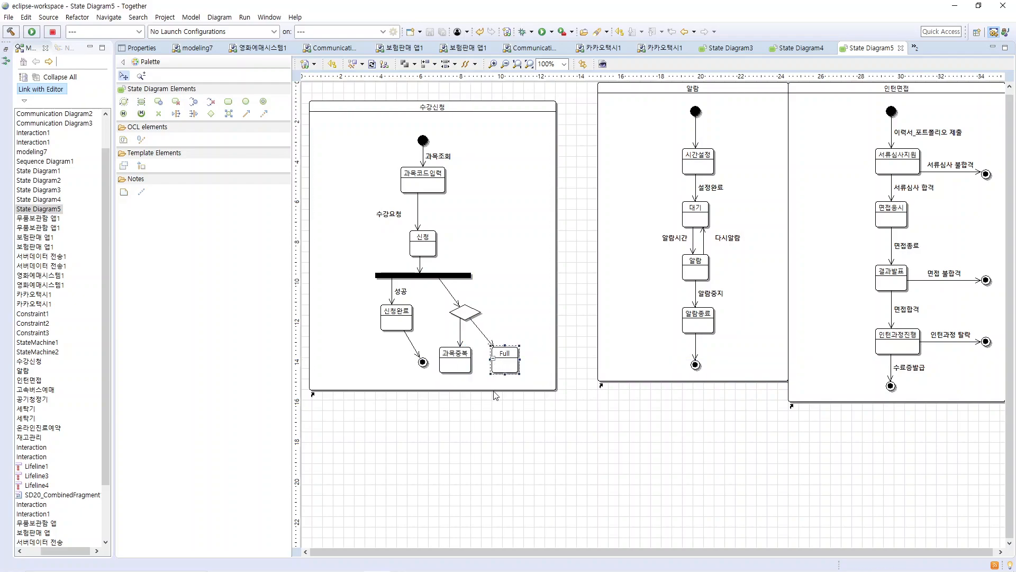
left_click(496, 392)
left_click_drag(433, 398, 434, 444)
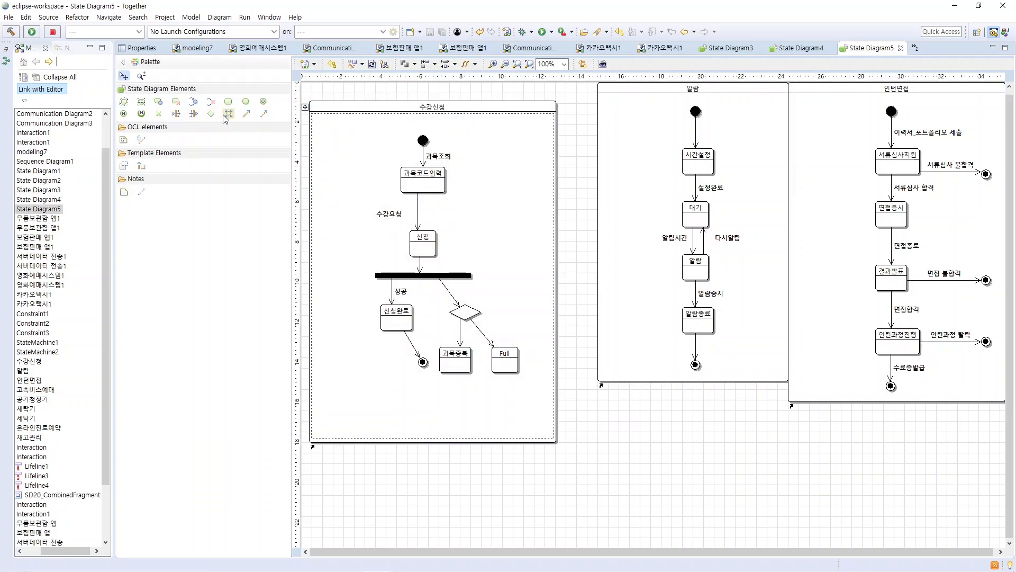
left_click(194, 114)
left_click_drag(437, 390, 525, 393)
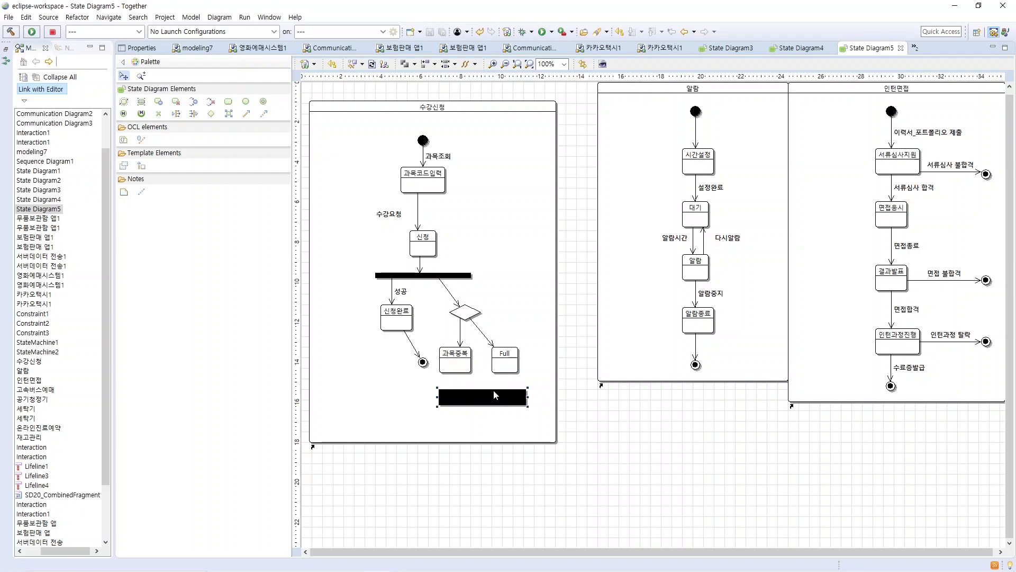
key("Delete")
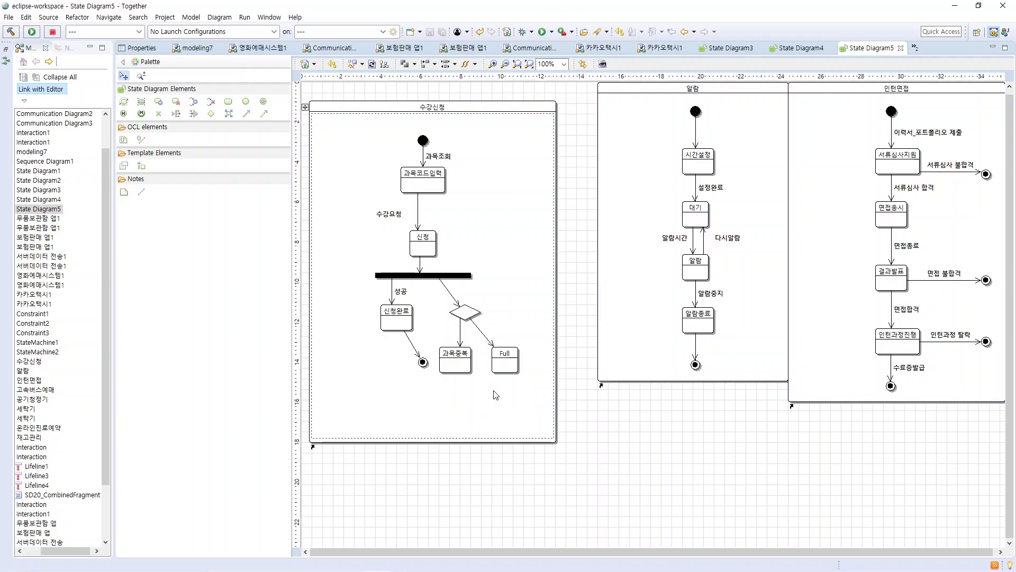
Step: Add a thin horizontal join bar spanning the space below 과목중복 and Full
left_click(195, 114)
left_click(459, 400)
left_click_drag(467, 398, 536, 393)
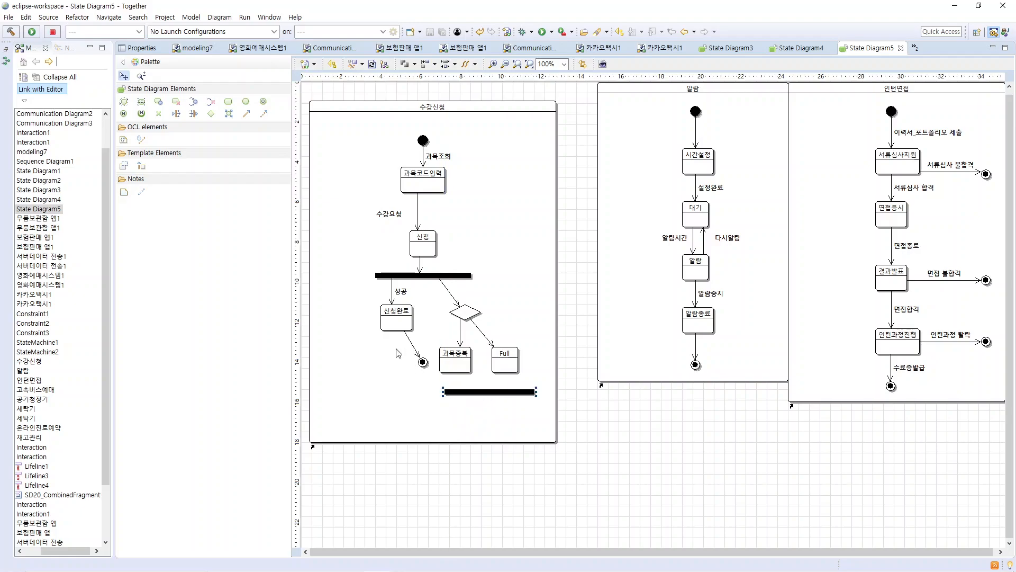
Step: Draw transitions from 과목중복 and from Full down to the join bar
left_click(246, 114)
left_click_drag(459, 378, 458, 392)
left_click(246, 117)
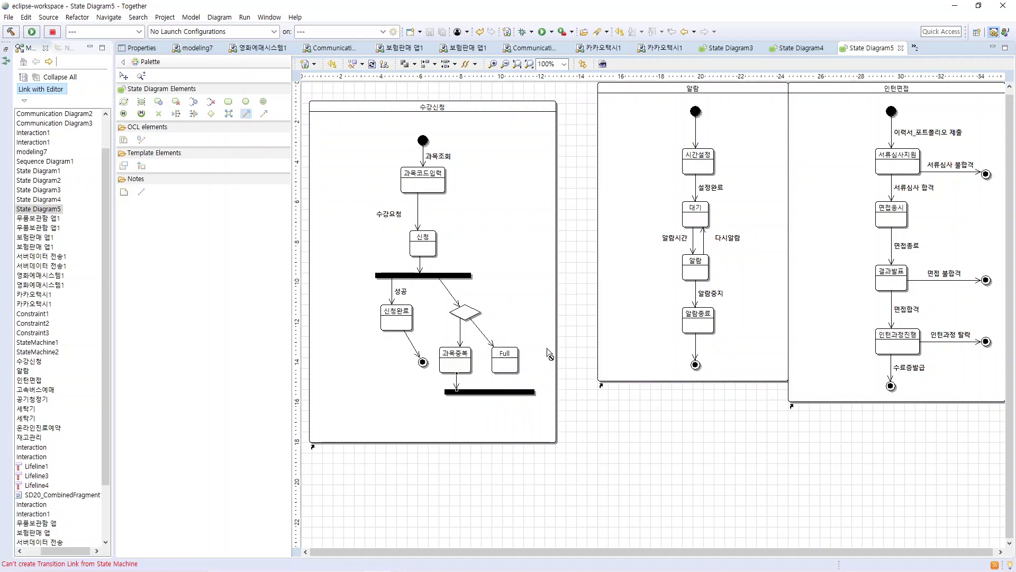
left_click_drag(496, 365, 504, 397)
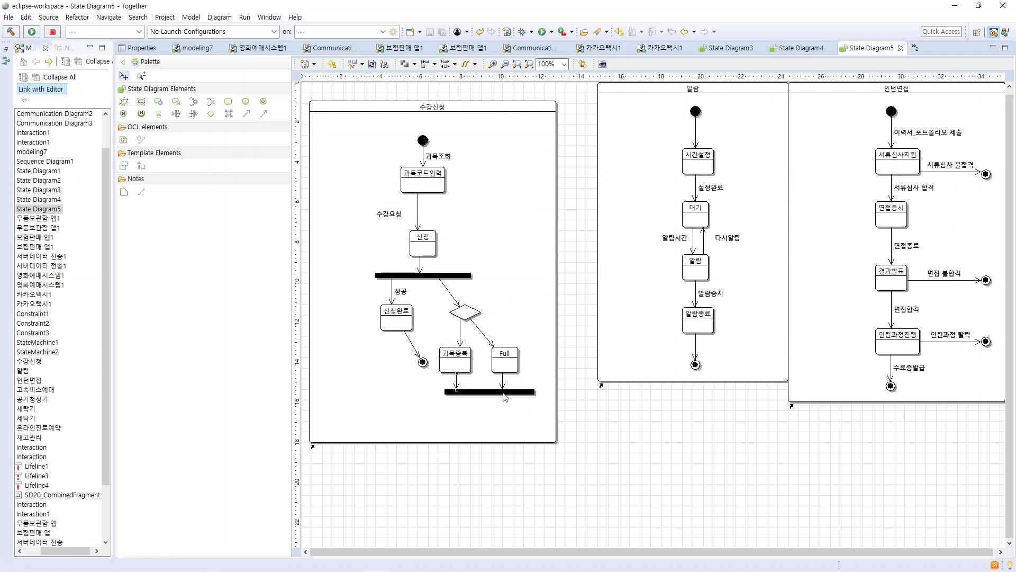
Step: Draw a transition from the join bar back to 과목코드입력 and bend it out toward the frame's right edge
left_click(247, 114)
left_click(484, 396)
left_click_drag(483, 395, 432, 181)
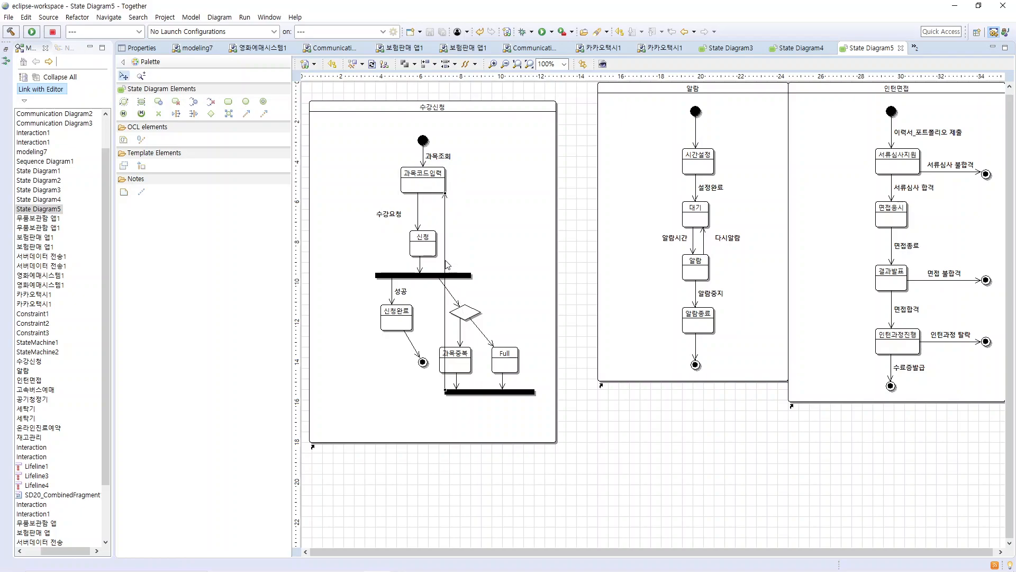
left_click_drag(446, 265, 548, 185)
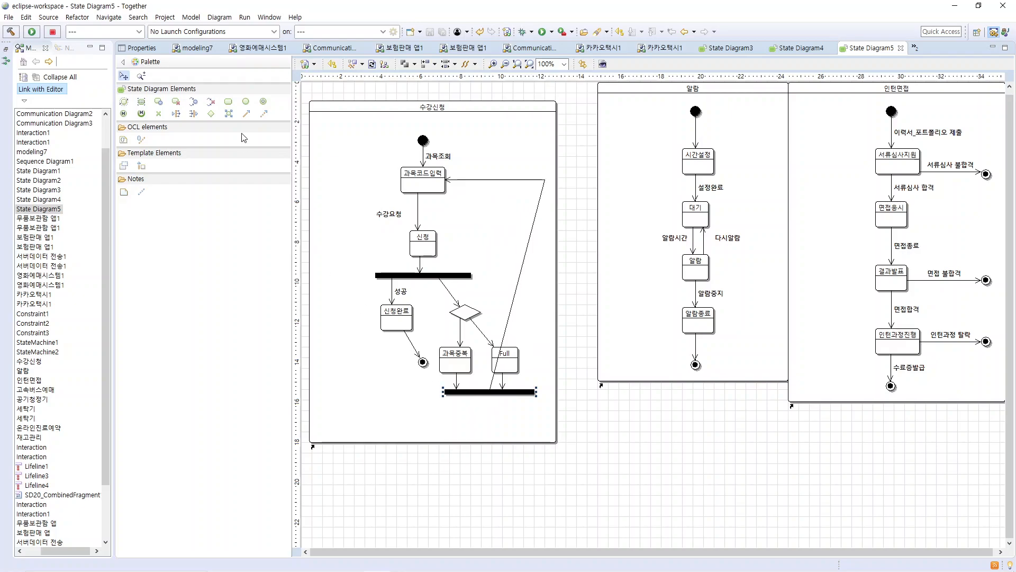
Step: Add a state named "재신청" below the join bar and delete the transition from the bar to 과목코드입력
left_click(230, 107)
left_click(472, 414)
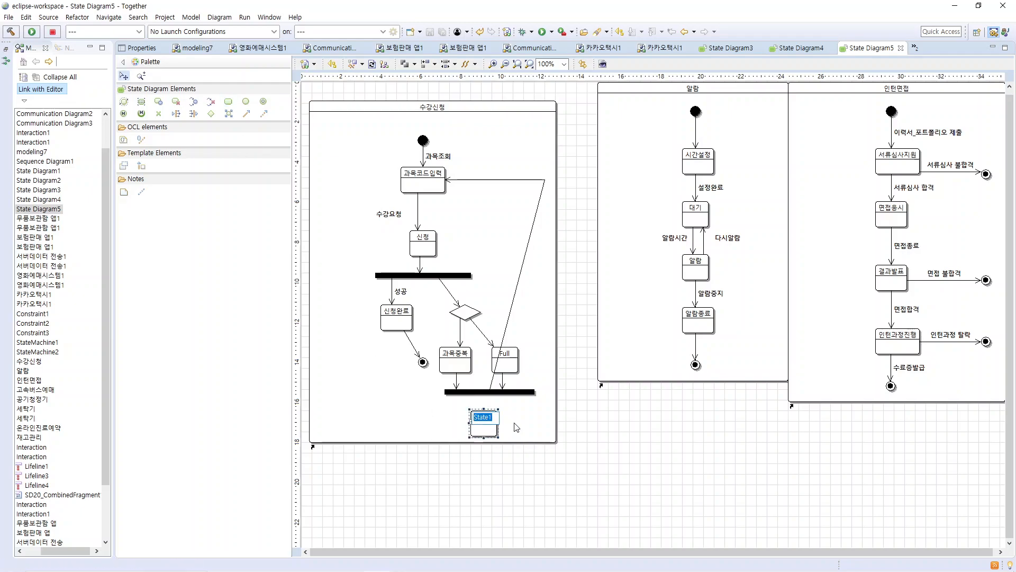
type("wotlscj")
key("ctrl+a")
key("BackSpace")
type("재신청")
key("Return")
key("Delete")
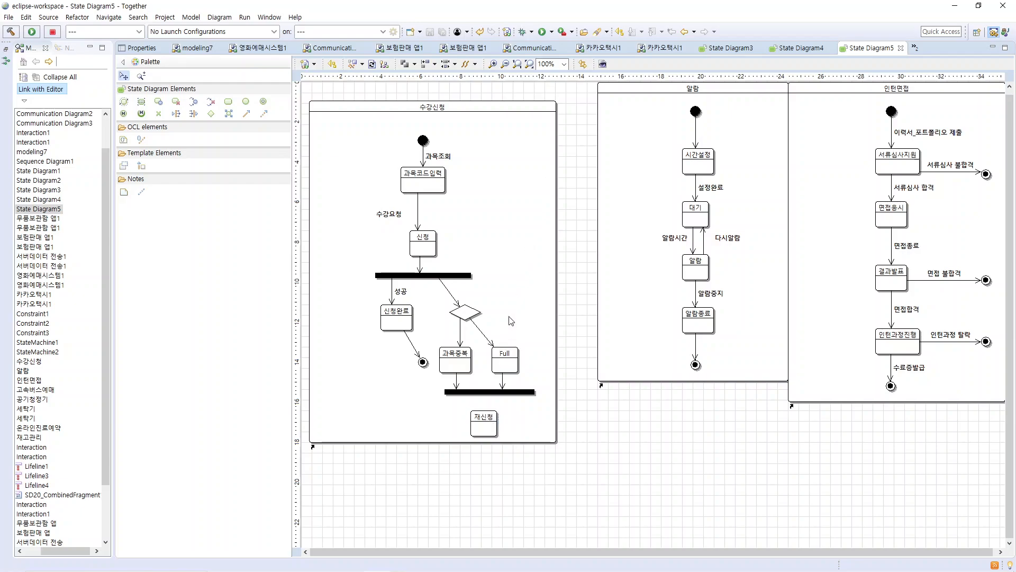
Step: Draw a transition from the join bar to 재신청
left_click(245, 113)
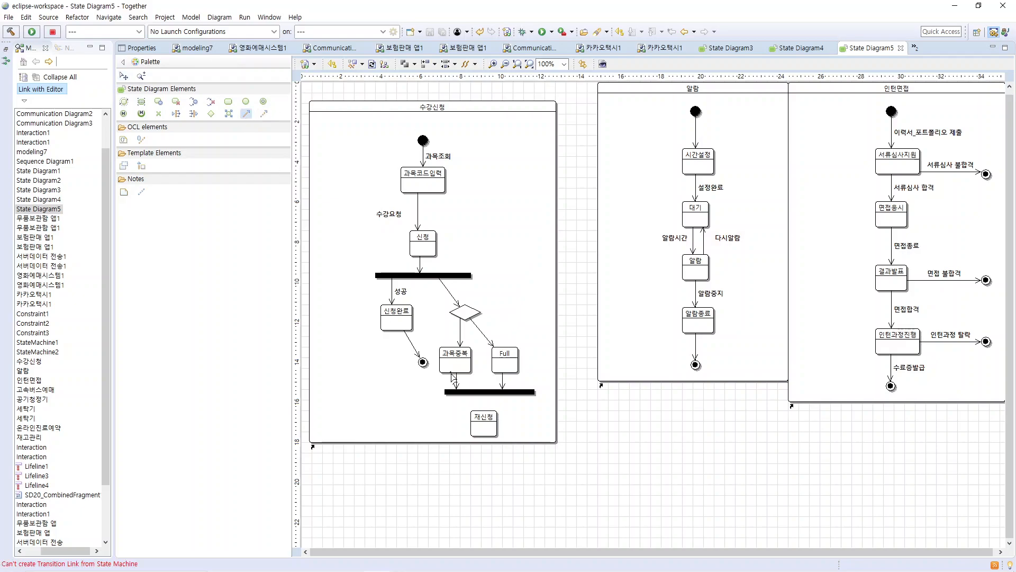
left_click(480, 392)
left_click(482, 418)
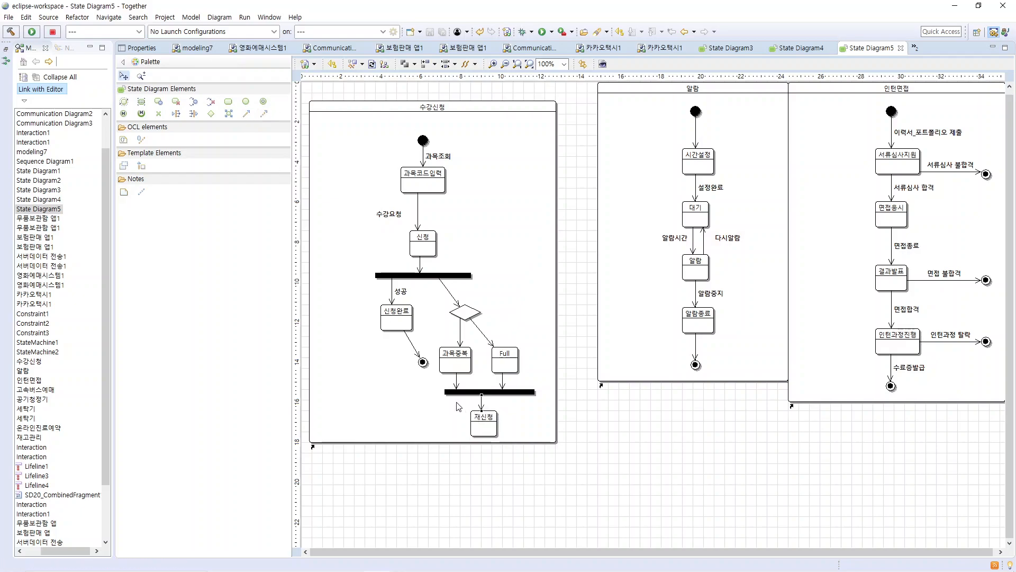
Step: Draw a transition from 재신청 back to 과목코드입력, routed with right-angle bends along the inside of the frame's right edge
left_click(246, 113)
left_click(480, 388)
left_click(496, 433)
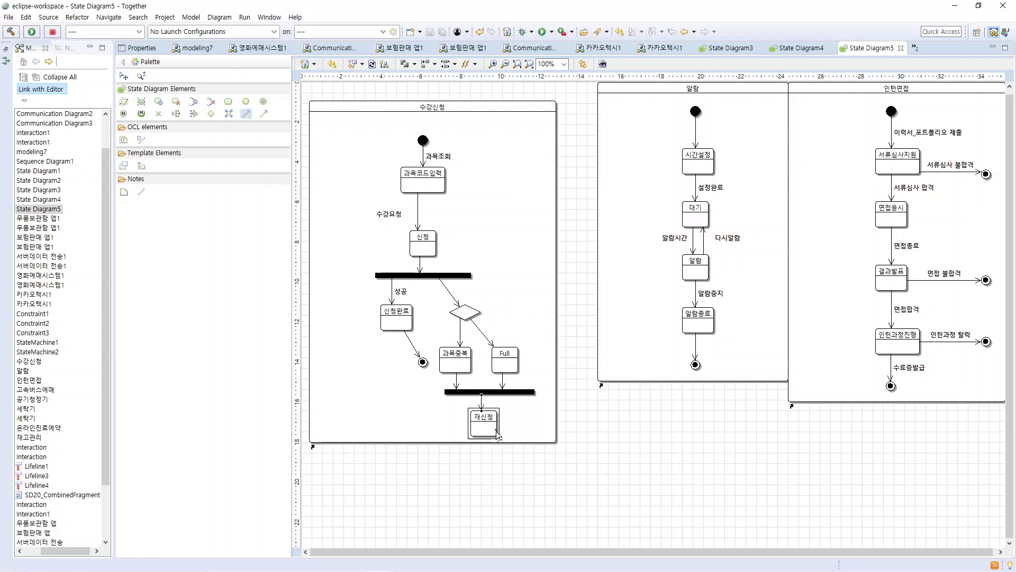
left_click(430, 194)
left_click_drag(445, 267, 549, 185)
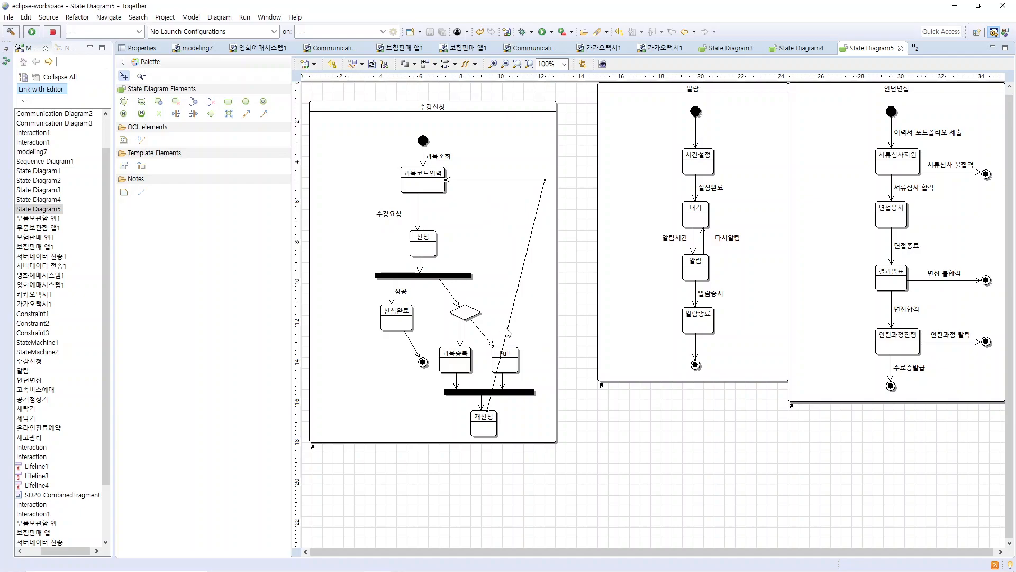
left_click_drag(499, 365, 548, 423)
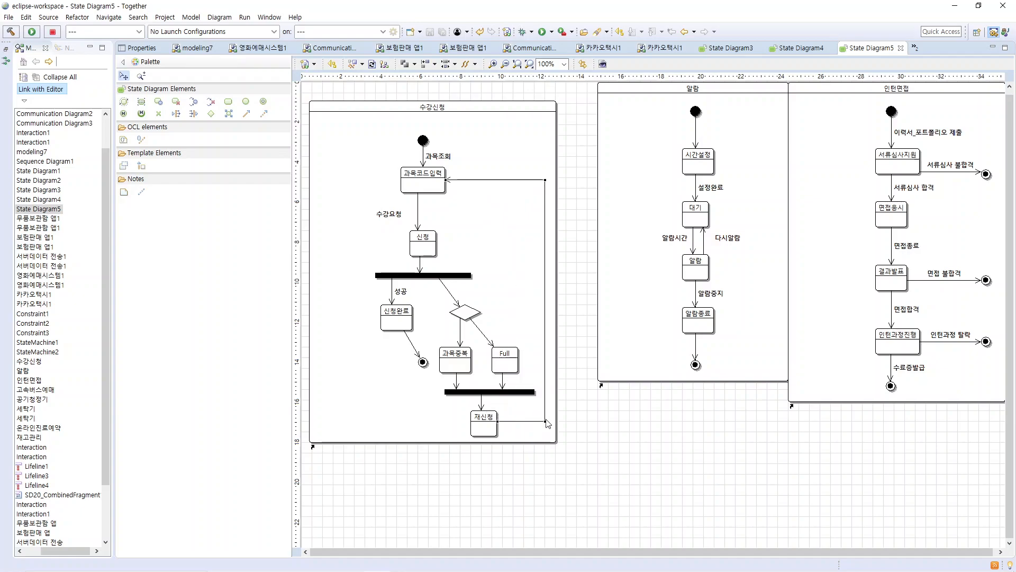
left_click(536, 435)
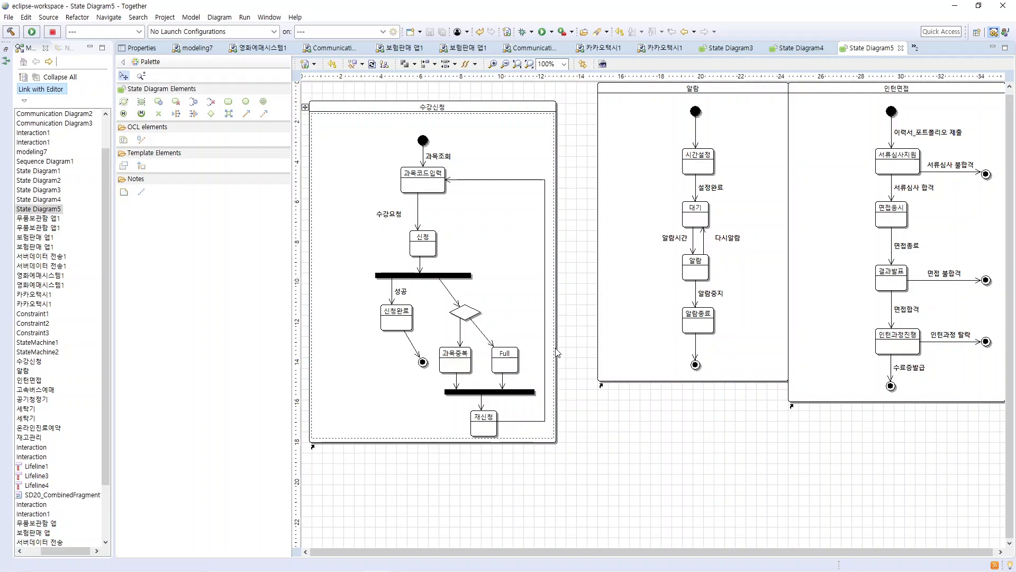
Step: Widen the 수강신청 frame and move the final state straight below 신청완료
left_click(465, 103)
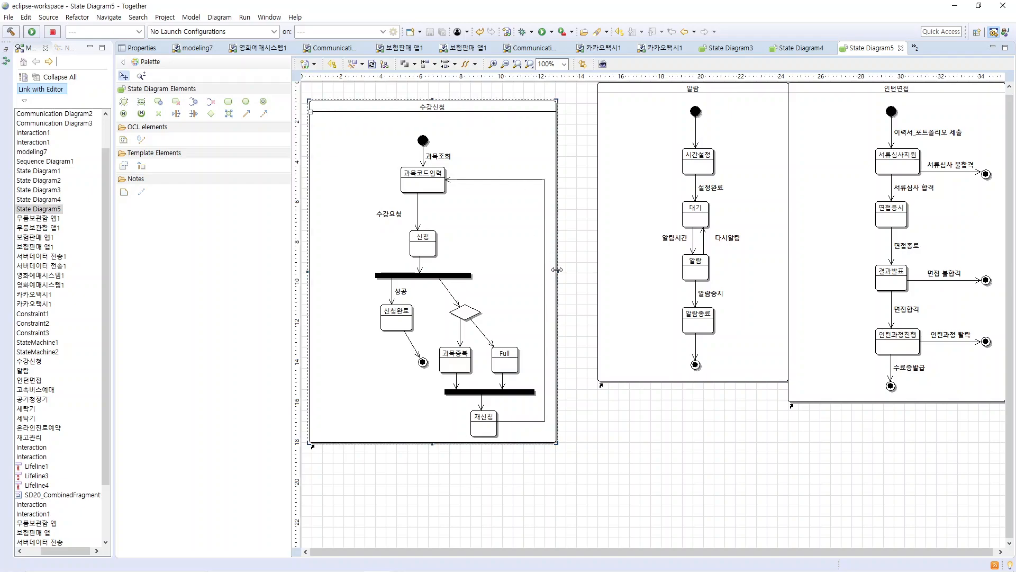
left_click_drag(562, 273, 579, 272)
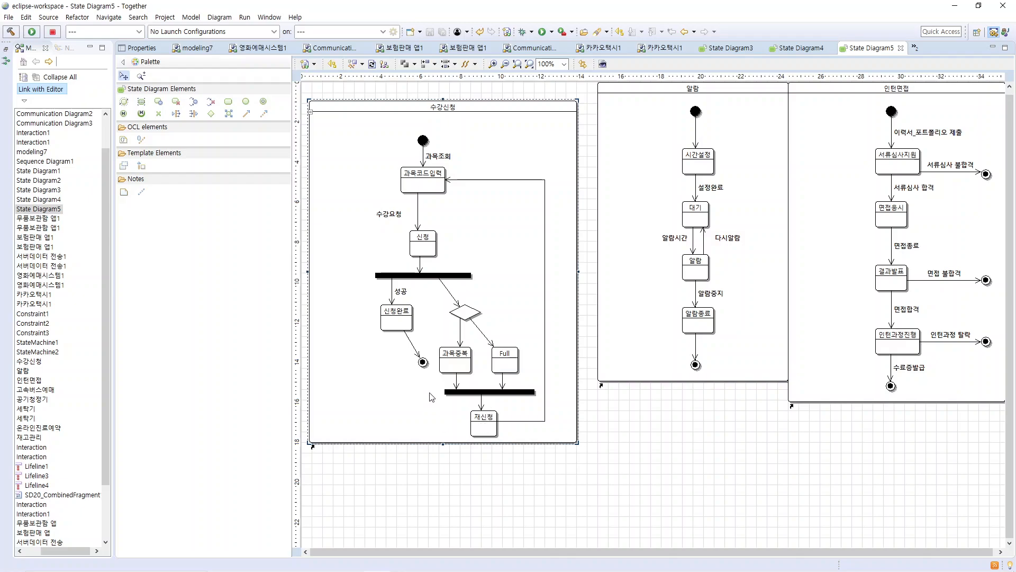
left_click_drag(424, 364, 394, 412)
left_click(447, 432)
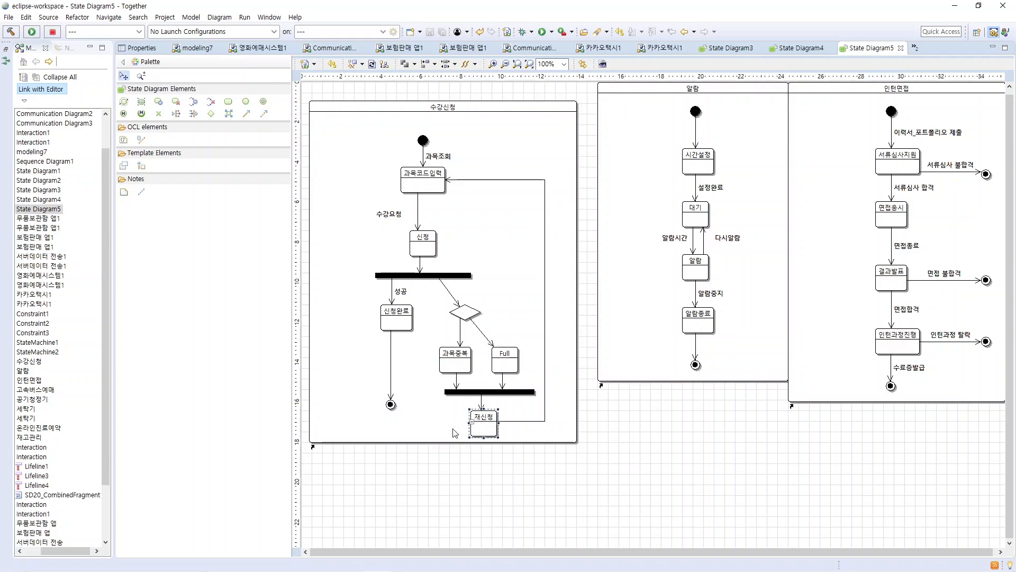
left_click(418, 467)
Step: Move the 수강요청 label closer to its transition between 과목코드입력 and 신청
left_click(387, 216)
left_click_drag(388, 216, 399, 216)
left_click(391, 404)
Step: Label the transition from the fork bar to the choice node "실패"
right_click(446, 287)
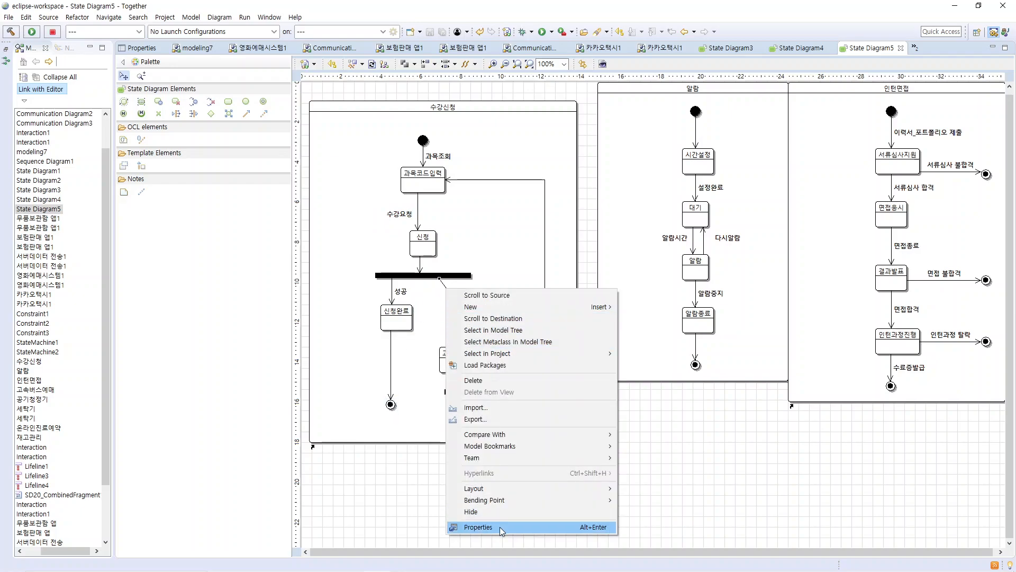
left_click(499, 526)
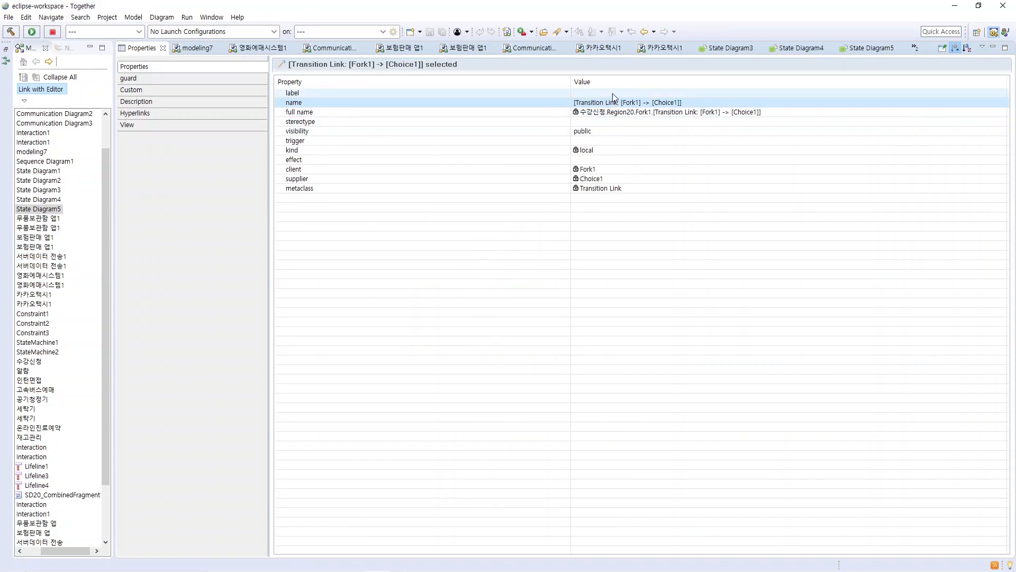
left_click(613, 94)
type("실패")
key("Return")
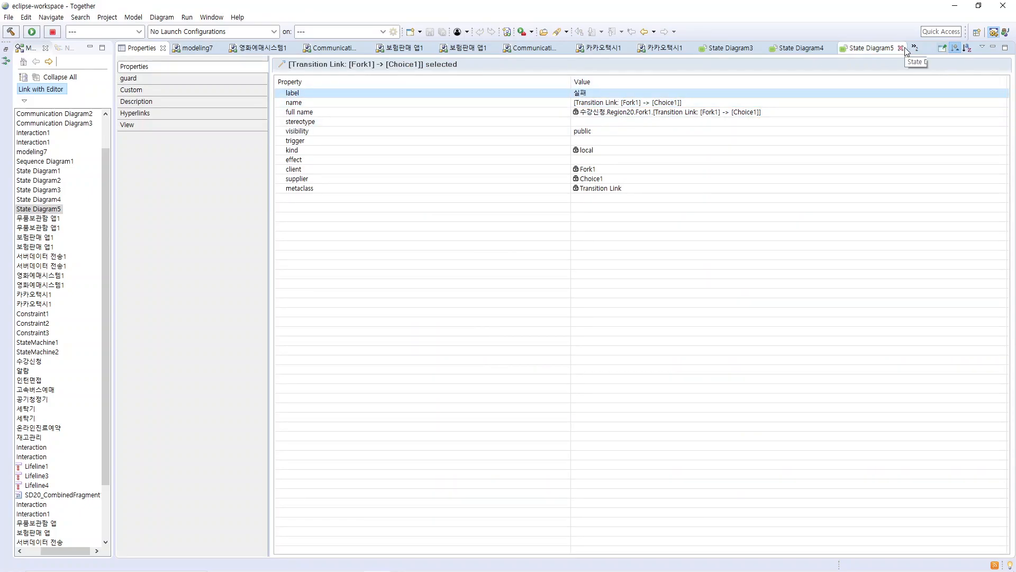
Step: Bring State Diagram5 back up for editing
left_click(905, 48)
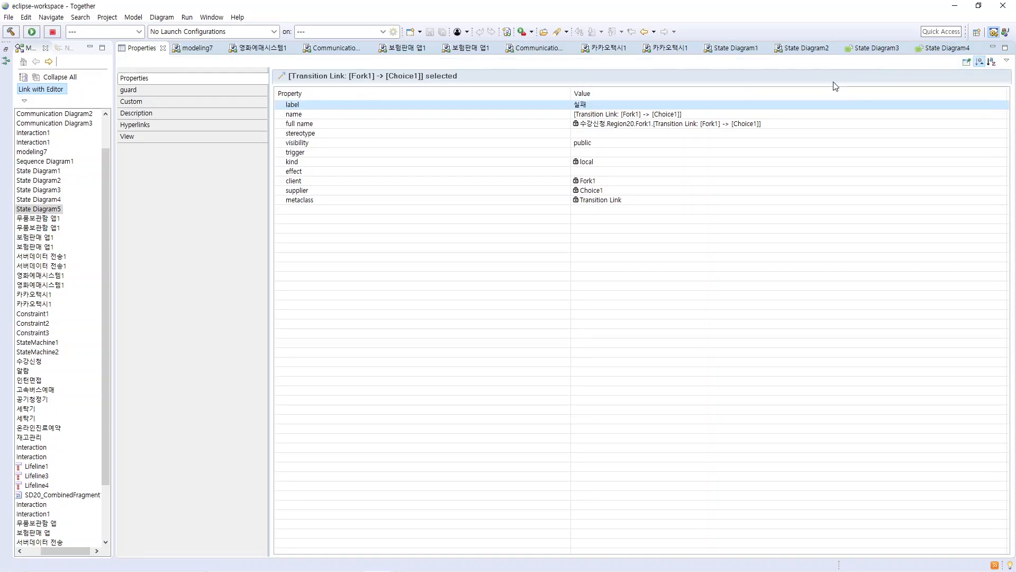
left_click(946, 49)
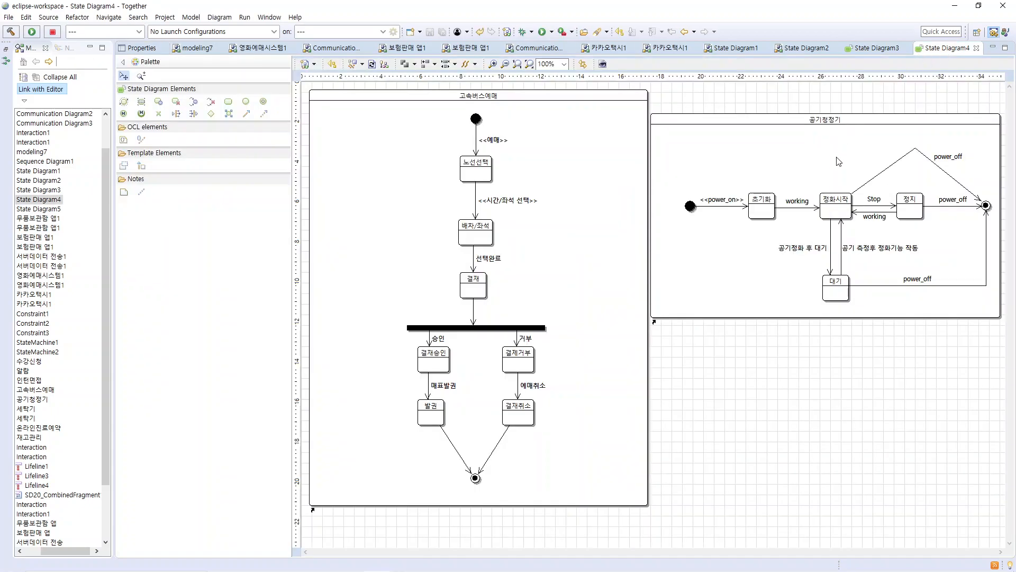
double_click(53, 210)
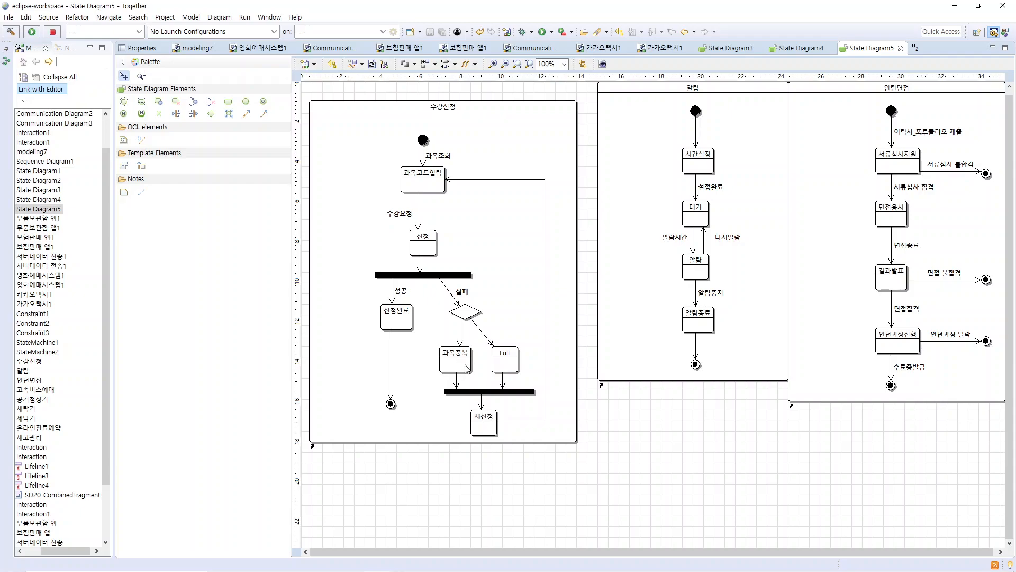
left_click(524, 432)
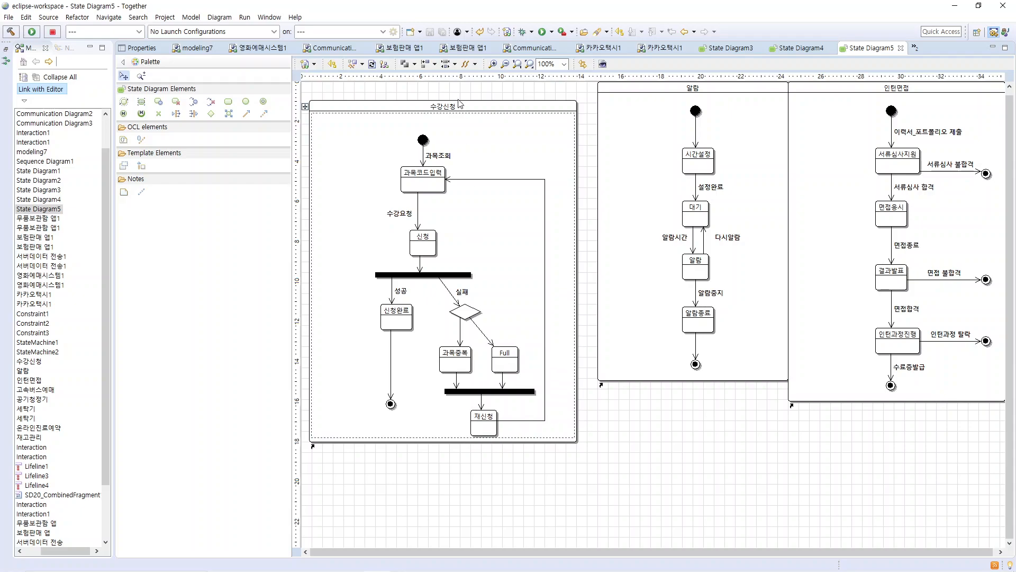
Step: Extend the 수강신청 frame downward and move 재신청 lower to make room beneath the join bar
left_click(485, 108)
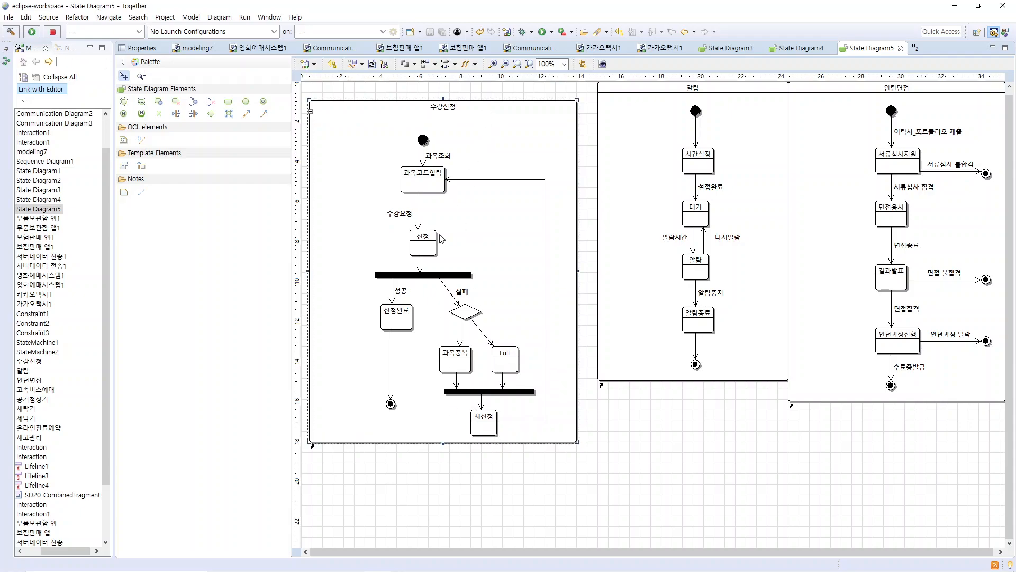
left_click_drag(443, 443, 450, 520)
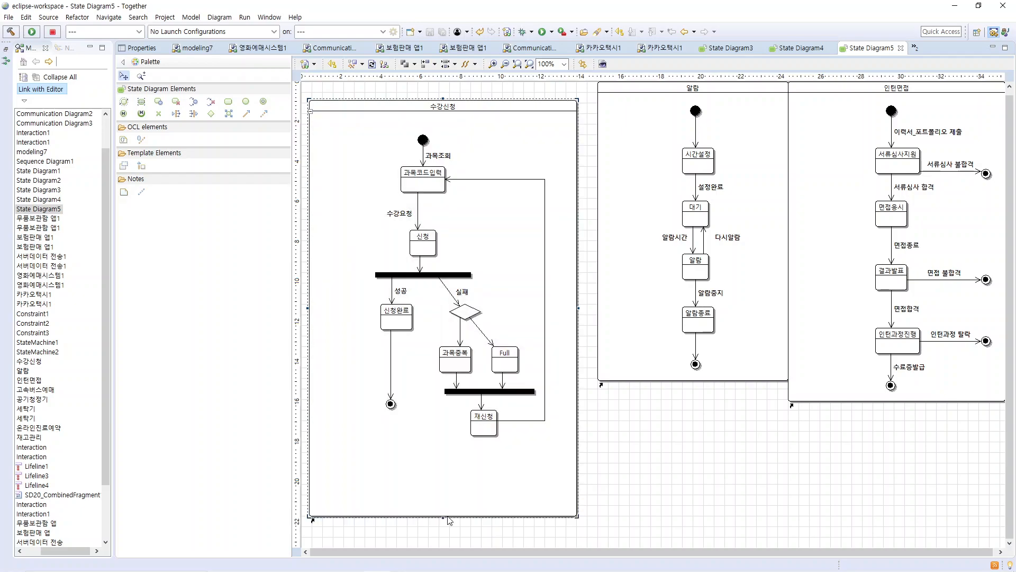
left_click(485, 422)
left_click_drag(485, 422, 486, 464)
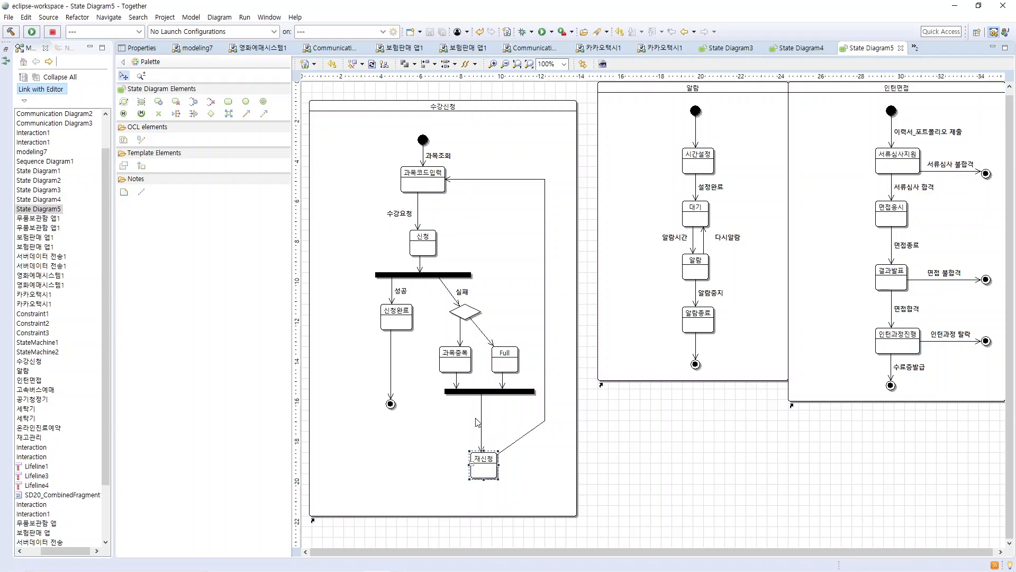
Step: Add a state named "메시지 발송" between the join bar and 재신청
left_click(229, 102)
left_click(447, 412)
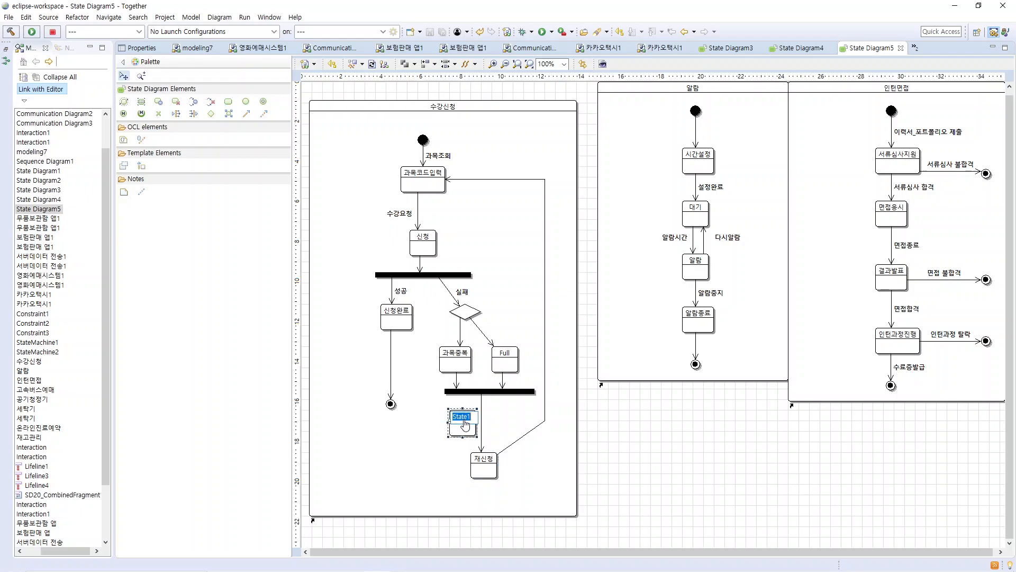
type("메시지 발송")
key("Return")
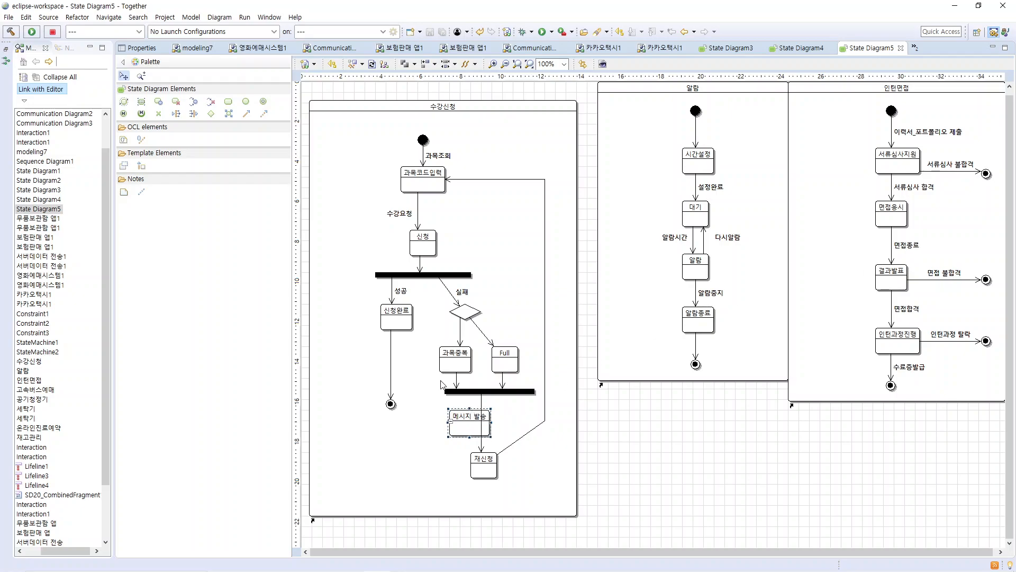
Step: Reattach the start of the transition into 재신청 to 메시지 발송 and draw a transition from the join bar to 메시지 발송
left_click(482, 403)
left_click_drag(483, 398, 500, 423)
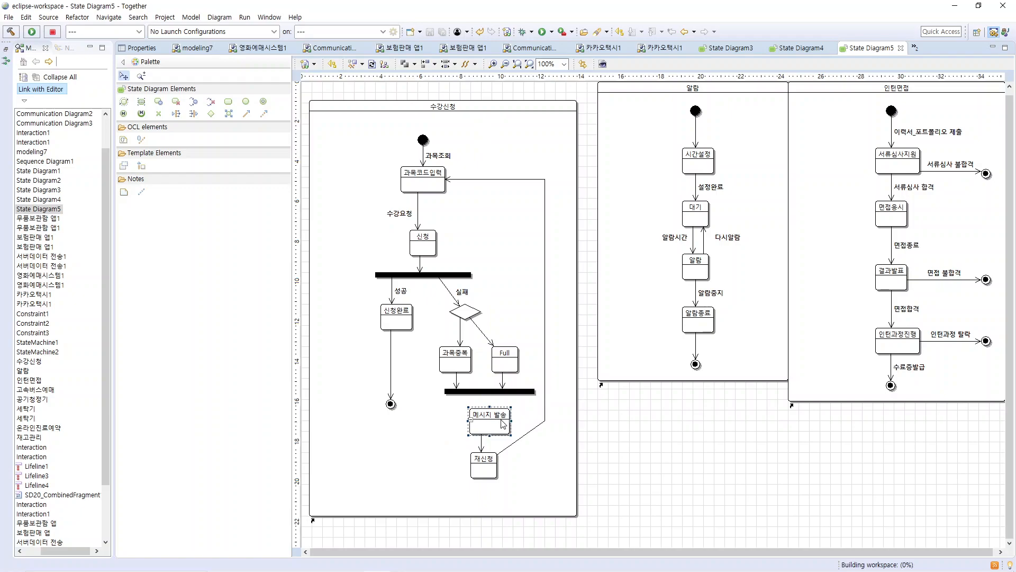
key("Escape")
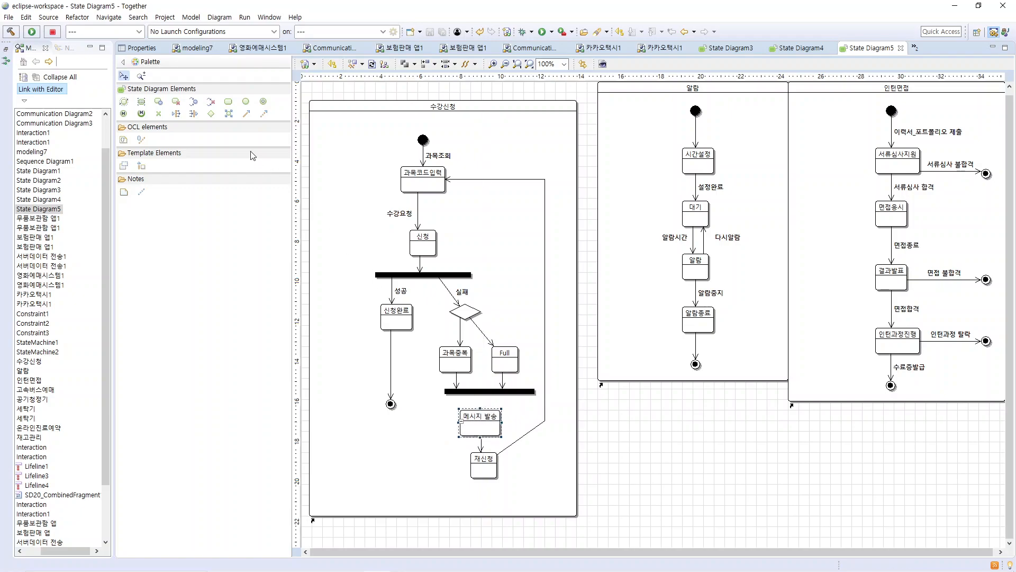
left_click(247, 113)
left_click_drag(476, 392, 485, 426)
left_click(527, 470)
Step: Label the transition from the join bar to 메시지 발송 "실패이유메시지 발송"
right_click(478, 407)
left_click(502, 398)
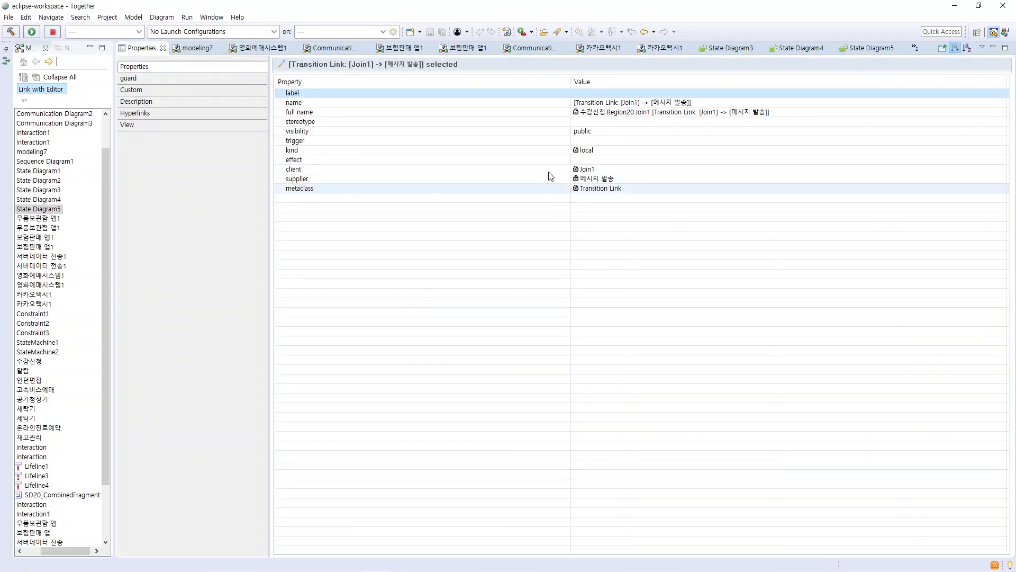
left_click(607, 92)
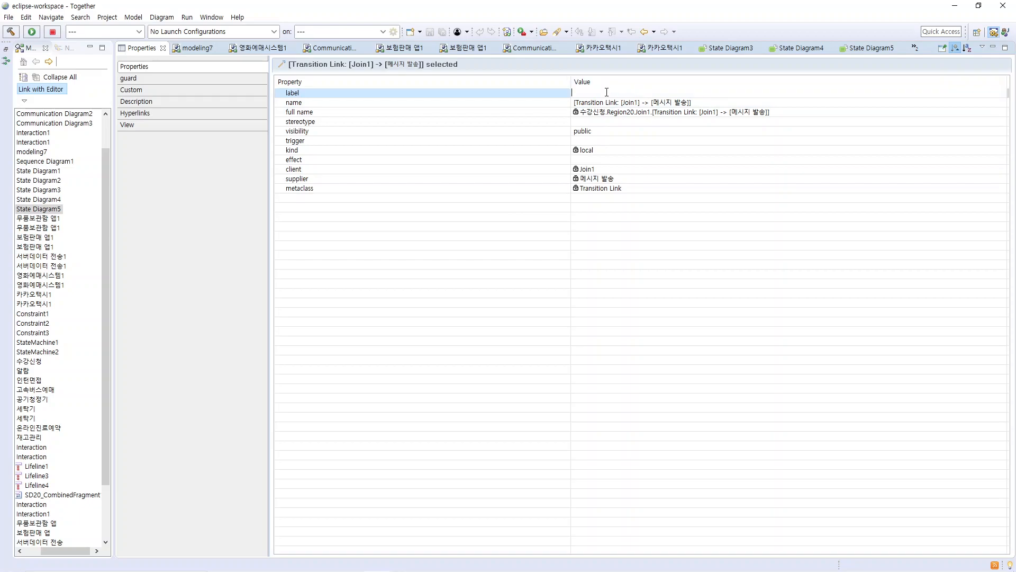
type("실패이유메시지 발송")
key("Return")
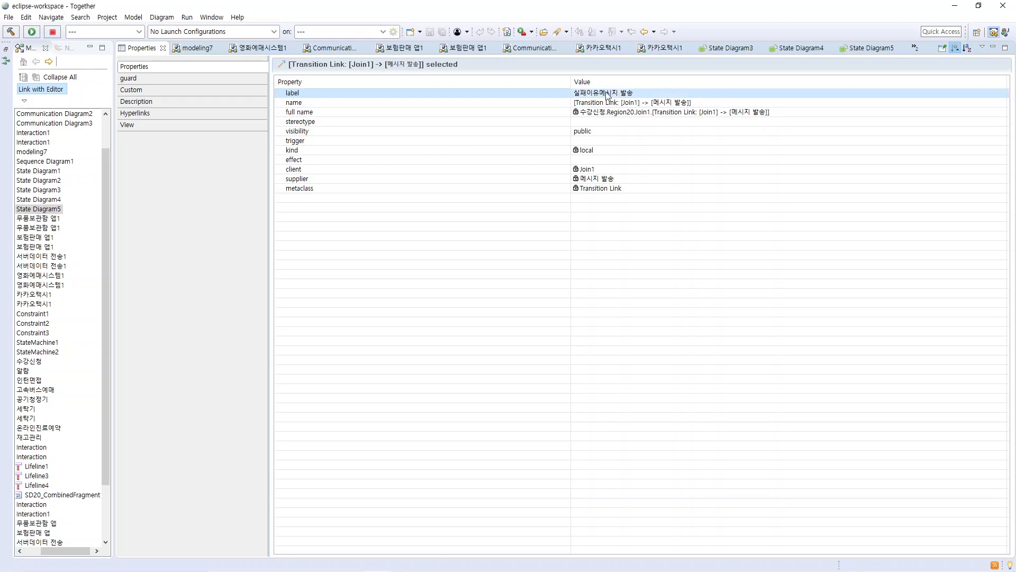
left_click(865, 49)
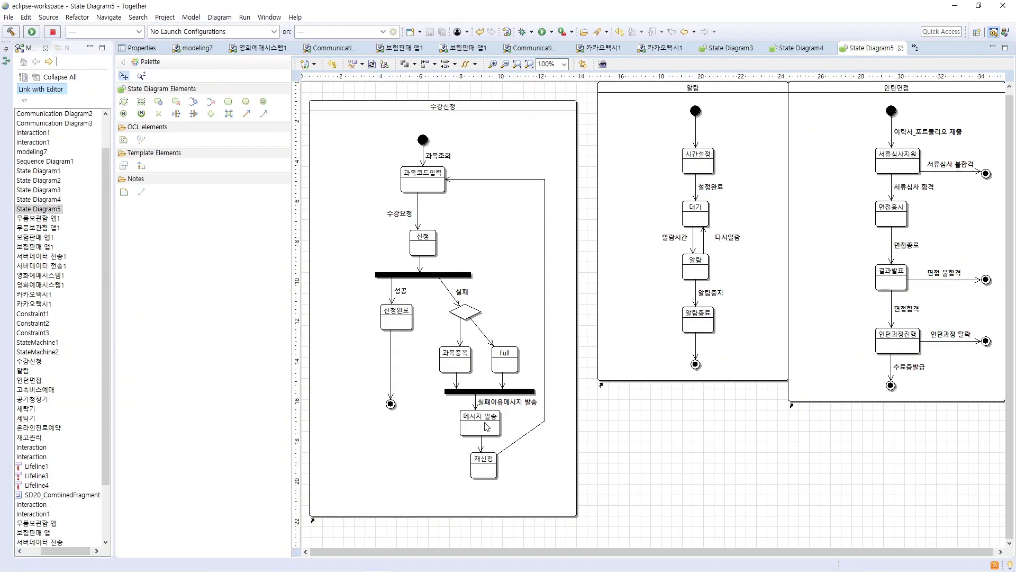
Step: Move 메시지 발송 and 재신청 slightly lower and reroute the return transition to 과목코드입력 with right-angle bends
left_click_drag(485, 423, 487, 433)
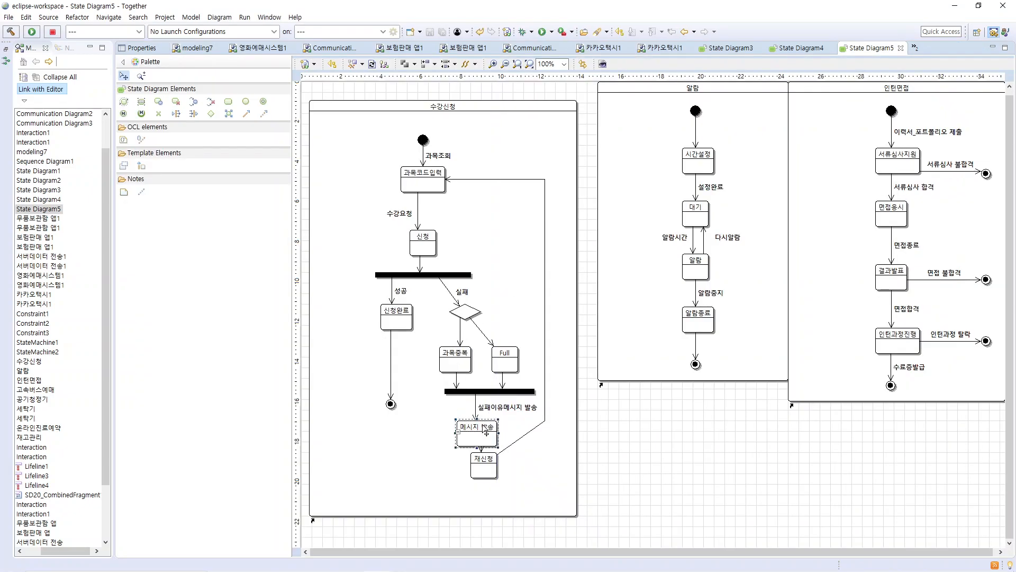
left_click_drag(485, 470, 478, 481)
left_click(545, 423)
left_click(545, 424)
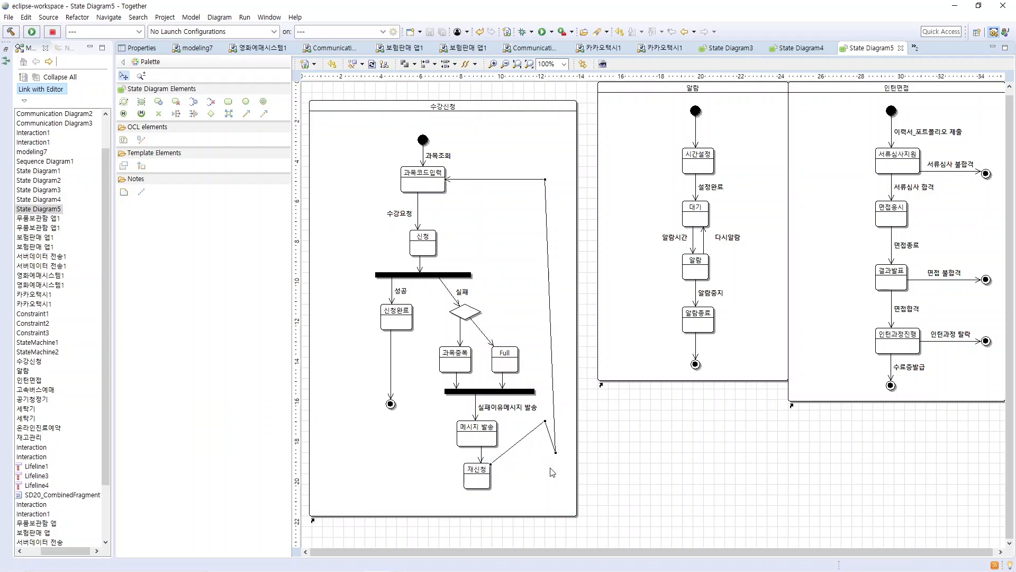
left_click_drag(546, 422, 545, 476)
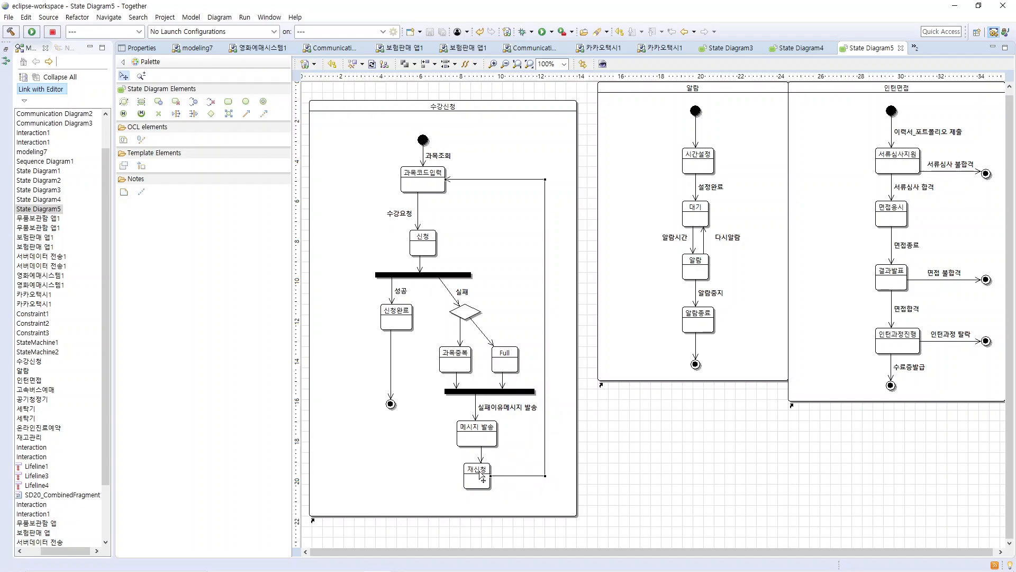
Step: Shift the choice node slightly left so the 실패 transition runs straight down from the fork bar
left_click(417, 180)
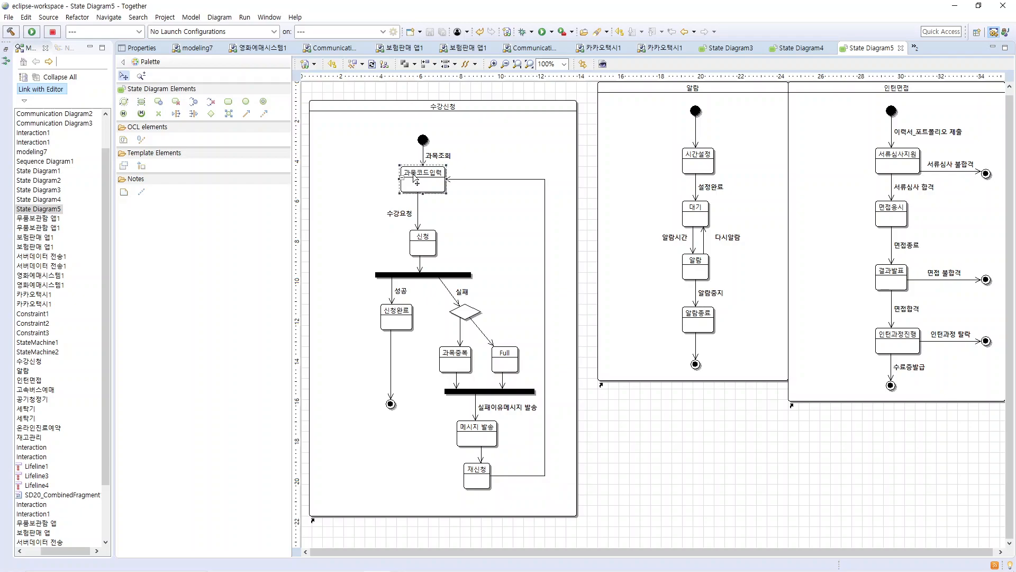
left_click(503, 167)
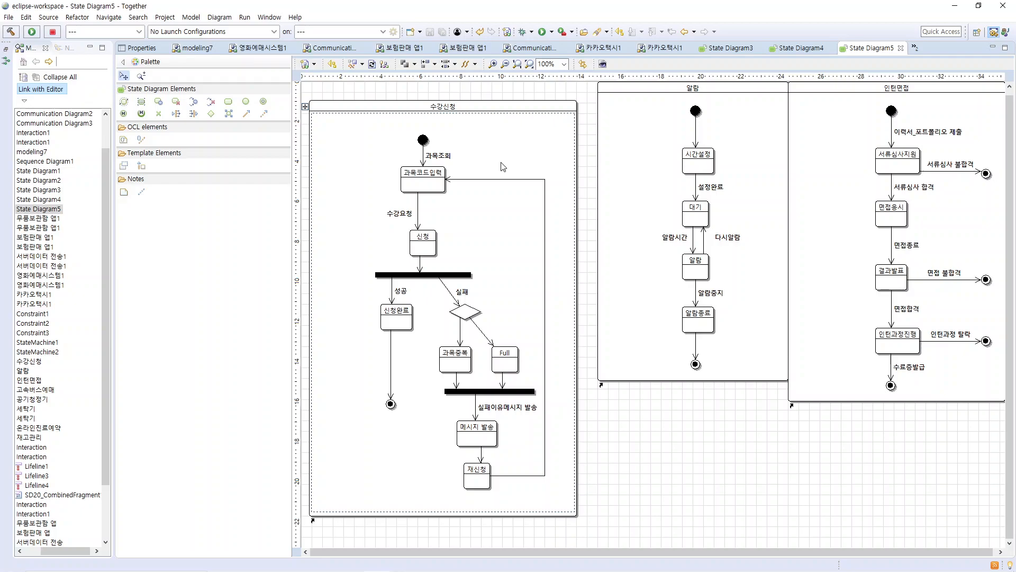
left_click_drag(463, 312, 459, 316)
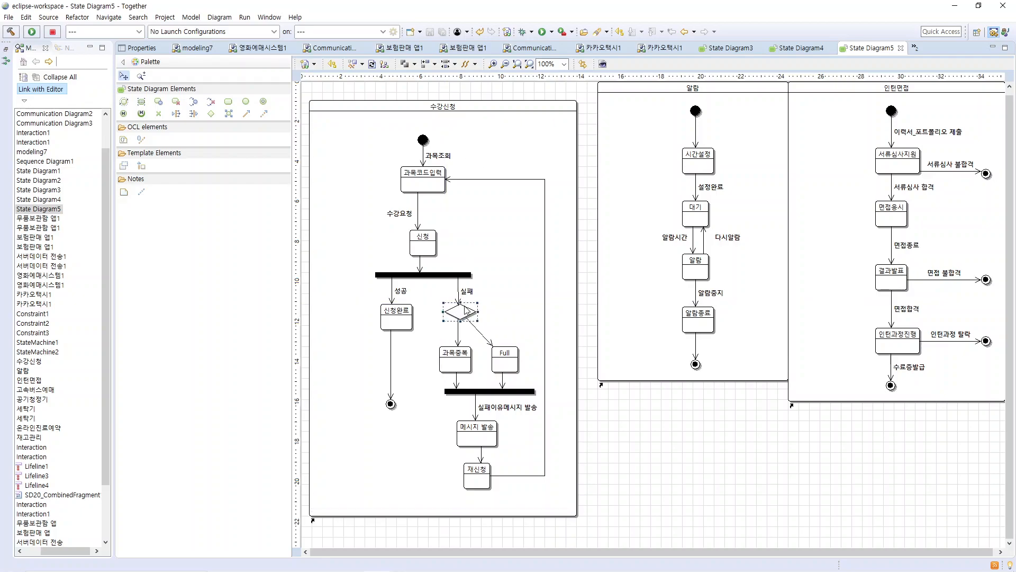
Step: Rename the 과목중복 state to "시간표중복"
left_click(504, 357)
left_click(453, 352)
left_click(504, 353)
left_click(463, 352)
left_click(456, 356)
left_click(457, 355)
key("BackSpace")
key("BackSpace")
type("시거")
key("BackSpace")
key("BackSpace")
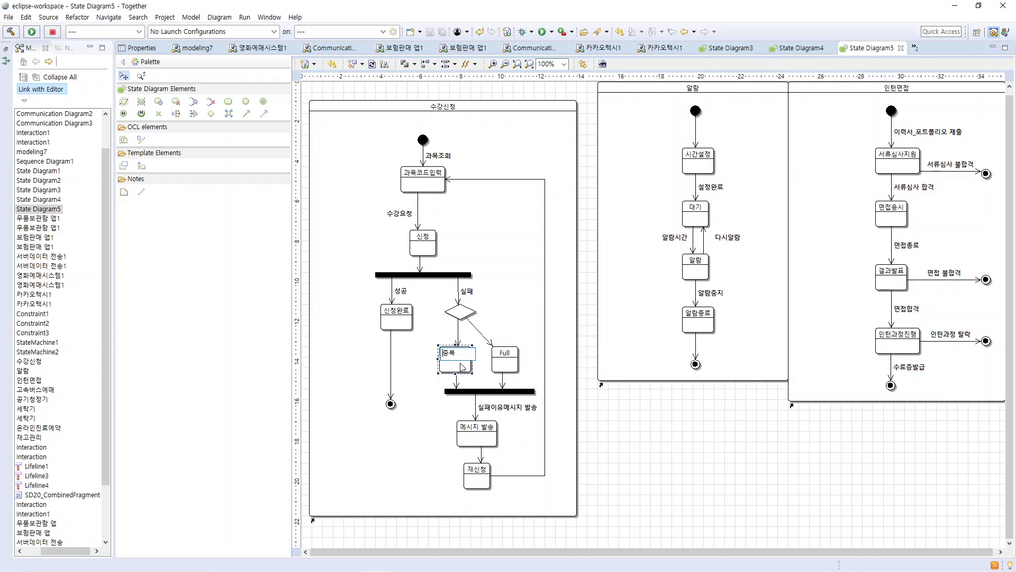
type("시간표주")
key("BackSpace")
key("BackSpace")
key("Return")
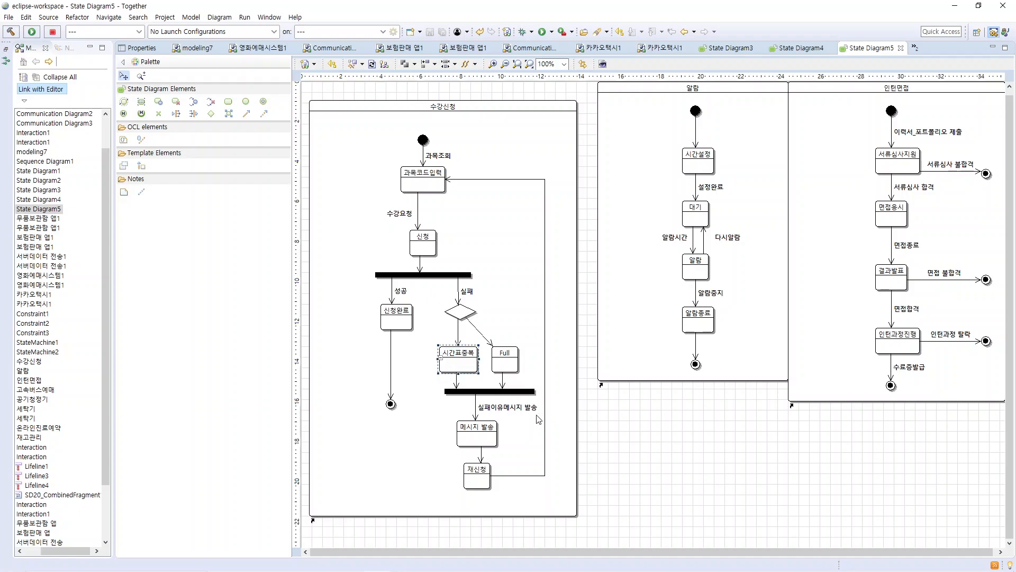
Step: Delete the 재신청 state below 메시지 발송
left_click(464, 435)
left_click(484, 476)
left_click(484, 429)
left_click(481, 477)
key("Delete")
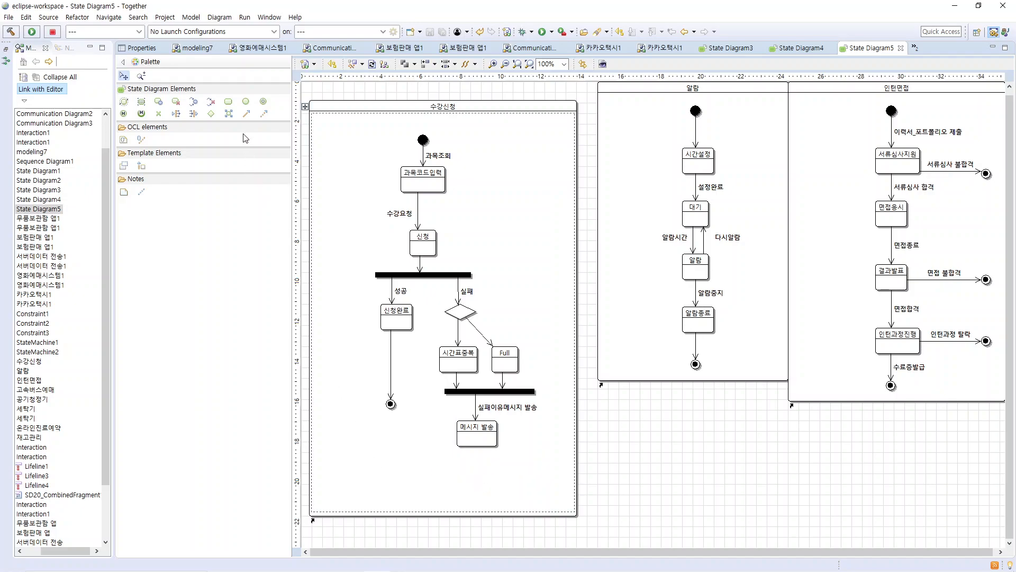
Step: Draw a transition from 메시지 발송 back to 과목코드입력, routed with right-angle bends along the inside of the frame's right edge
left_click(248, 117)
left_click(489, 436)
left_click(428, 180)
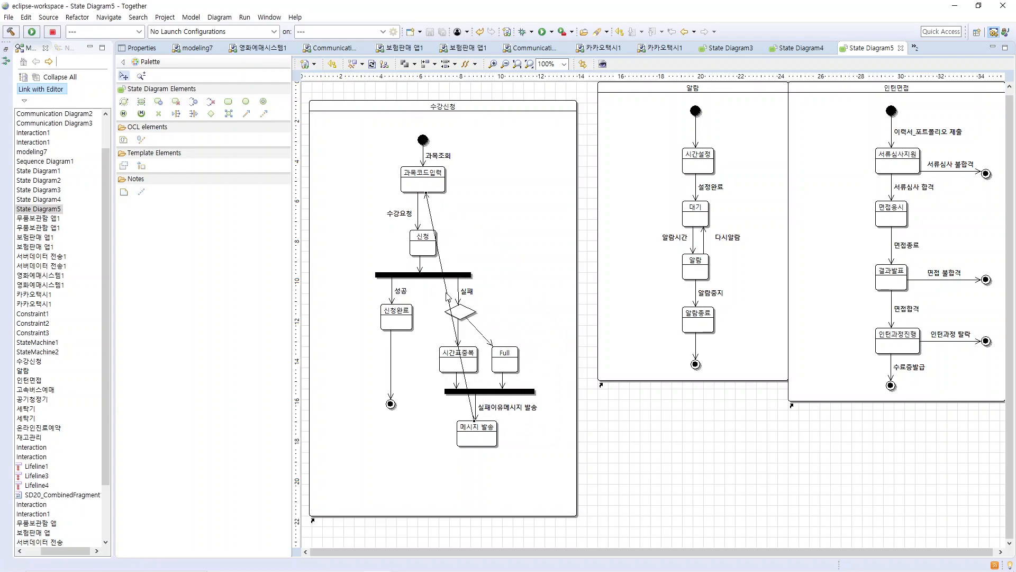
left_click_drag(447, 295, 566, 181)
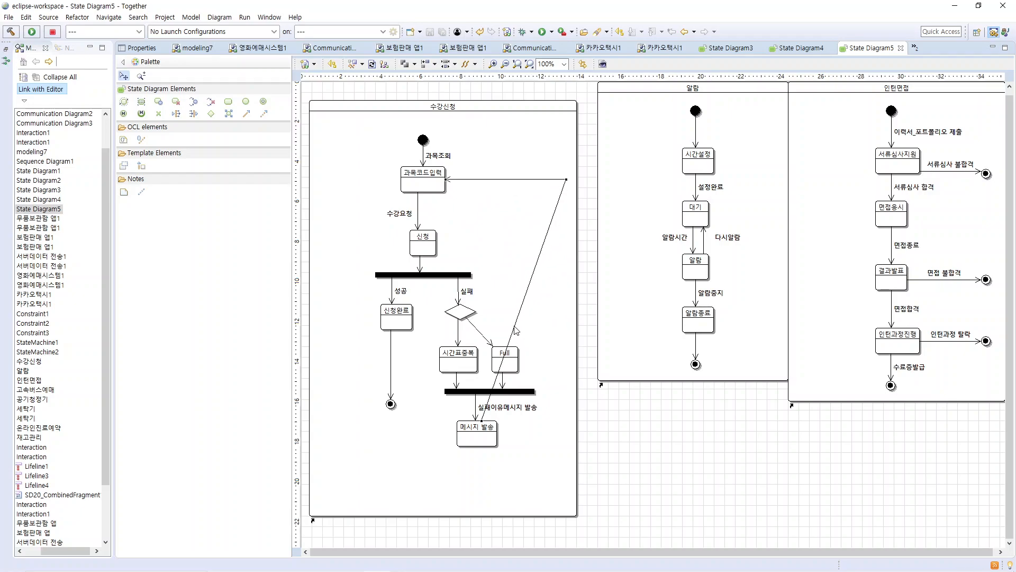
left_click_drag(516, 329, 567, 432)
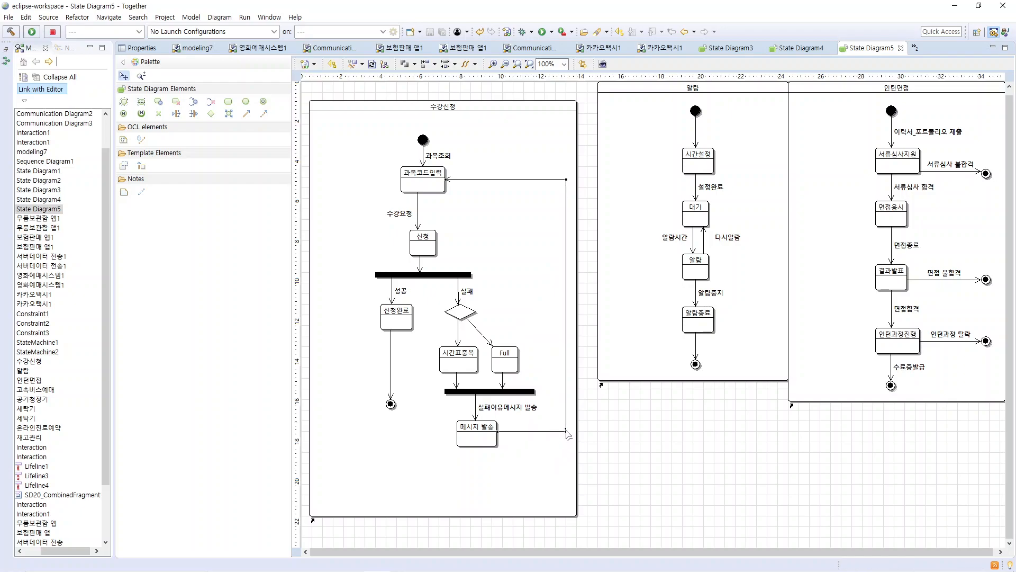
left_click(555, 468)
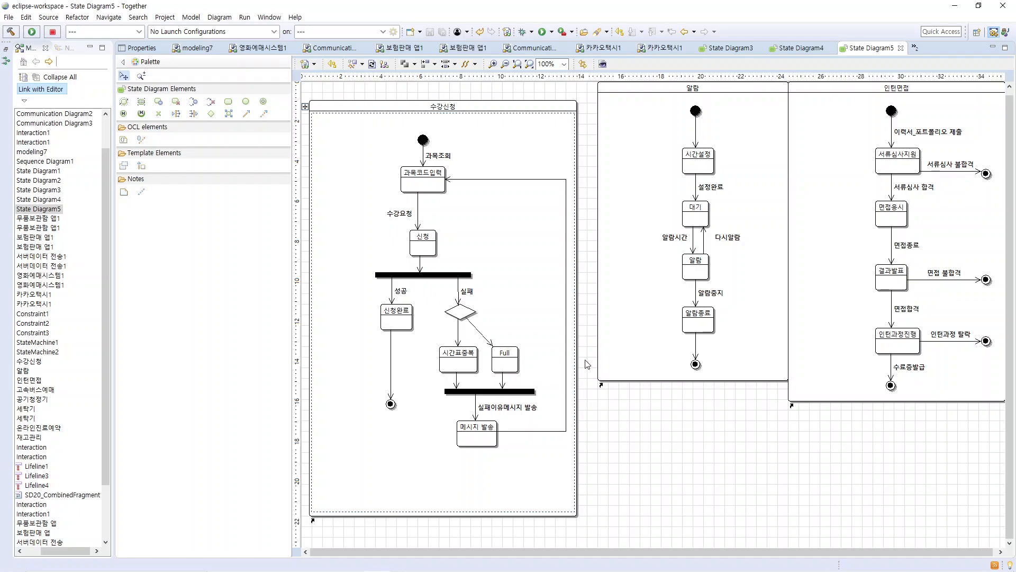
Step: Switch to the Together_UML1.pptx presentation in PowerPoint
left_click(378, 115)
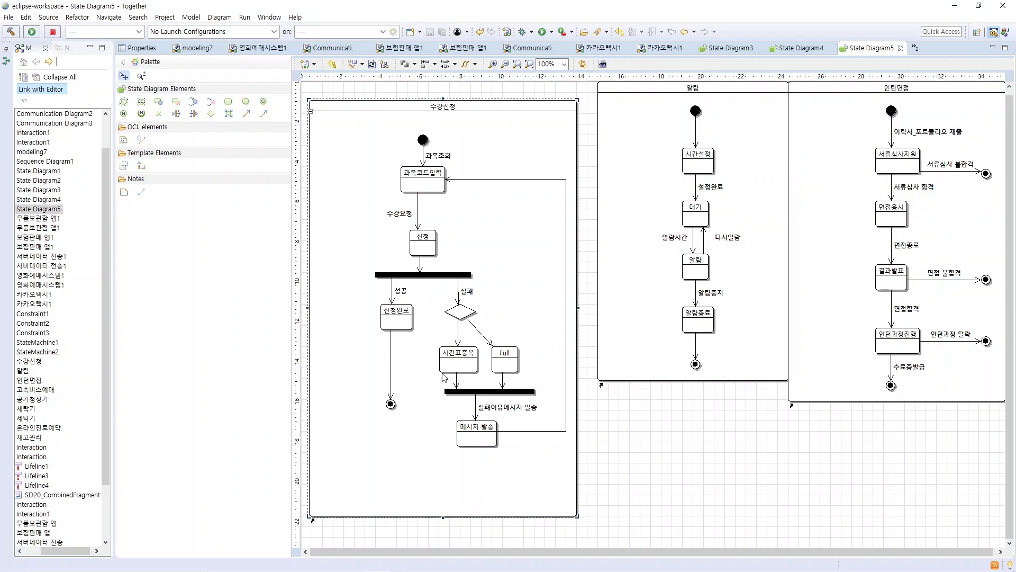
left_click(487, 482)
mouse_move(363, 568)
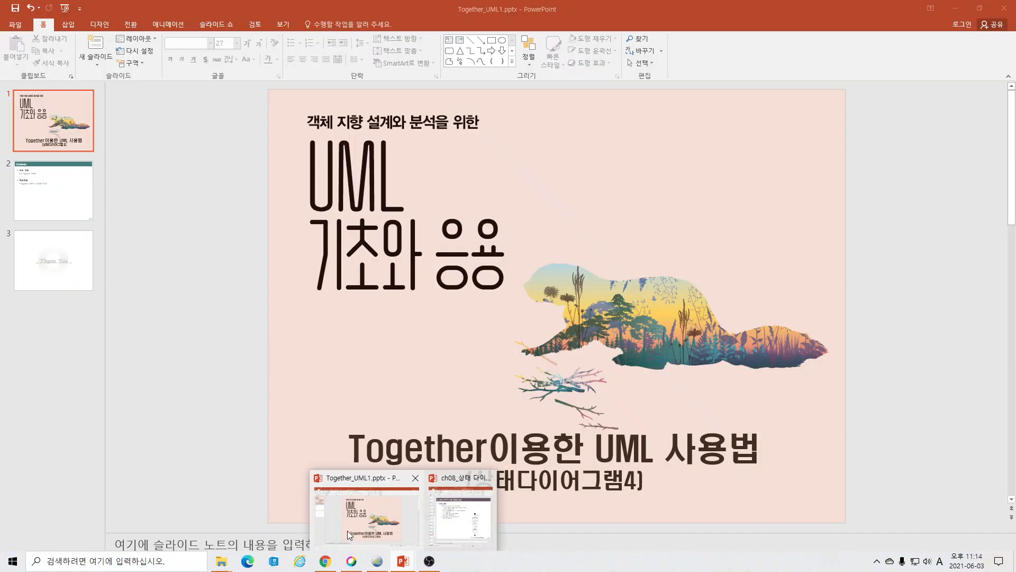
left_click(371, 524)
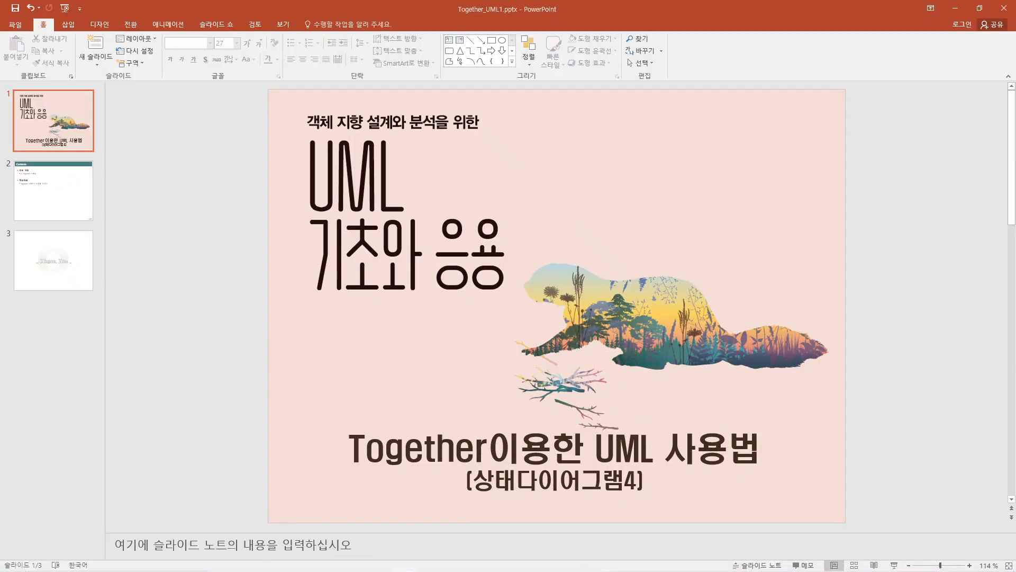